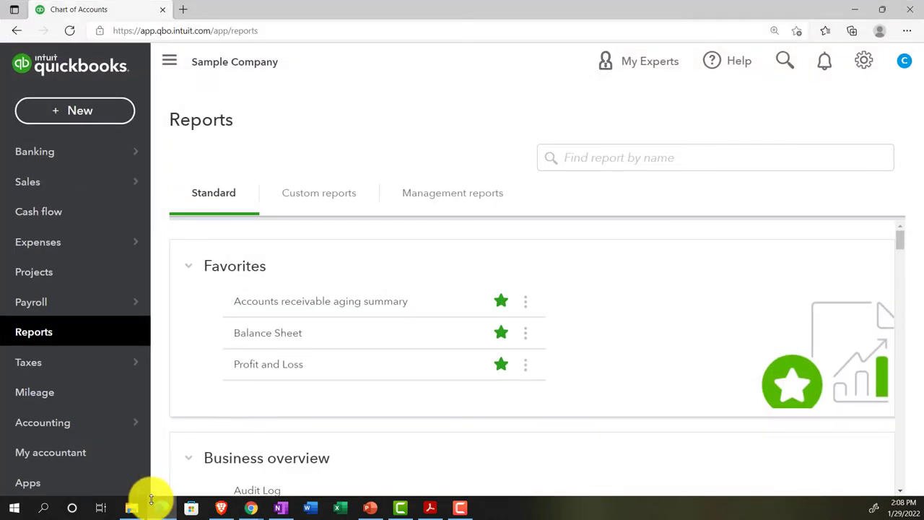
- Minimize the Sample Company Edge window to reveal the Get Great Guitars home page
left_click(156, 503)
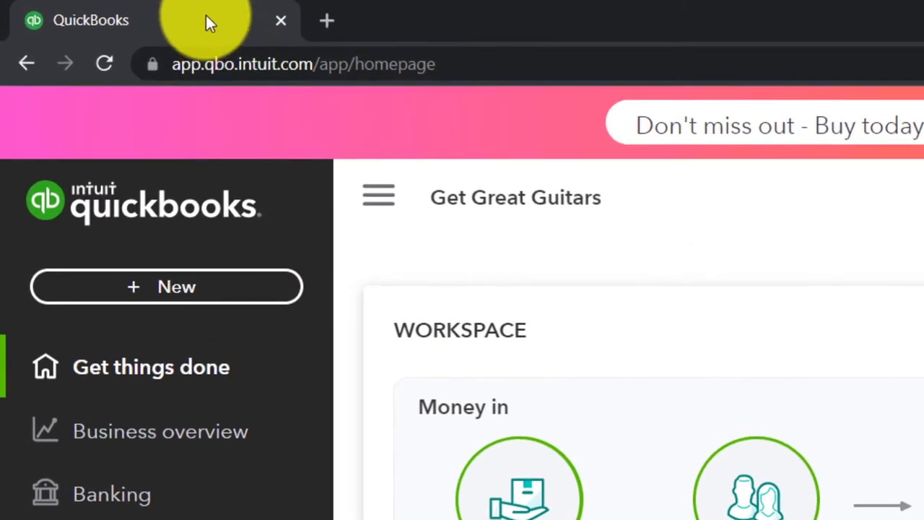
- Duplicate the Get Great Guitars QuickBooks tab twice so three copies are open
right_click(128, 12)
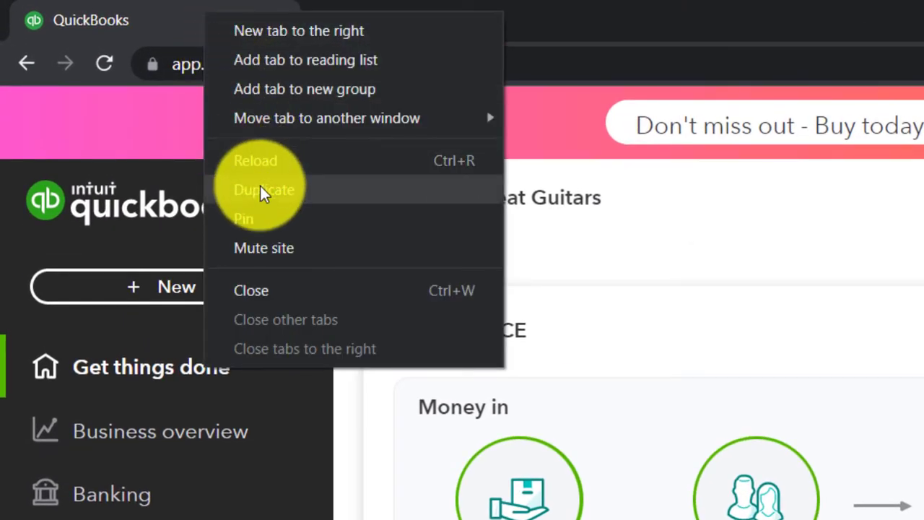
left_click(261, 189)
left_click(228, 25)
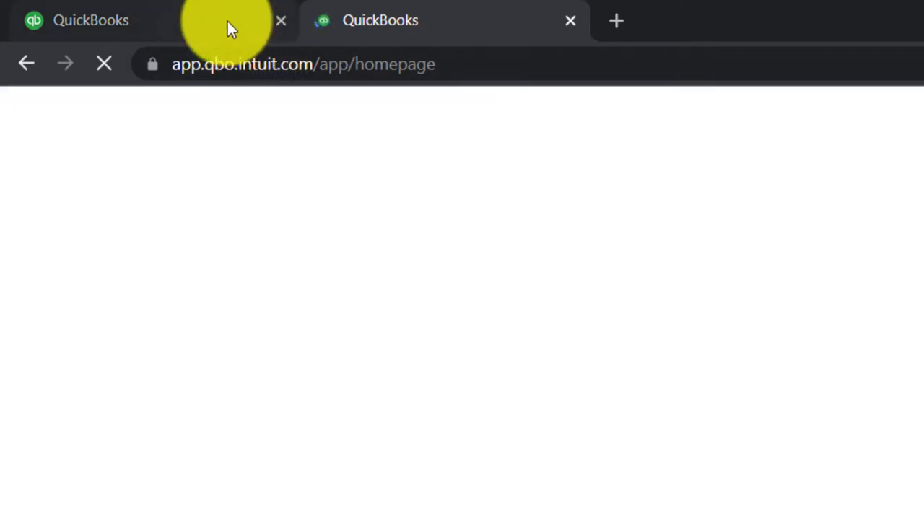
right_click(228, 21)
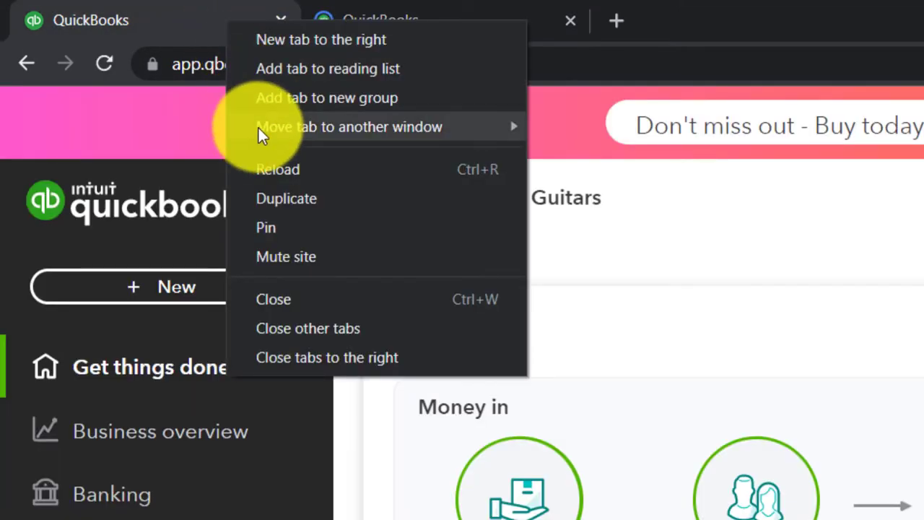
left_click(264, 187)
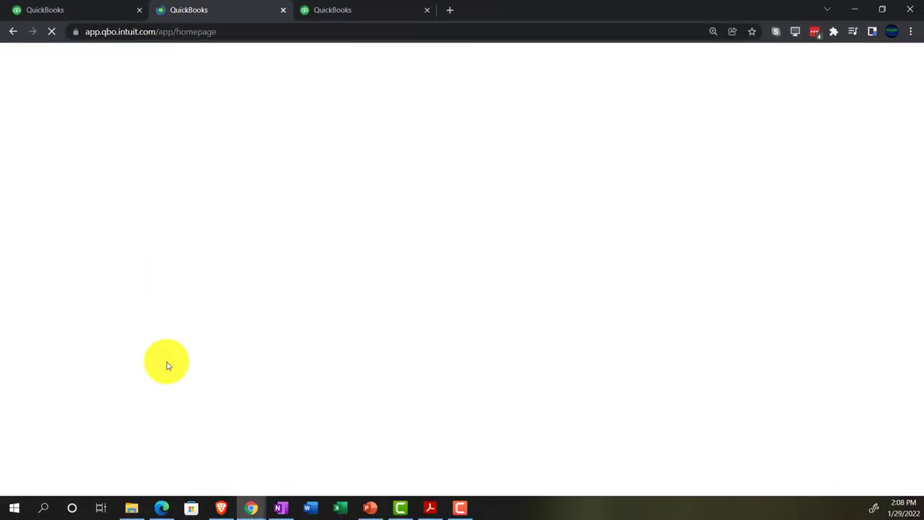
left_click(157, 509)
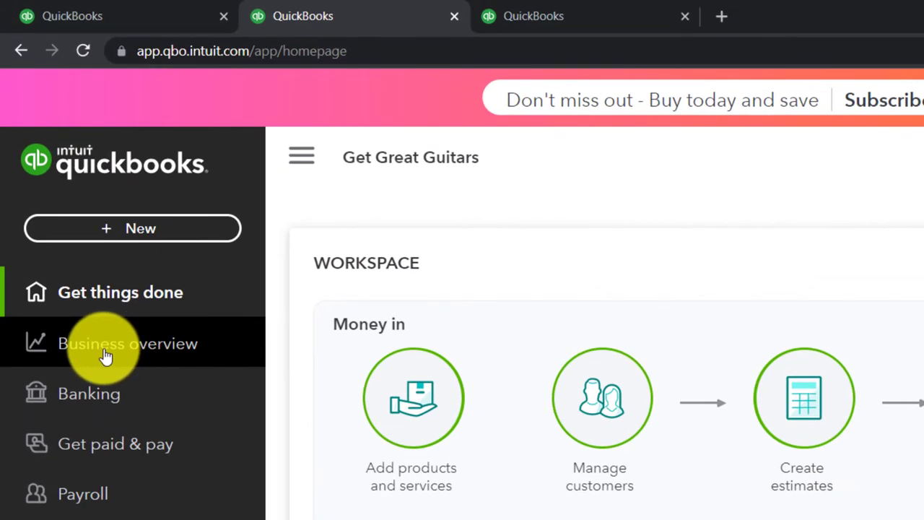
- Run the Balance Sheet for 01/01/2022 through 12/31/2022, then move to the third tab
left_click(105, 354)
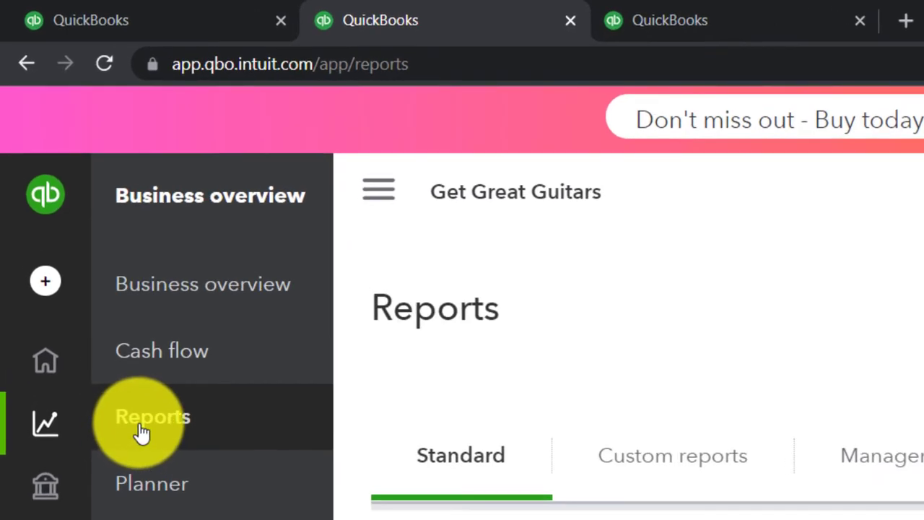
left_click(379, 189)
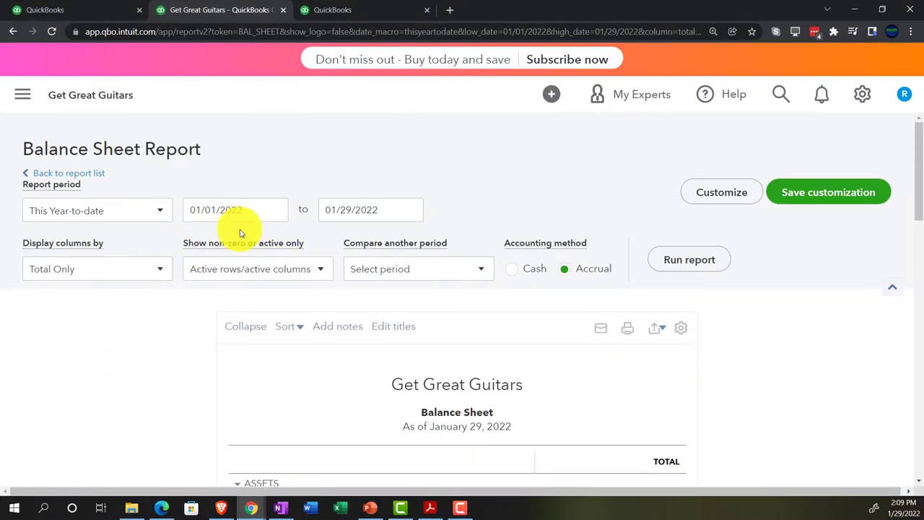
left_click(198, 208)
triple_click(198, 208)
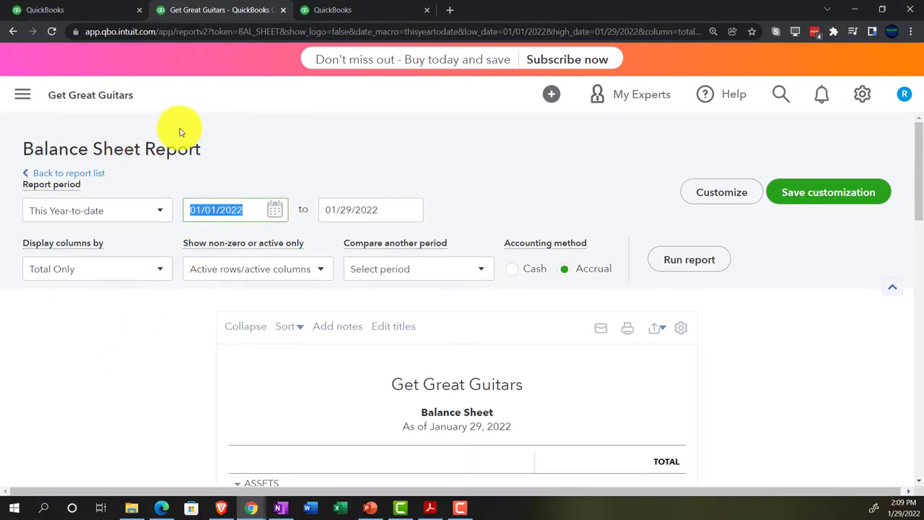
type("01/01")
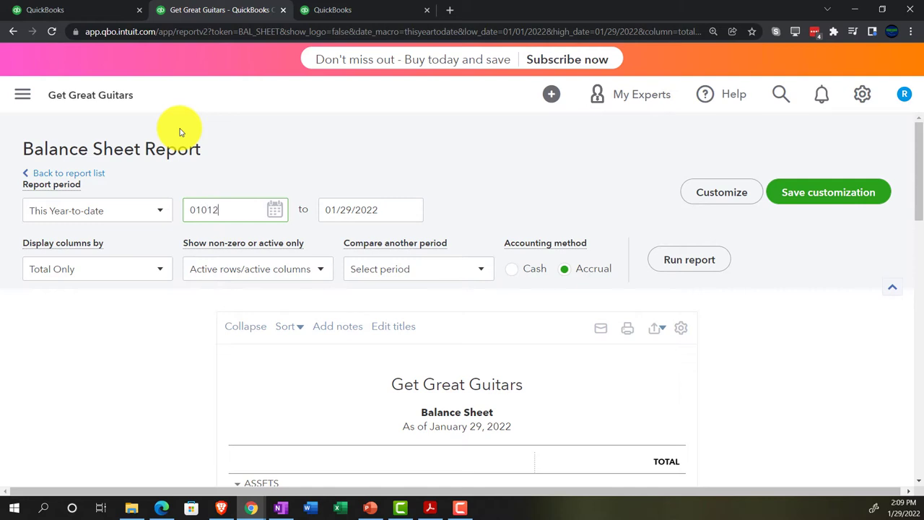
key("Tab")
type("12/31/2022")
key("Tab")
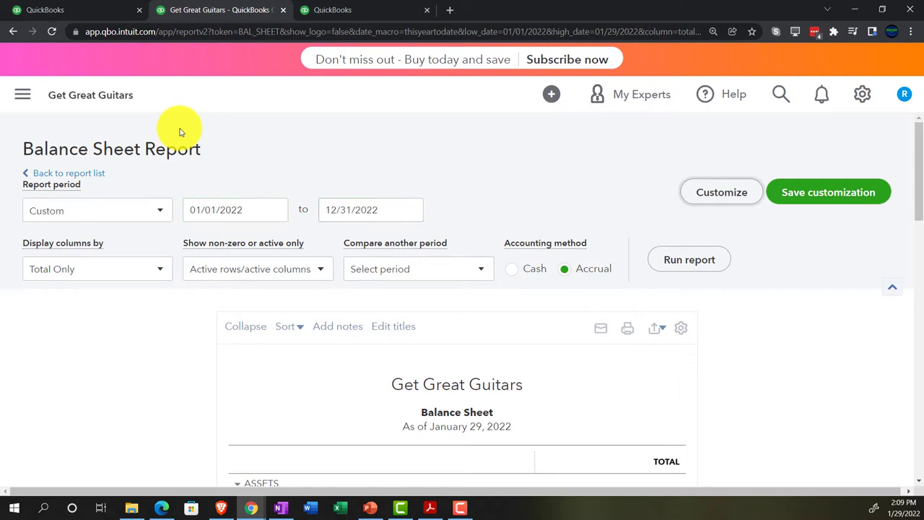
left_click(701, 257)
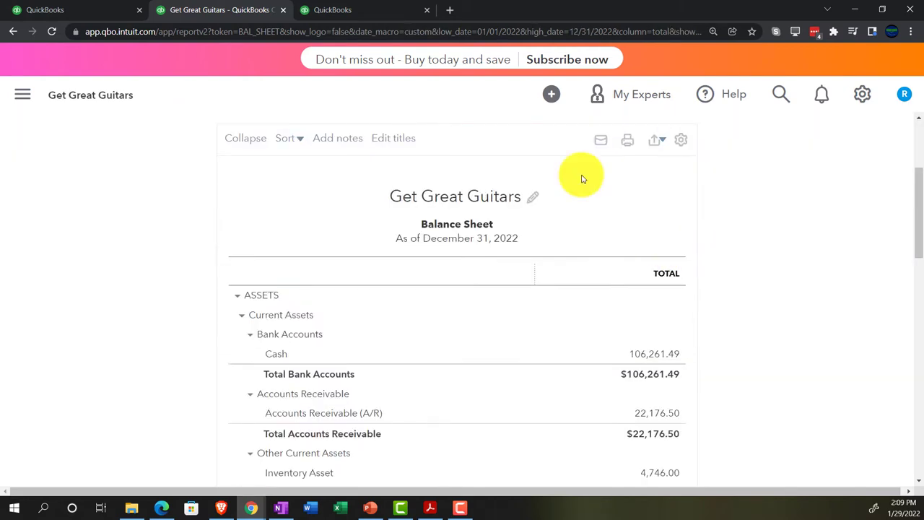
left_click(385, 18)
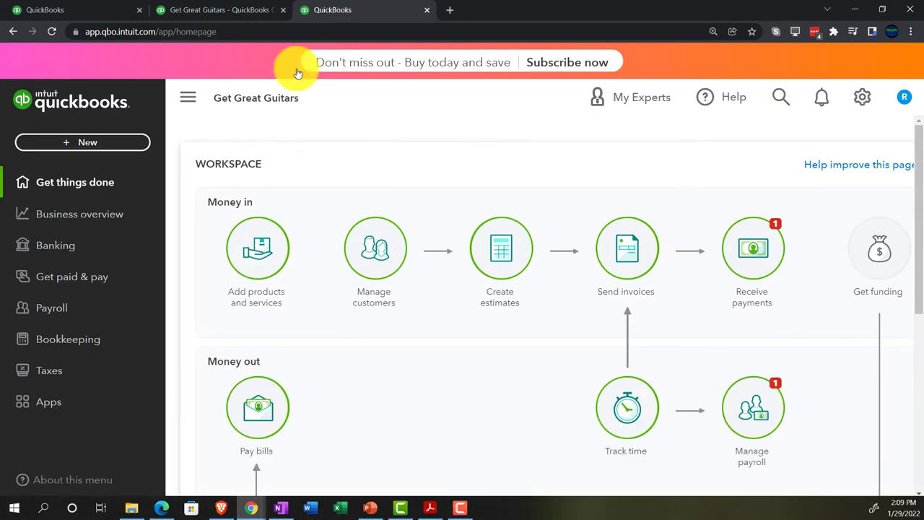
- Open the Profit and Loss report dated 01/01/2022 to 02/28/2022
left_click(83, 215)
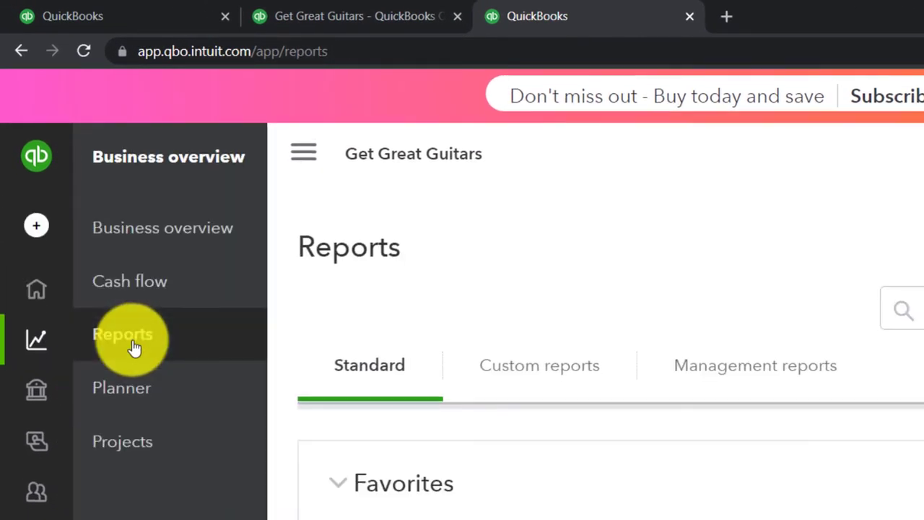
left_click(342, 171)
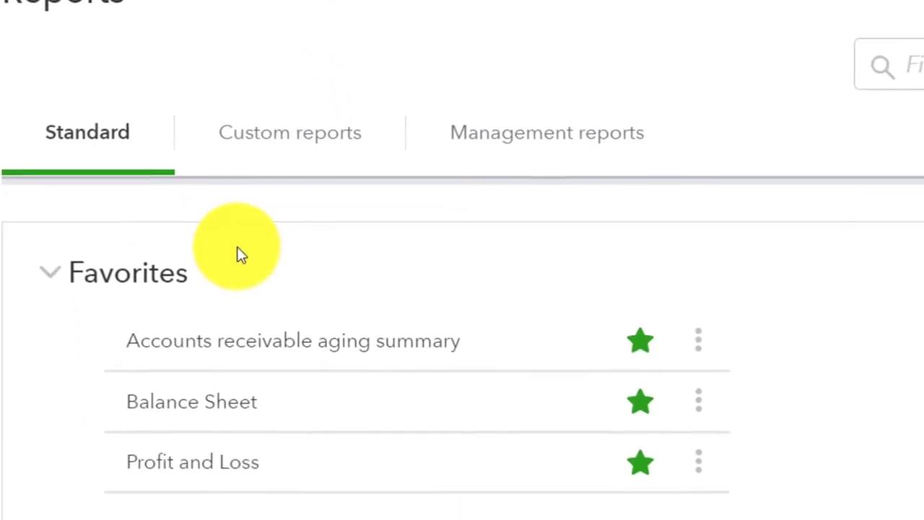
left_click(211, 457)
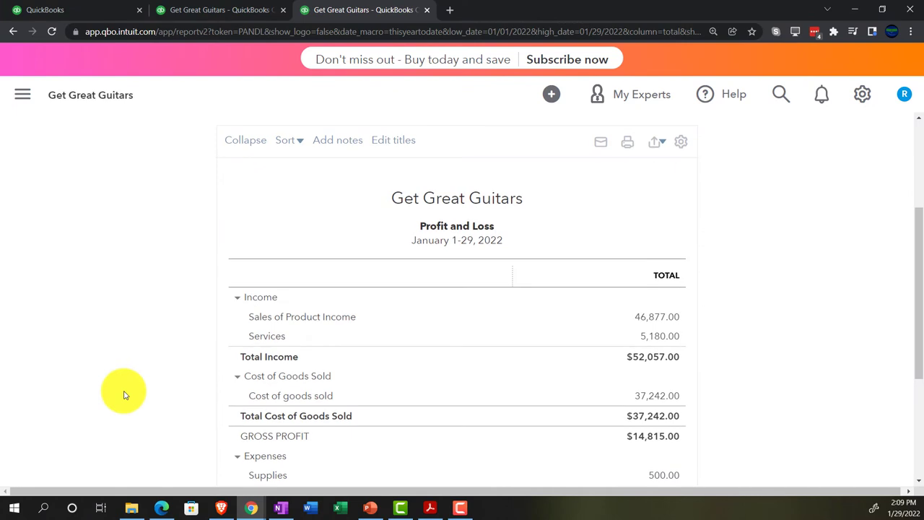
scroll(123, 393, "up", 3)
left_click(251, 208)
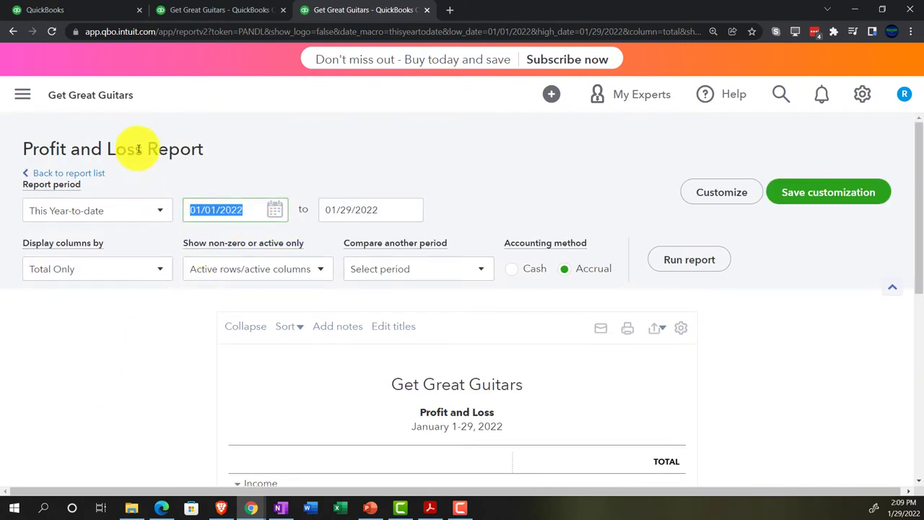
type("01/01/2022")
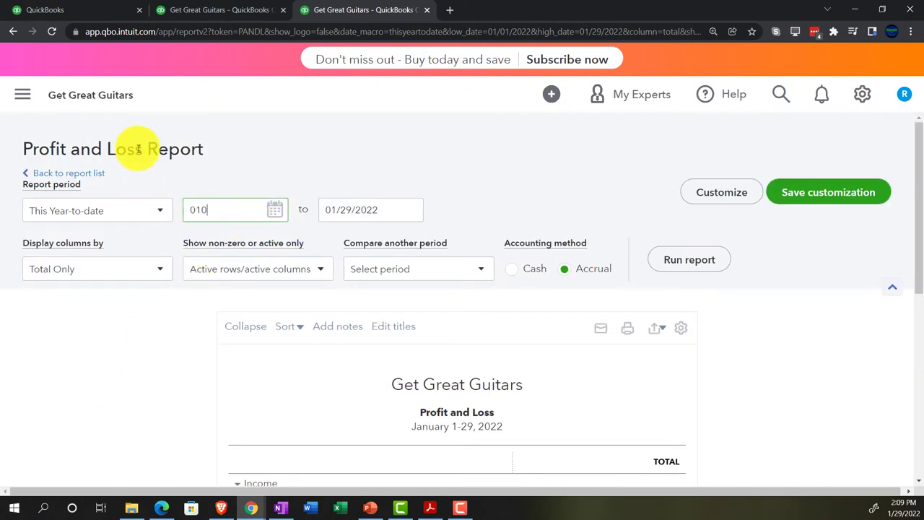
key("Tab")
type("02/28/2022")
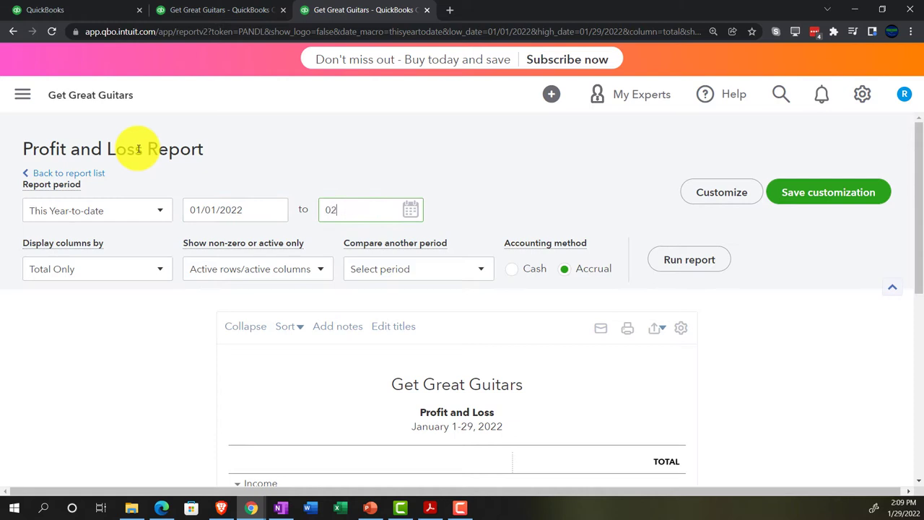
key("Tab")
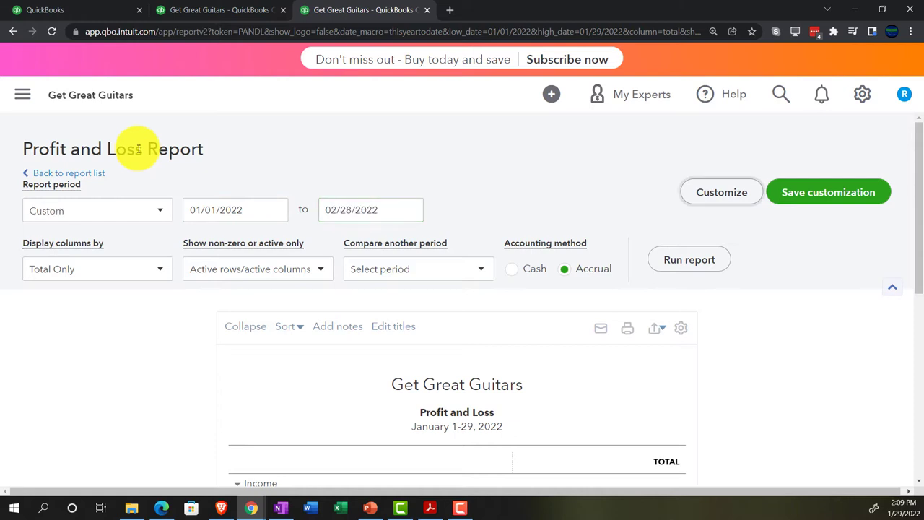
- Display the Profit and Loss columns by Months, rerun and review it, then return to the Balance Sheet
left_click(159, 269)
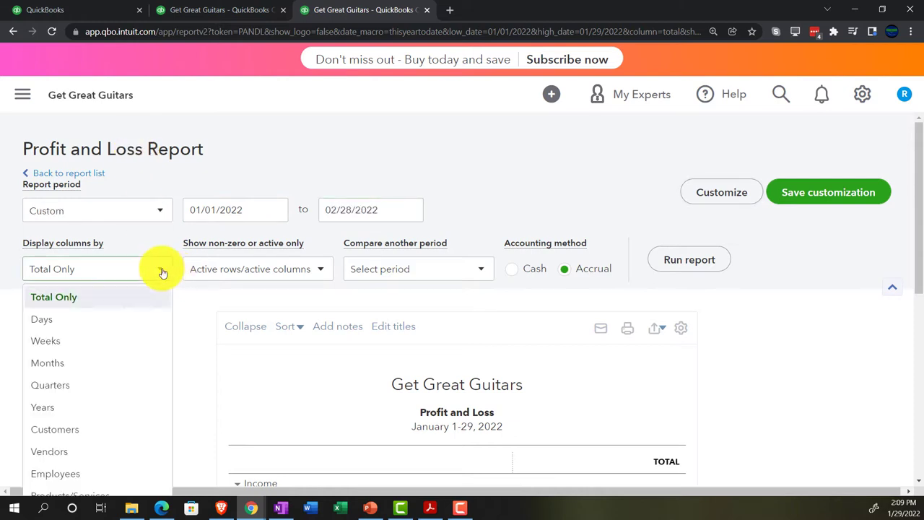
left_click(114, 362)
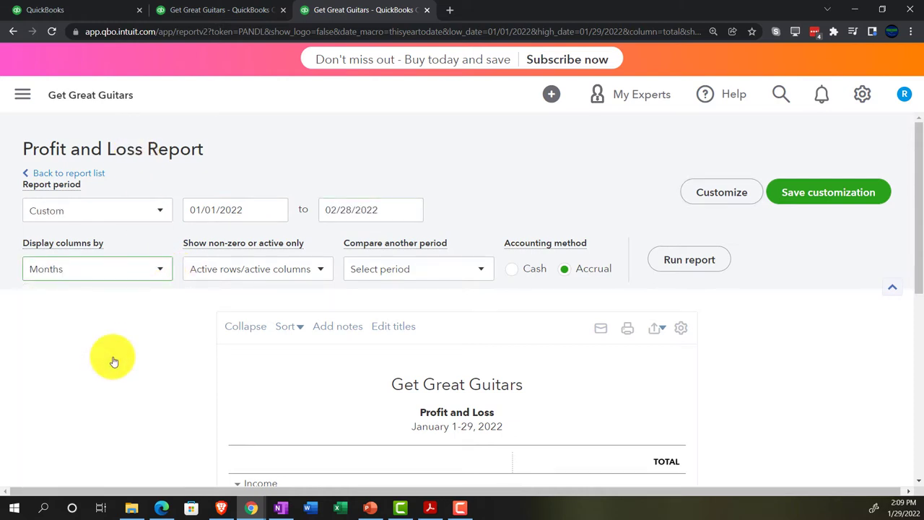
left_click(689, 260)
scroll(757, 353, "down", 3)
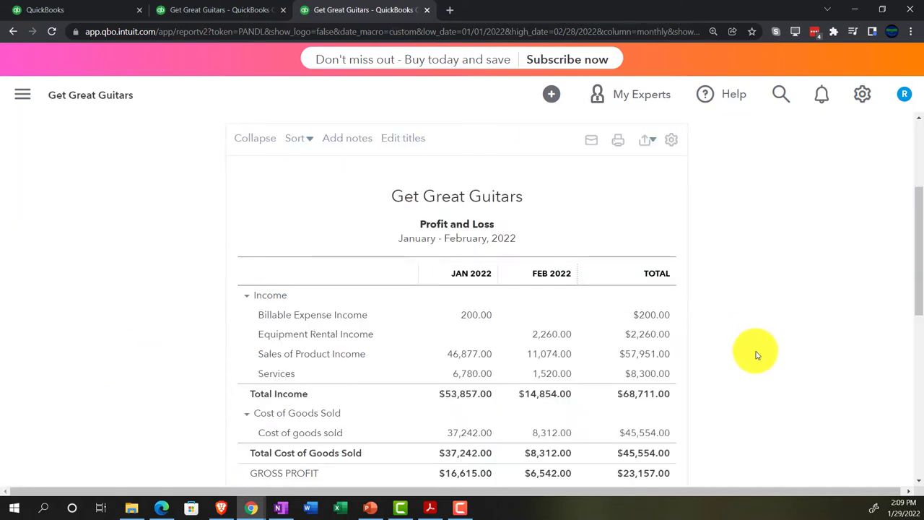
key("ctrl+plus")
key("ctrl+plus")
key("ctrl+plus")
scroll(761, 353, "down", 1)
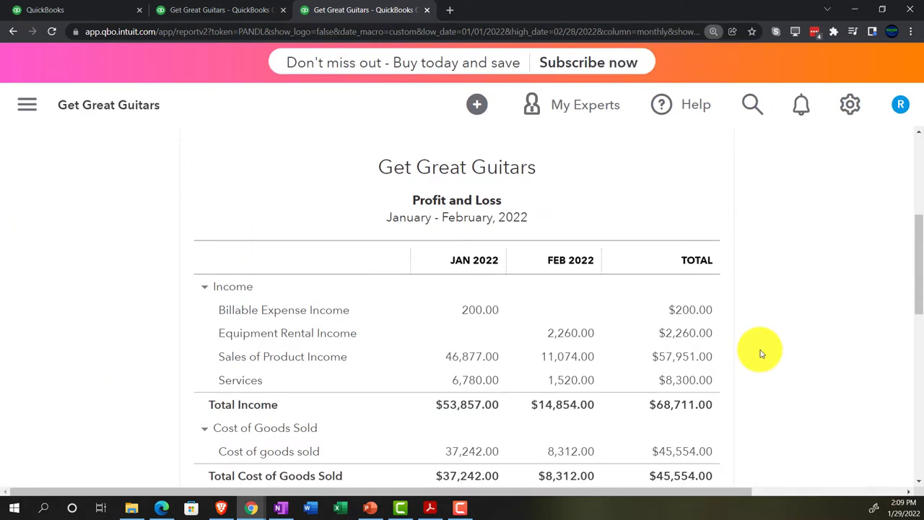
scroll(760, 353, "down", 1)
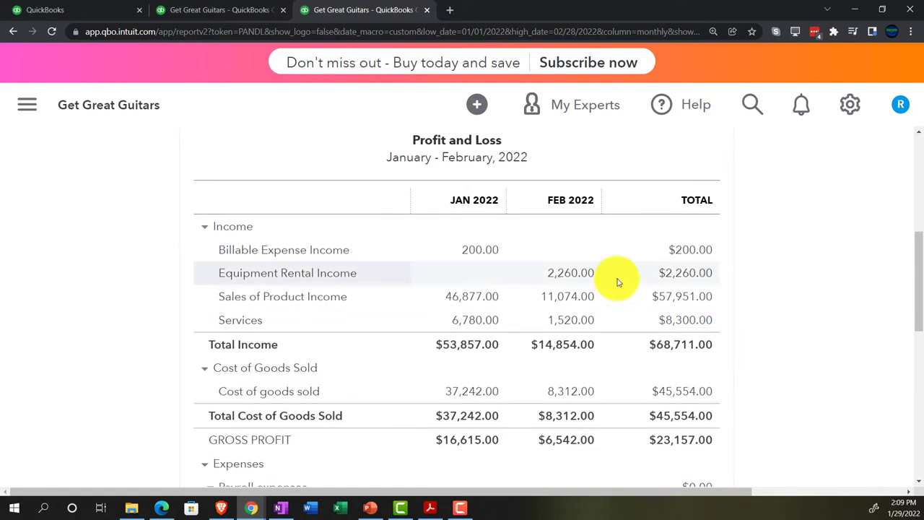
left_click(226, 12)
- Zoom the Balance Sheet in to review Fixed Assets totalling $95,500.00, then bring up the depreciation PDF
key("ctrl+plus")
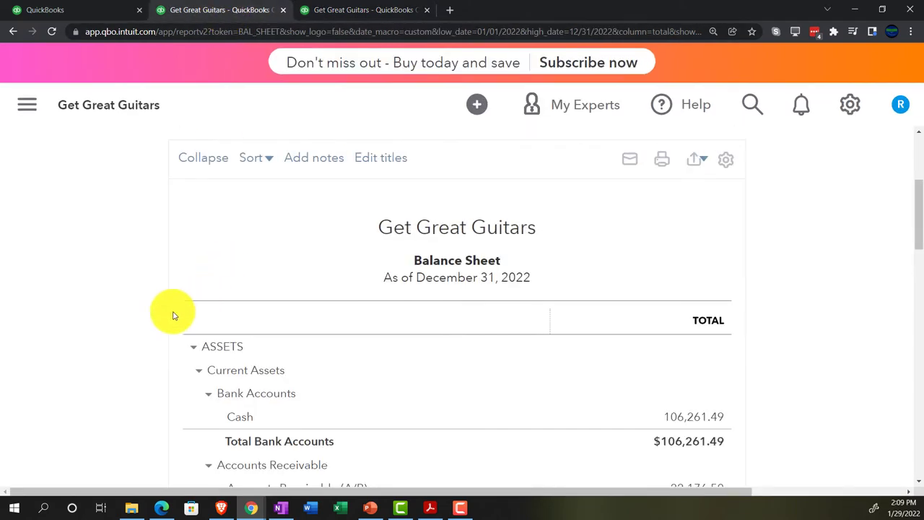
scroll(130, 305, "down", 2)
scroll(130, 305, "down", 4)
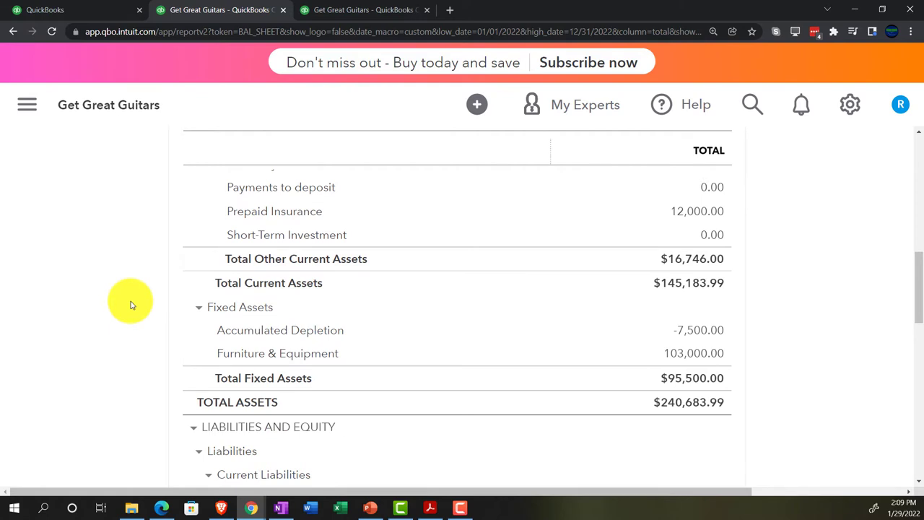
key("ctrl+plus")
scroll(107, 306, "down", 1)
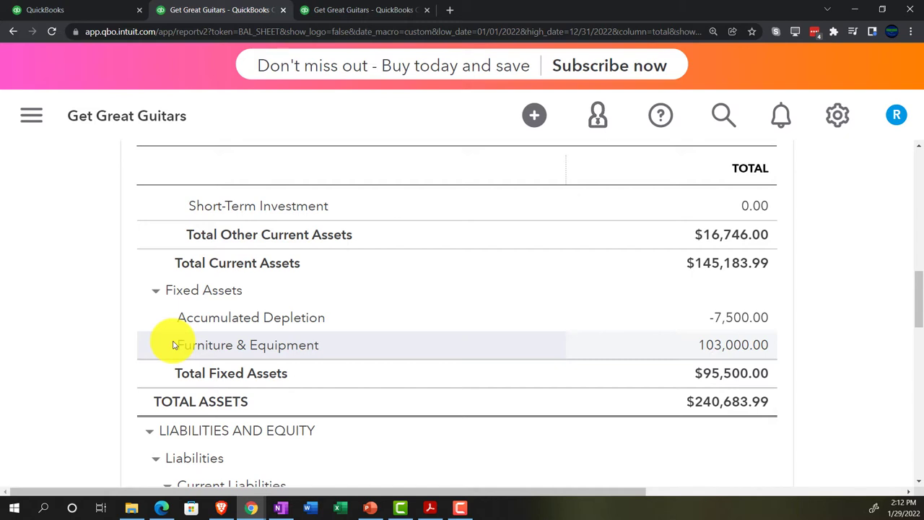
left_click(429, 508)
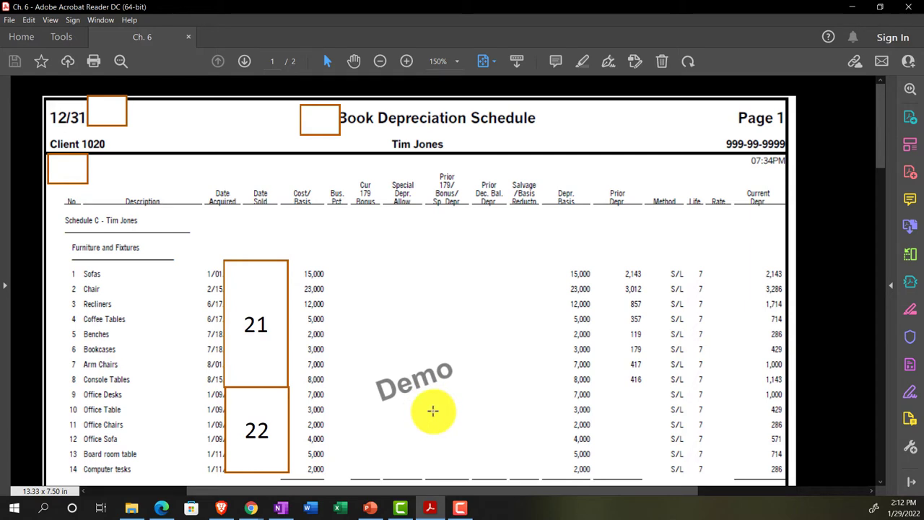
- Switch back to the QuickBooks Balance Sheet, then return to the Ch. 6 depreciation schedule PDF
left_click(430, 508)
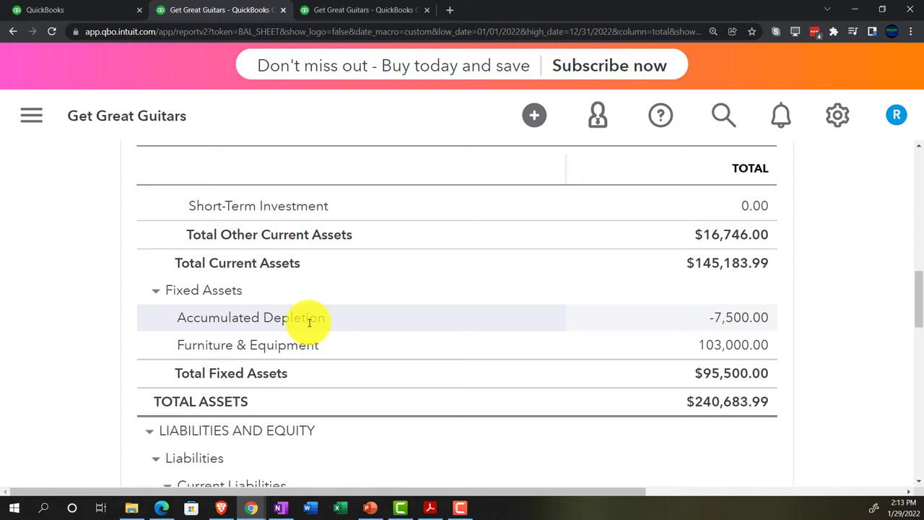
left_click(435, 506)
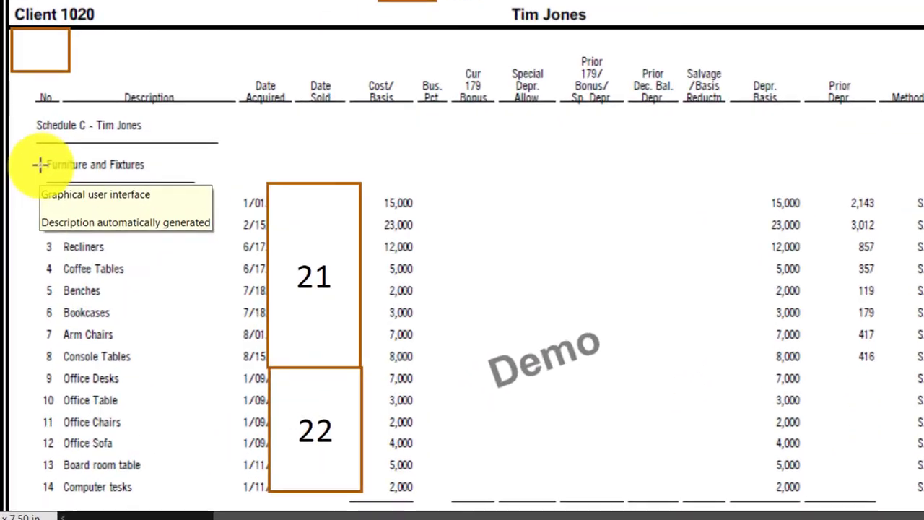
- Scroll the schedule to the Total Furniture and Fixtures row, then return to the balance sheet
scroll(65, 300, "down", 3)
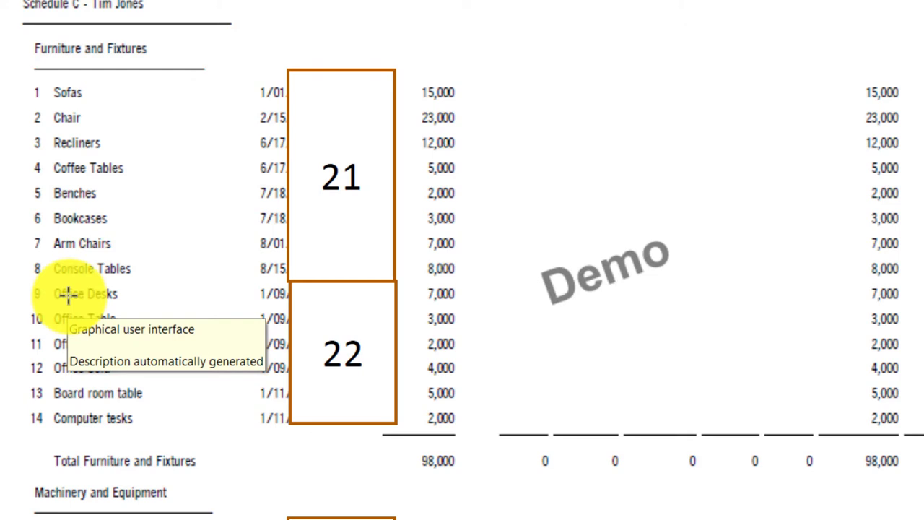
scroll(67, 294, "down", 1)
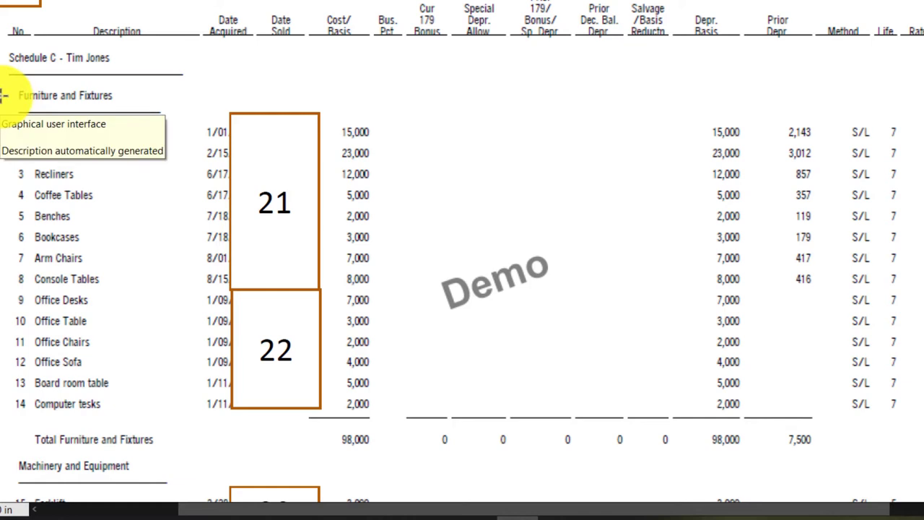
scroll(91, 443, "down", 1)
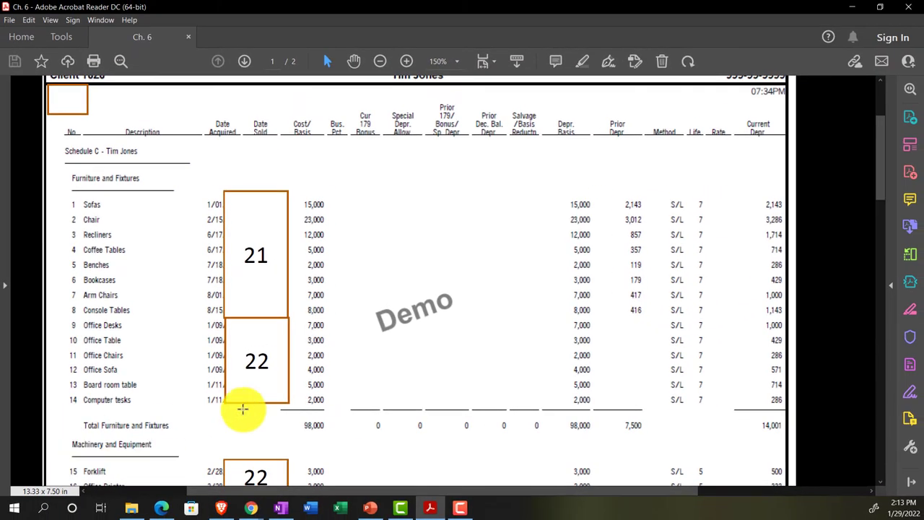
left_click(430, 508)
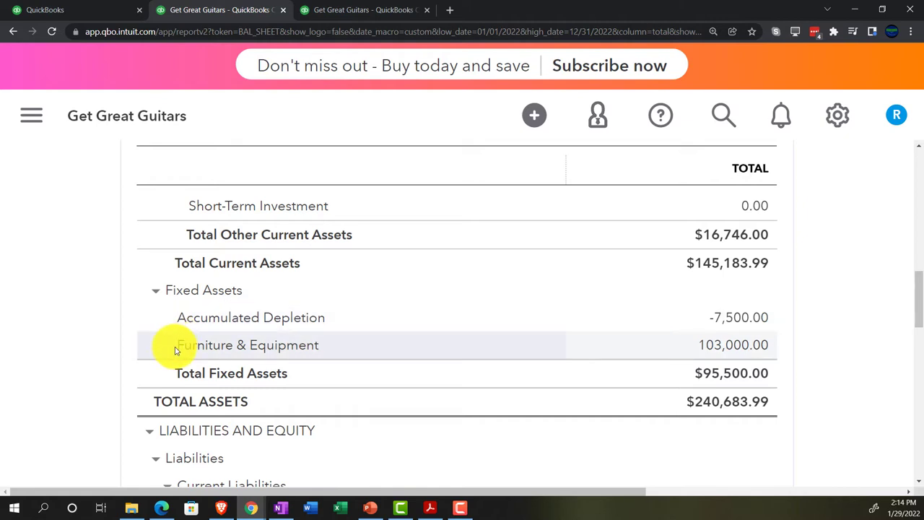
- Restore the Ch. 6 depreciation schedule listing Furniture and Fixtures totalling 98,000
left_click(429, 507)
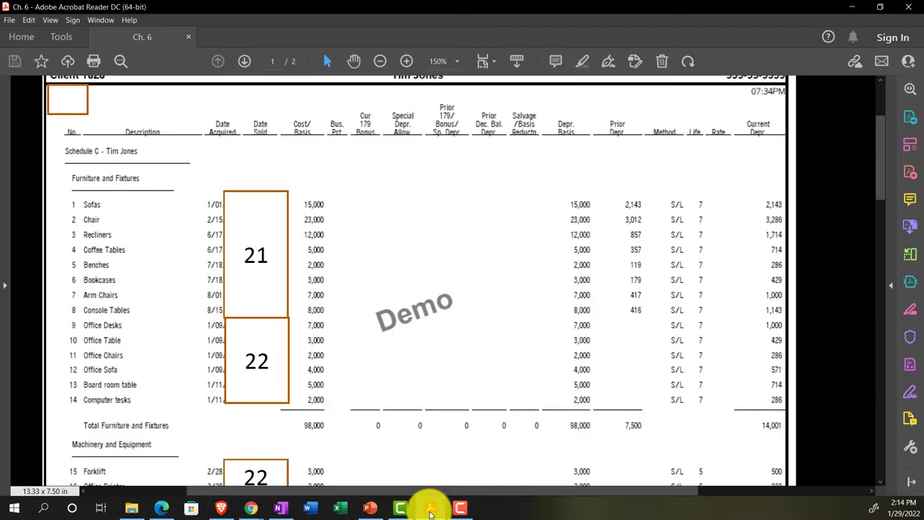
- Compare the schedule against the balance sheet's Furniture & Equipment 103,000.00, ending on the balance sheet
left_click(430, 509)
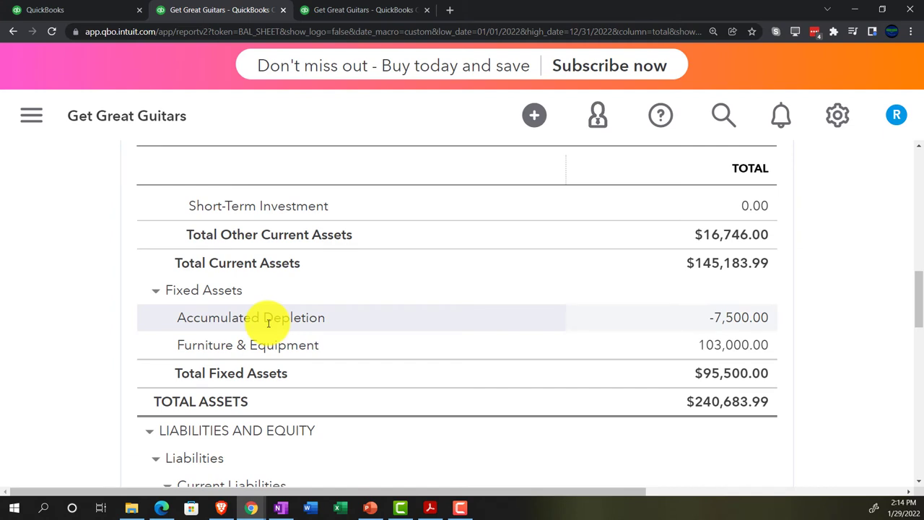
left_click(430, 508)
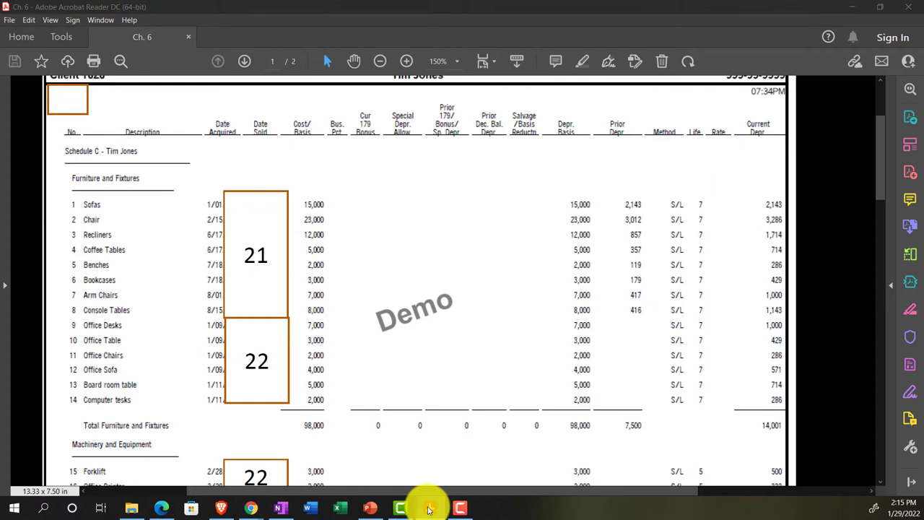
left_click(429, 507)
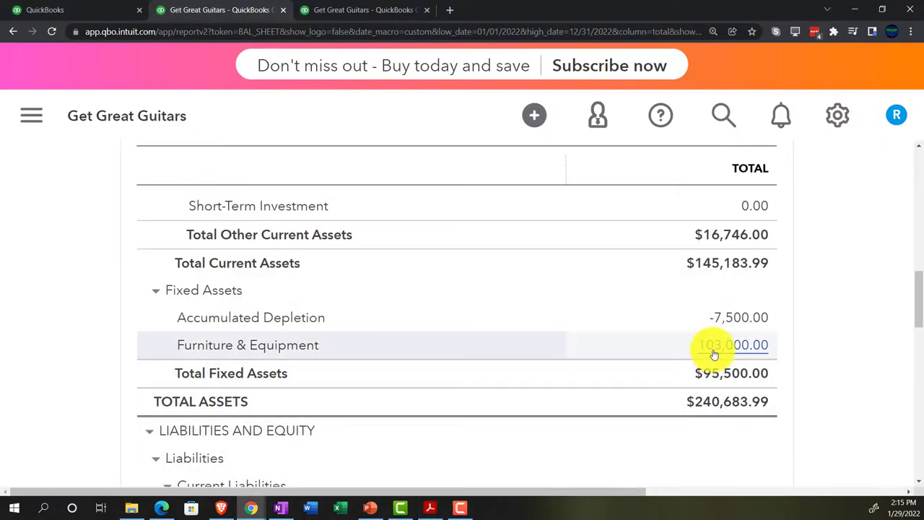
- Bring the Furniture and Fixtures depreciation schedule back in front of the balance sheet
left_click(429, 508)
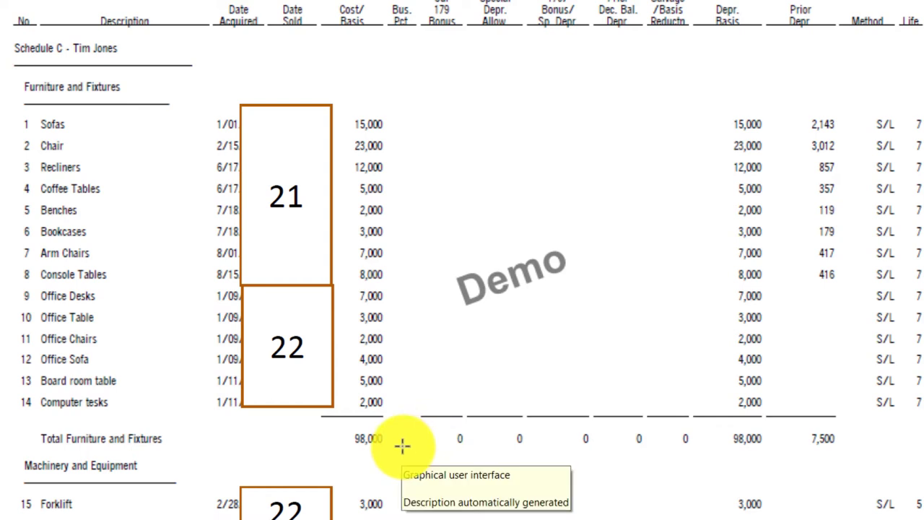
- Check the schedule's Total Machinery and Equipment of 5,000, then return to the QuickBooks window
scroll(402, 446, "down", 2)
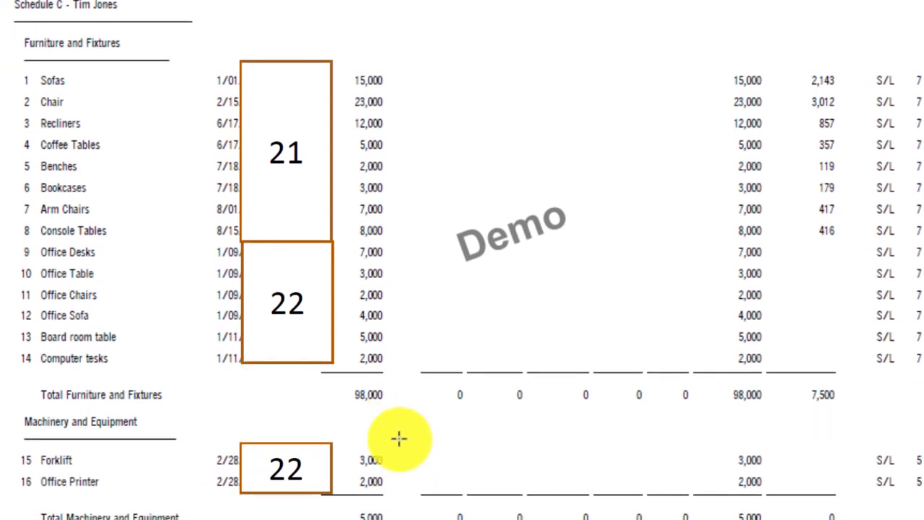
scroll(399, 438, "down", 2)
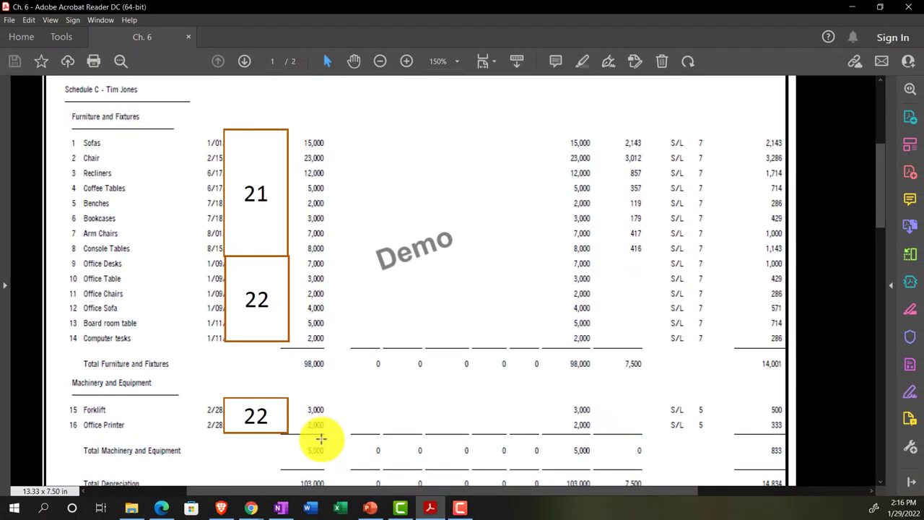
mouse_move(251, 508)
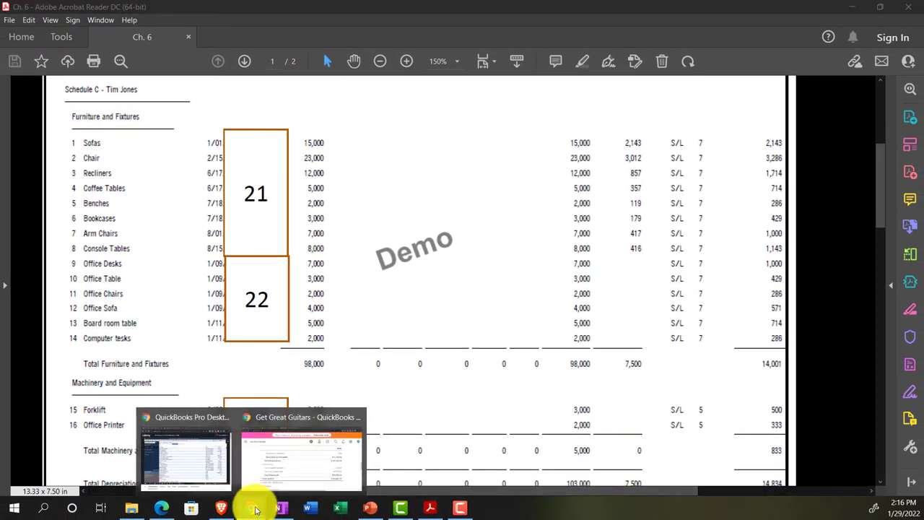
left_click(252, 423)
- Switch QuickBooks Online to Accountant view from the Gear menu
left_click(102, 10)
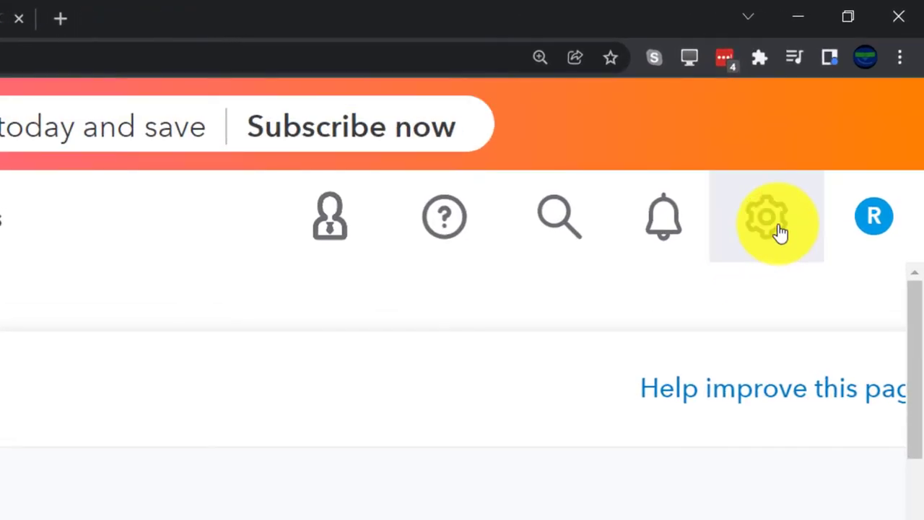
left_click(780, 231)
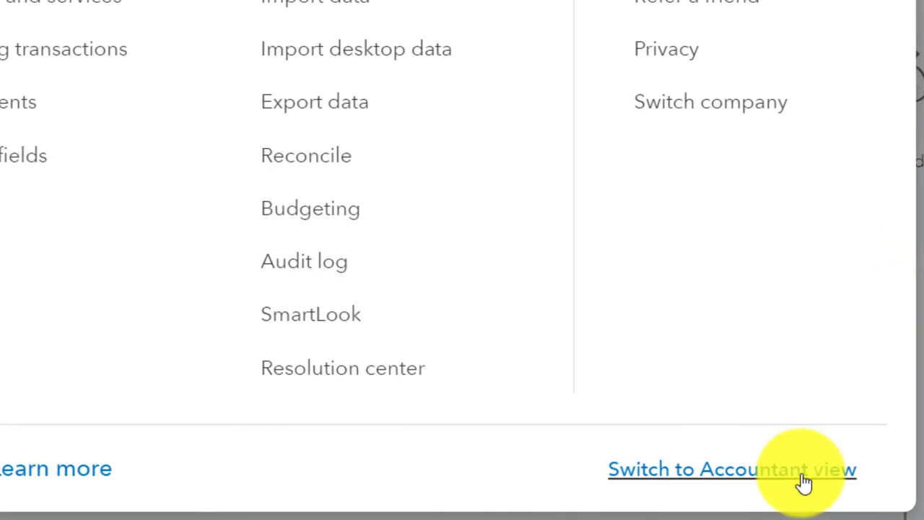
left_click(804, 473)
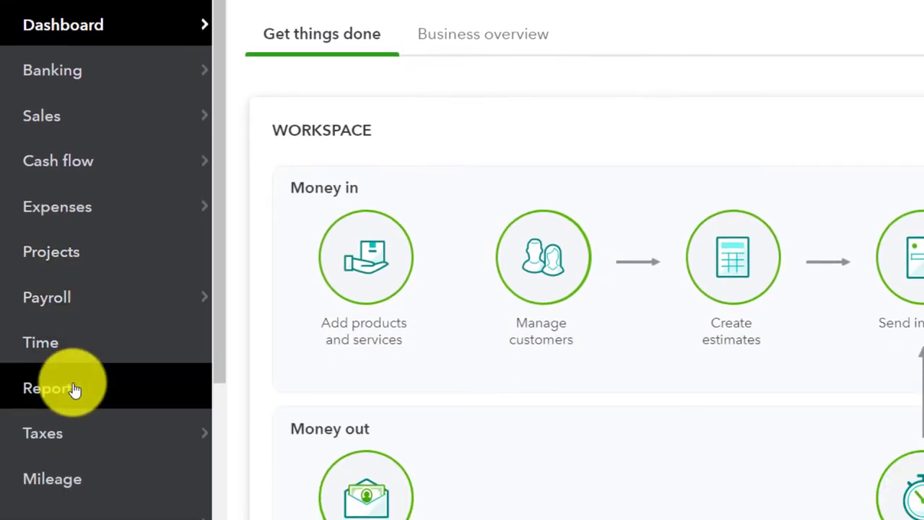
- Open the Chart of Accounts and find Fixed Assets, with Furniture & Equipment at 103,000.00
scroll(79, 350, "down", 3)
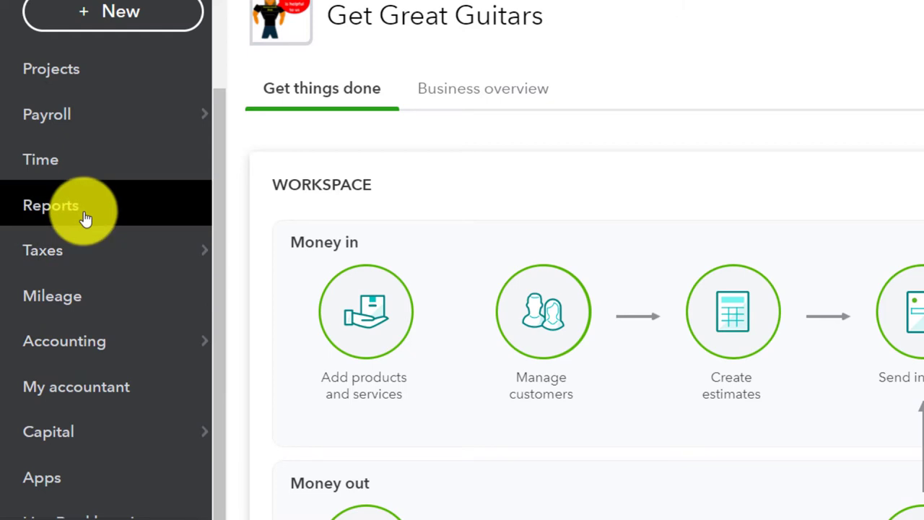
left_click(85, 217)
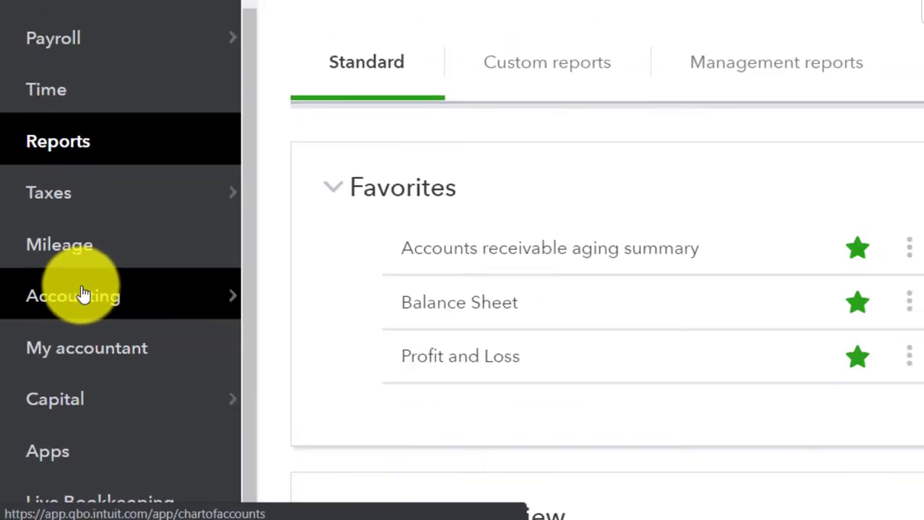
left_click(109, 244)
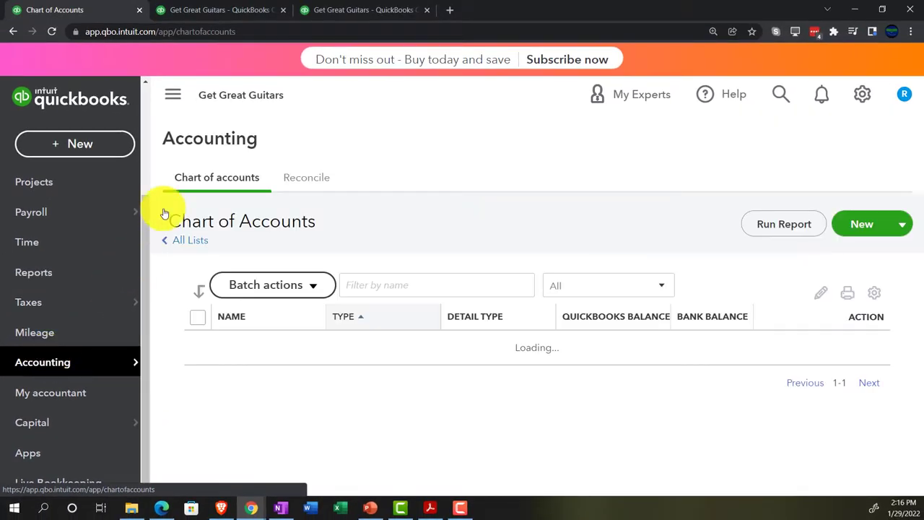
left_click(177, 98)
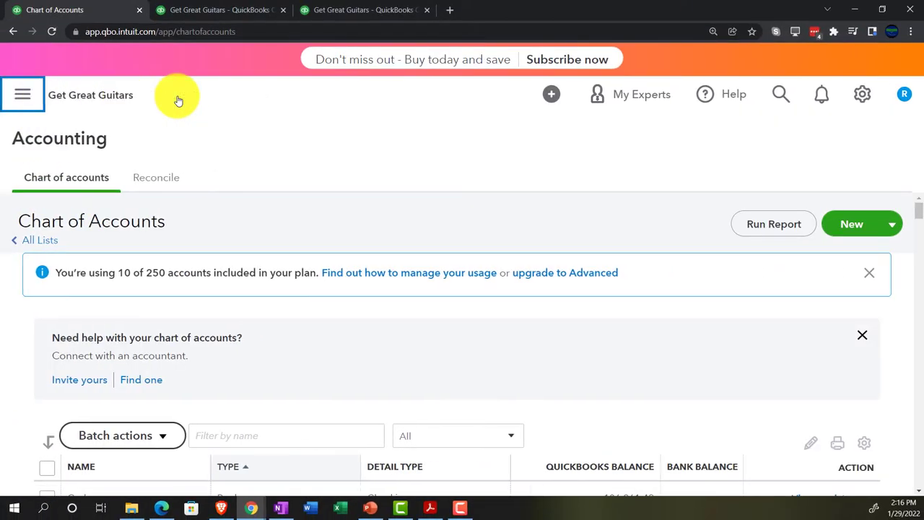
scroll(354, 328, "down", 3)
scroll(354, 330, "down", 2)
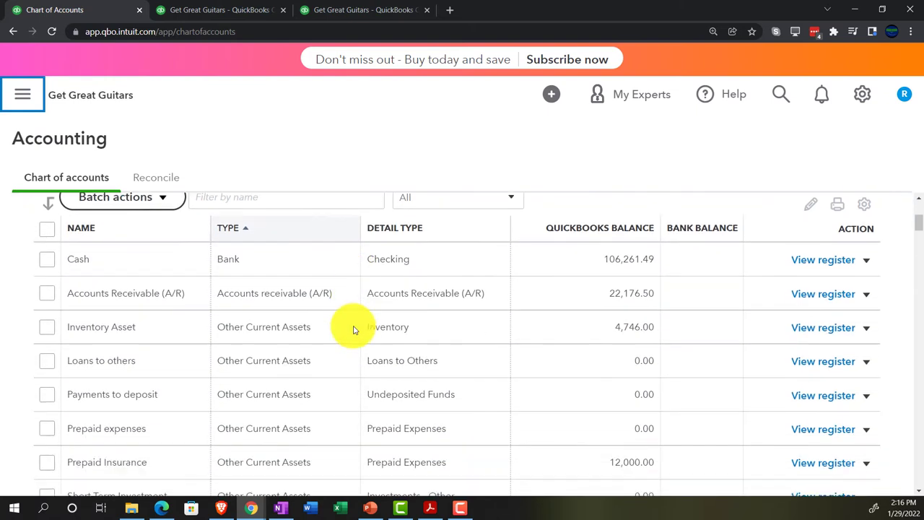
scroll(314, 264, "down", 1)
scroll(307, 284, "down", 3)
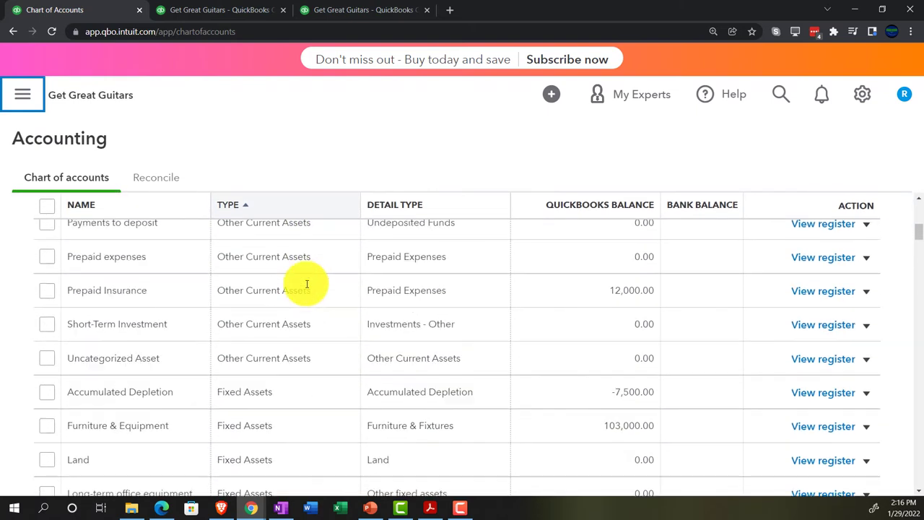
scroll(307, 284, "down", 1)
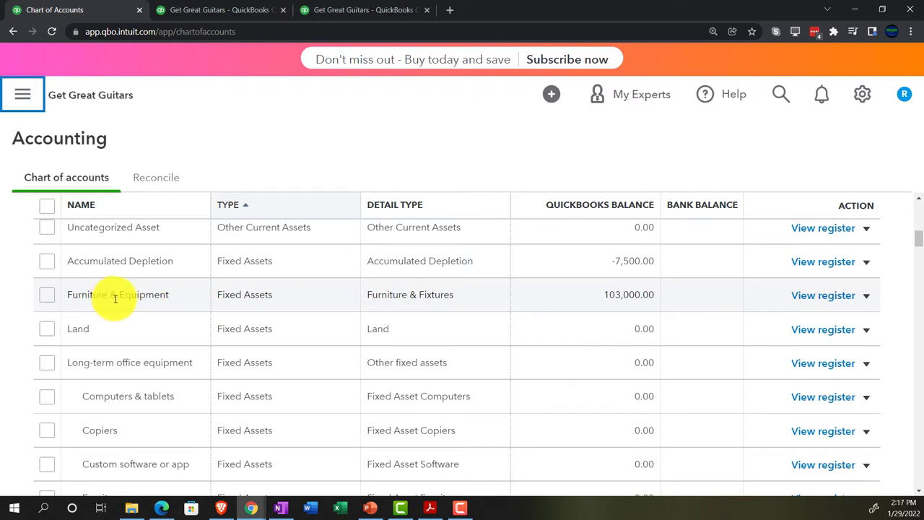
left_click(429, 507)
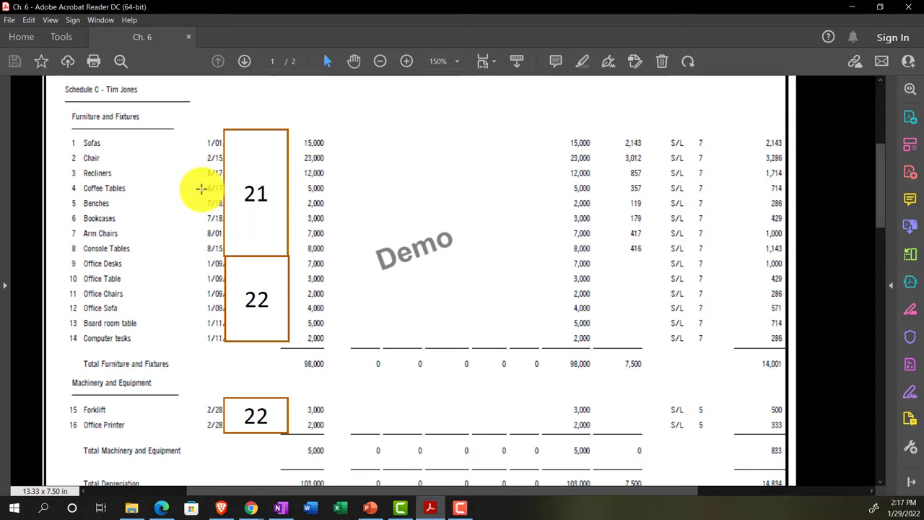
- Review the schedule's Furniture and Fixtures (98,000 basis) and Machinery and Equipment lists, then minimize Acrobat
scroll(154, 220, "up", 1)
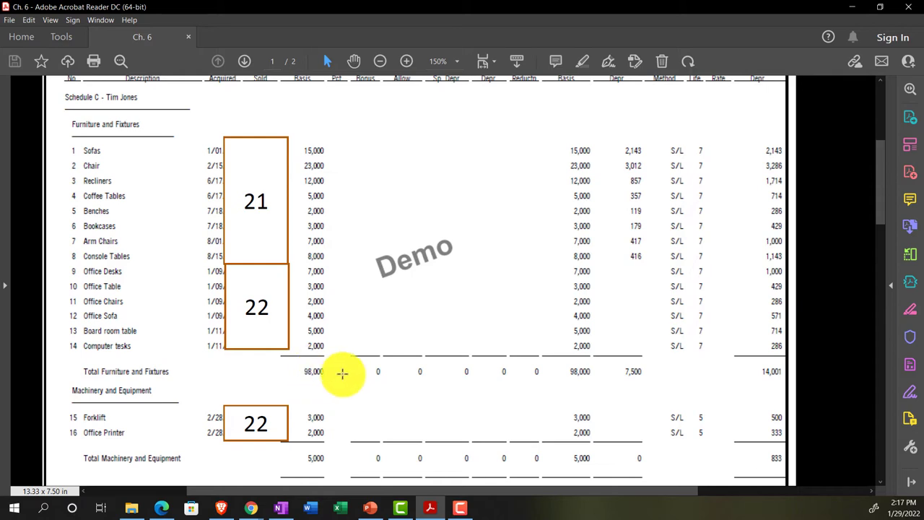
scroll(343, 372, "up", 3)
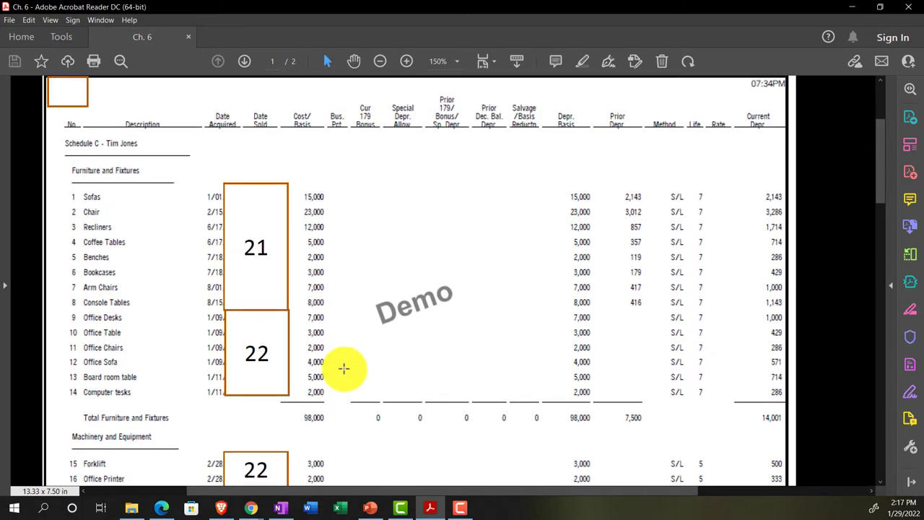
scroll(344, 368, "up", 4)
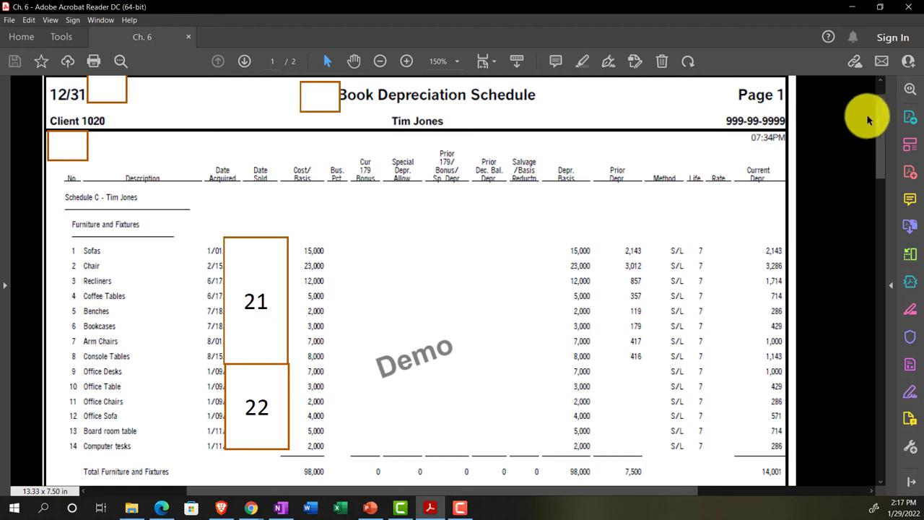
left_click_drag(881, 101, 874, 316)
scroll(563, 316, "up", 3)
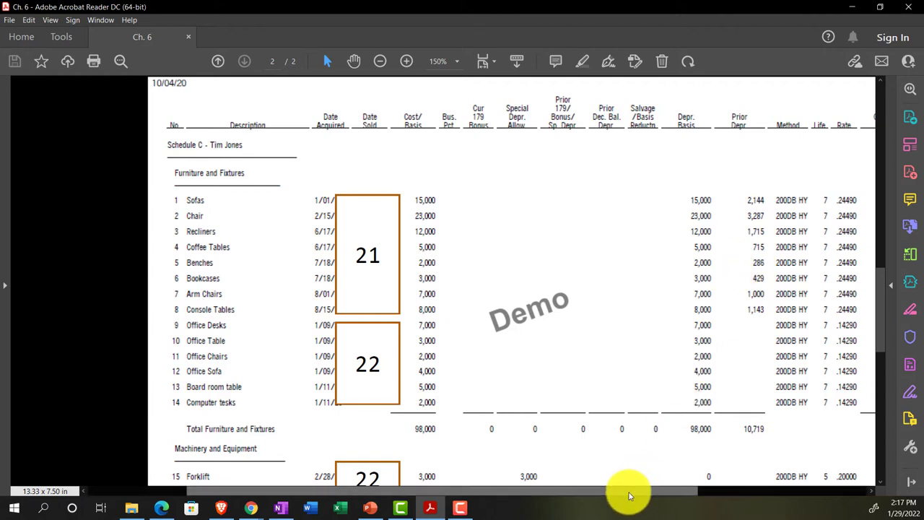
left_click_drag(626, 491, 677, 492)
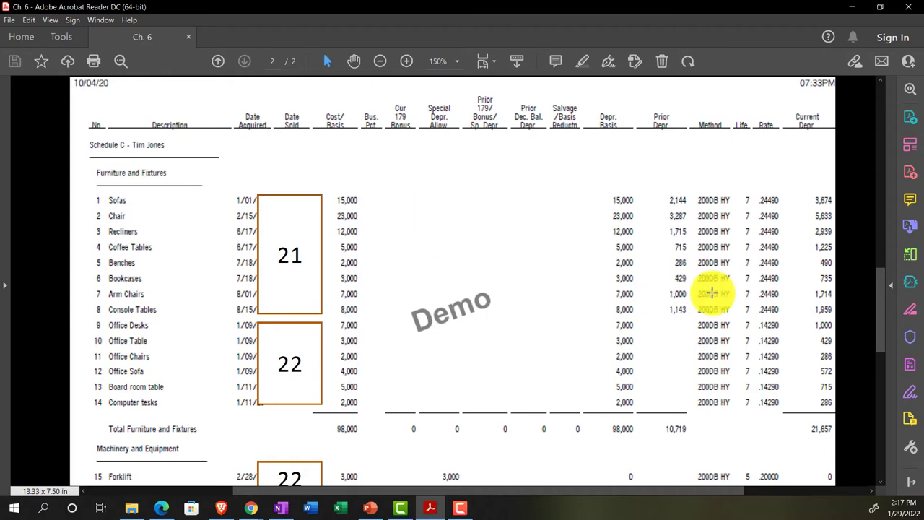
left_click_drag(878, 320, 829, 170)
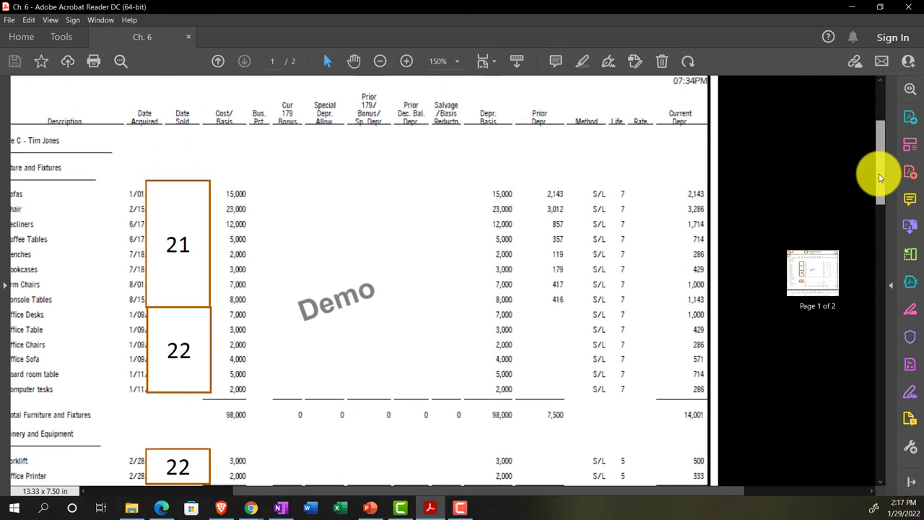
left_click_drag(619, 492, 546, 489)
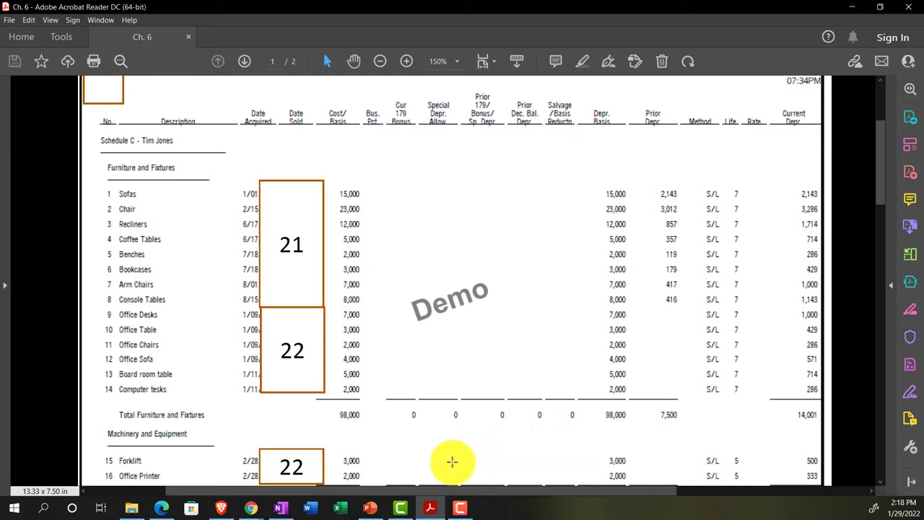
mouse_move(431, 508)
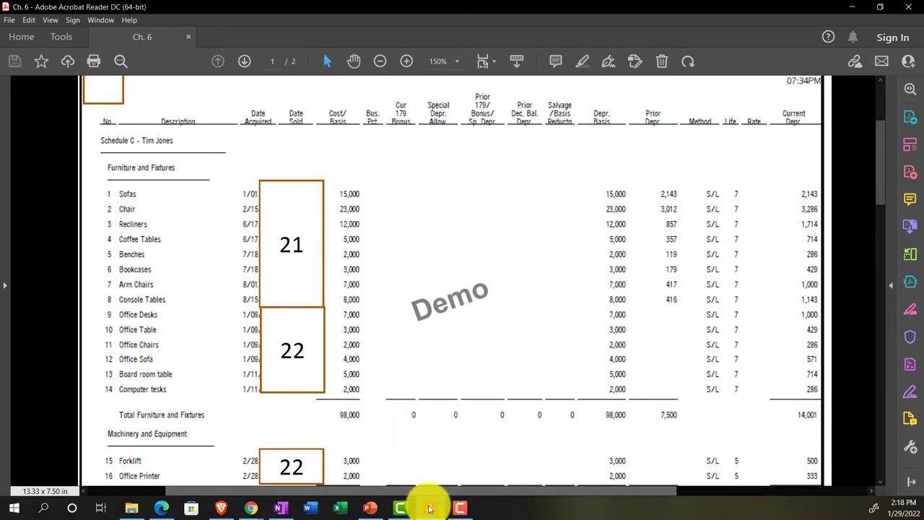
left_click(430, 508)
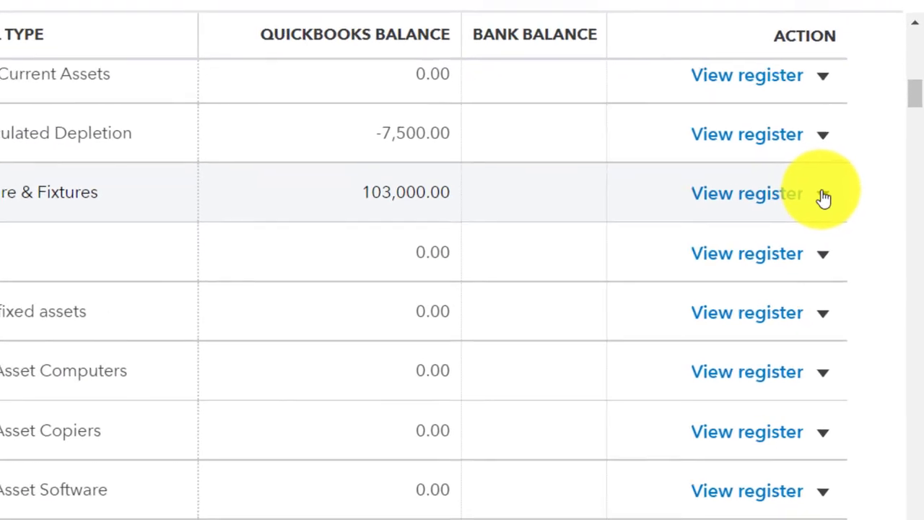
- Rename the Furniture & Equipment account to Furniture & Fixture and save it
left_click(866, 296)
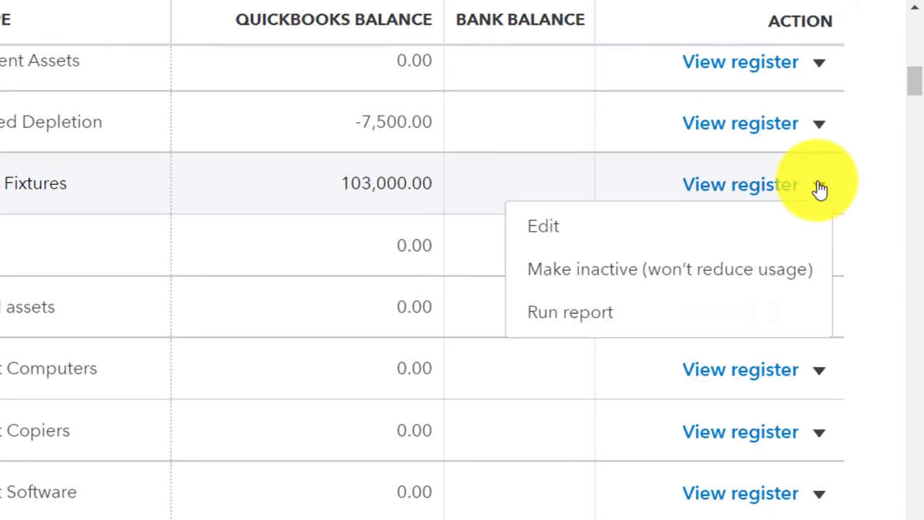
left_click(605, 241)
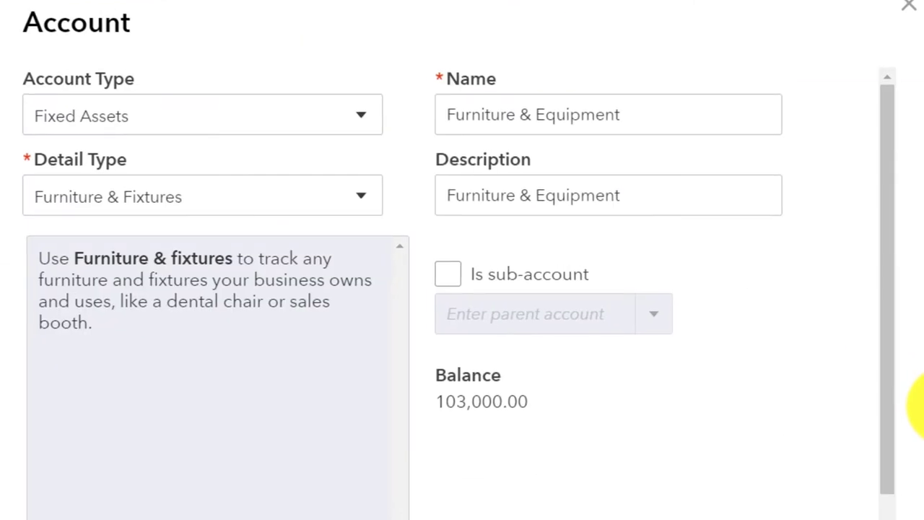
triple_click(674, 117)
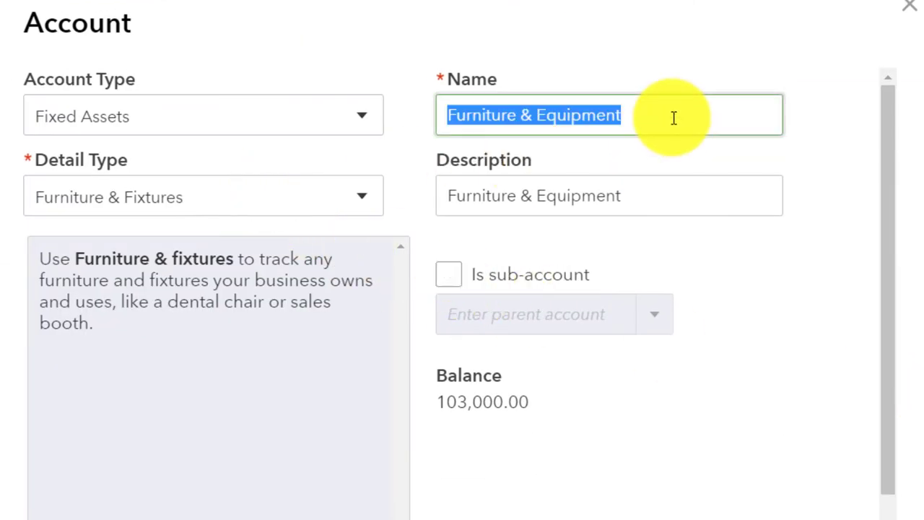
left_click(673, 118)
key("BackSpace")
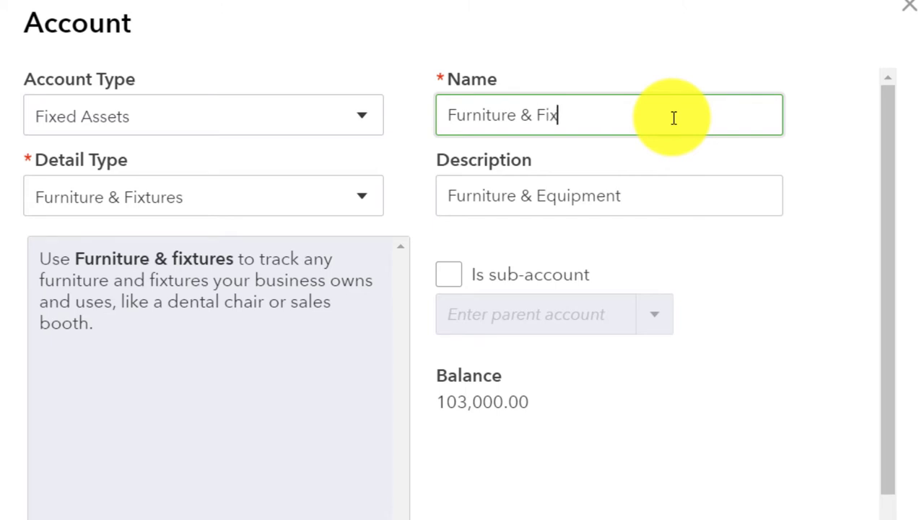
key("Tab")
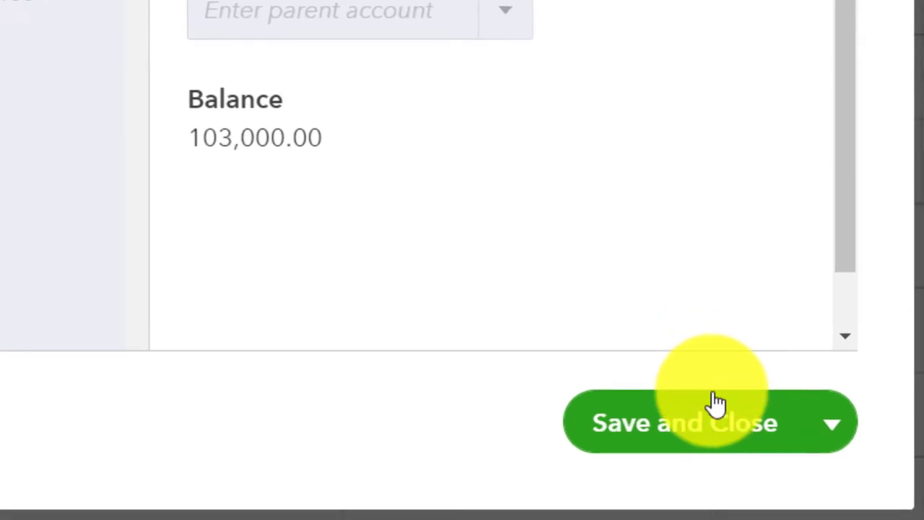
left_click(707, 408)
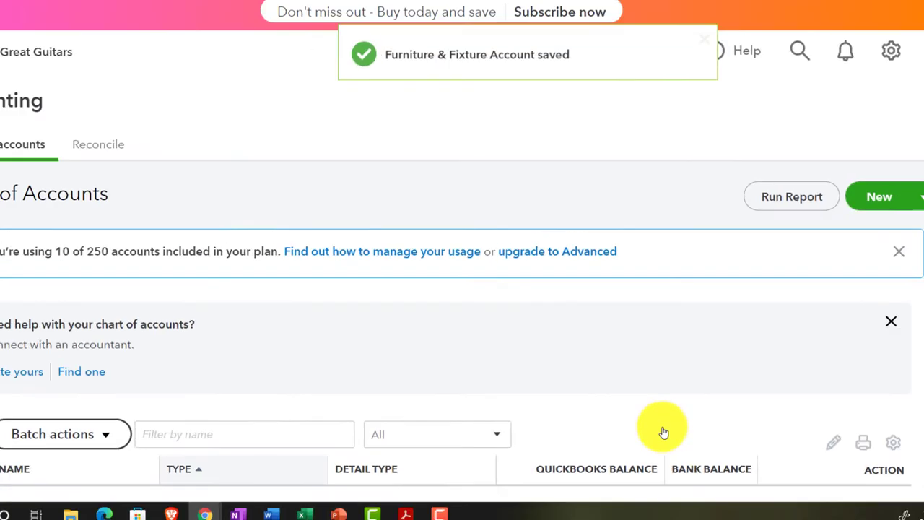
scroll(655, 433, "down", 3)
scroll(495, 433, "down", 6)
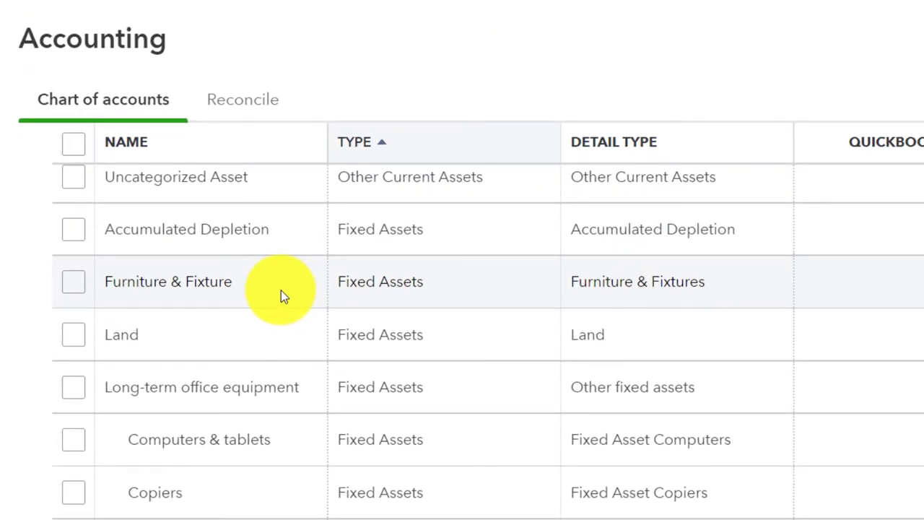
scroll(281, 290, "down", 1)
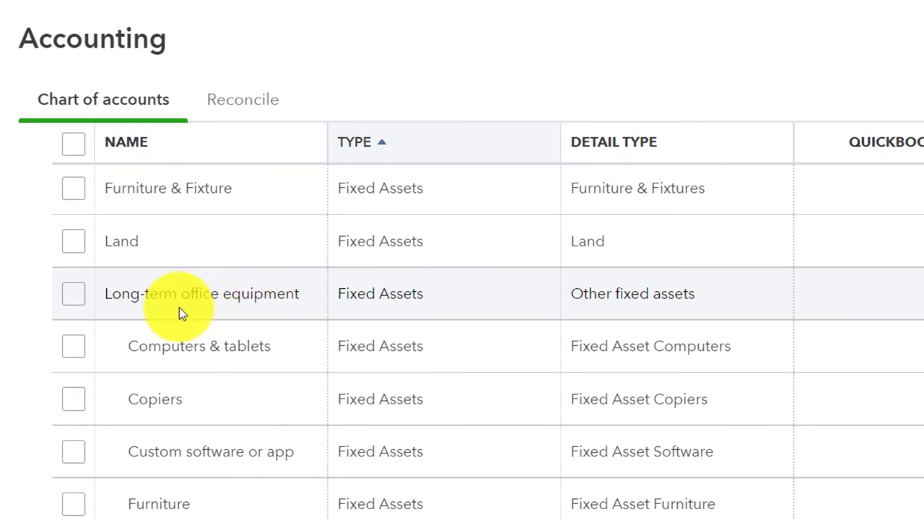
scroll(180, 310, "down", 1)
scroll(183, 317, "down", 1)
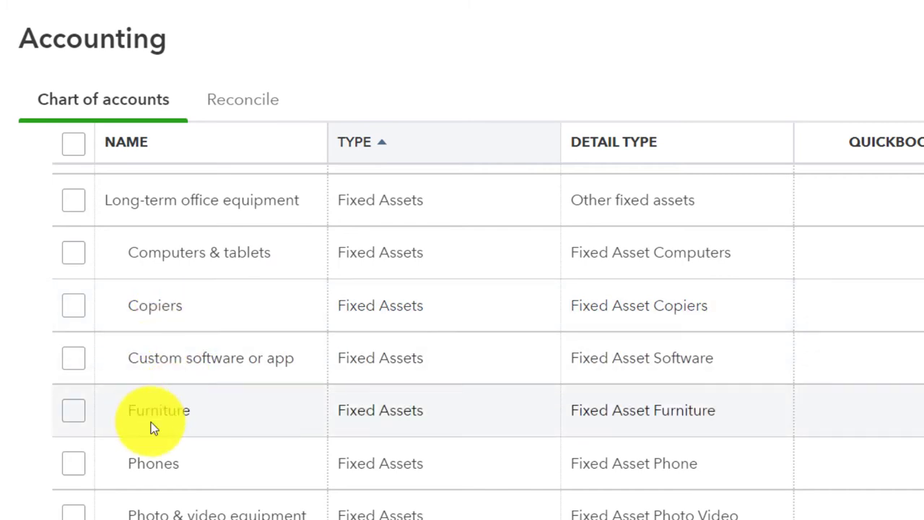
scroll(143, 433, "down", 2)
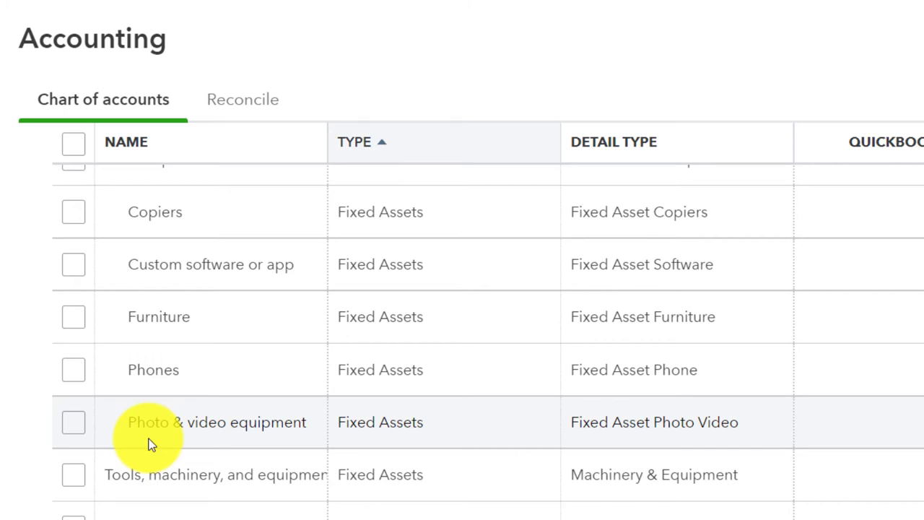
left_click(578, 478)
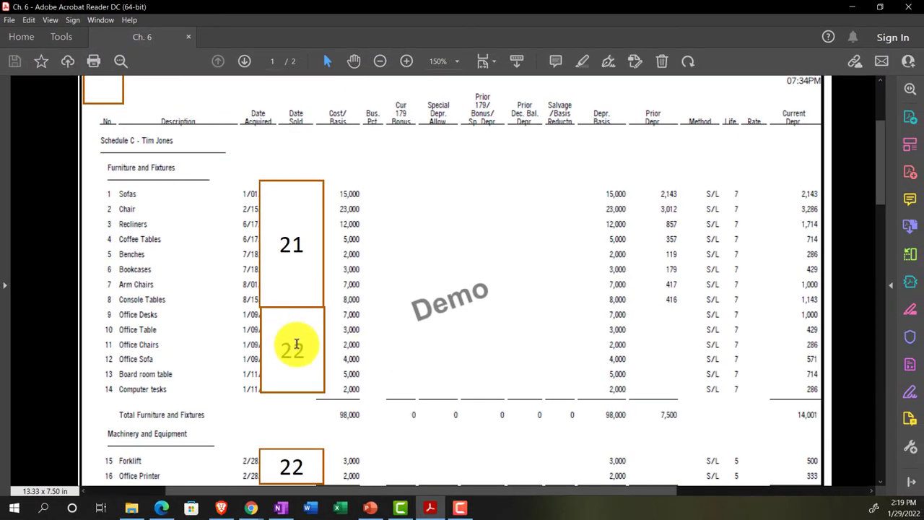
left_click(431, 510)
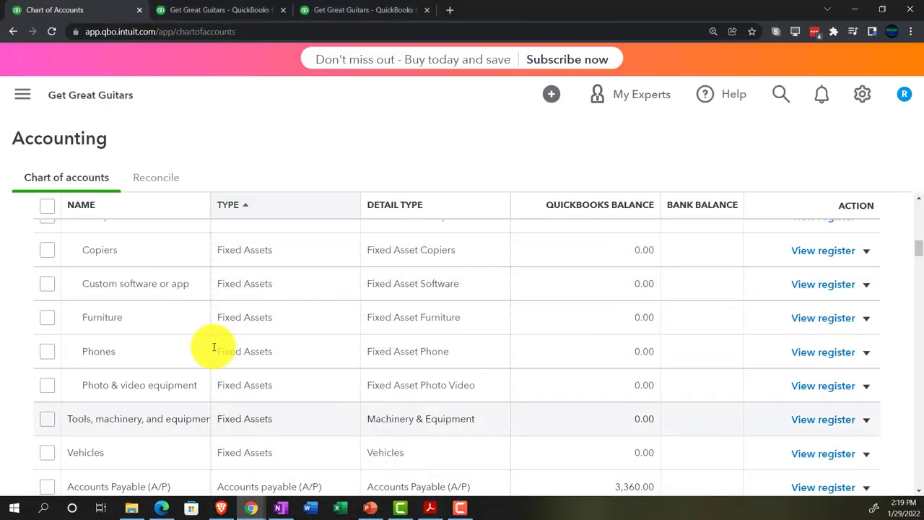
scroll(194, 334, "down", 1)
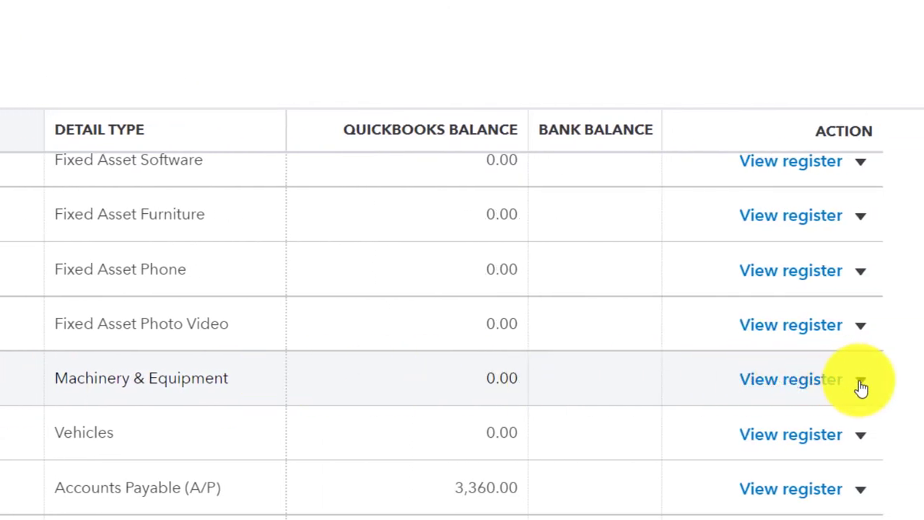
- Rename 'Tools, machinery, and equipment' to 'Machinery, and equipment' and save it
left_click(861, 381)
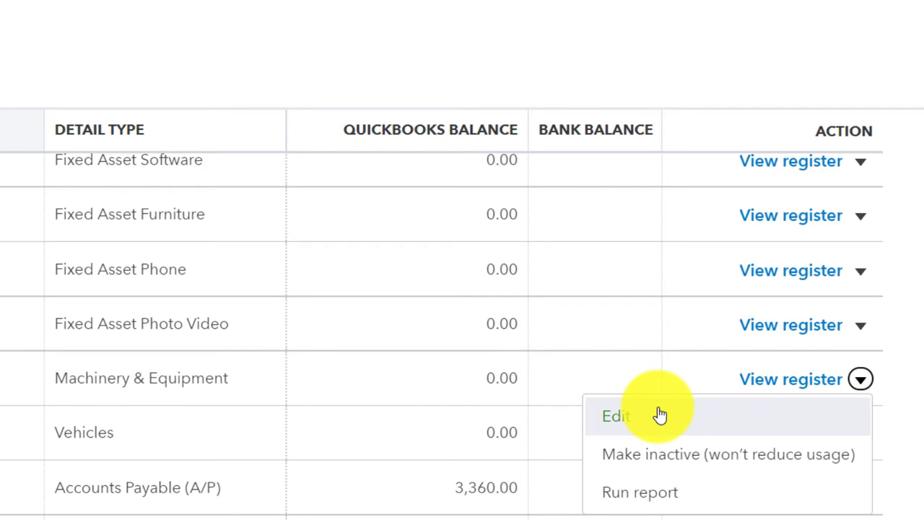
left_click(660, 415)
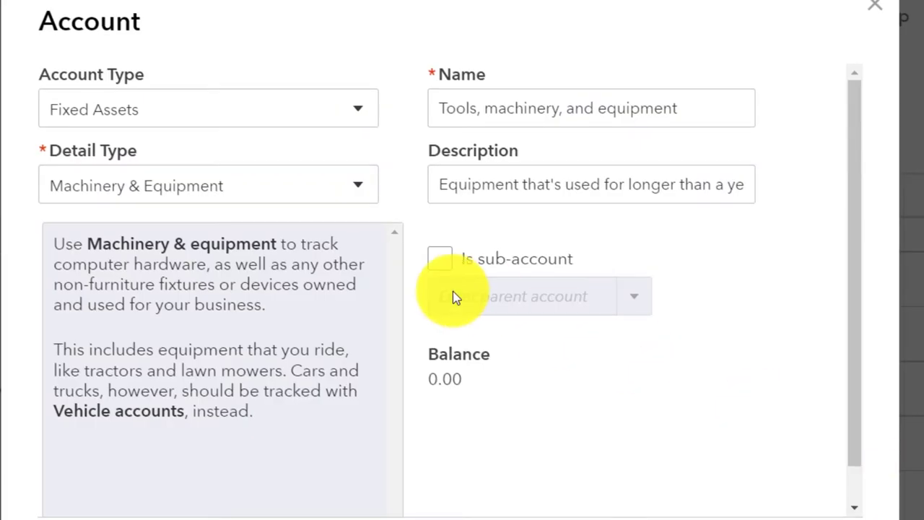
left_click(499, 108)
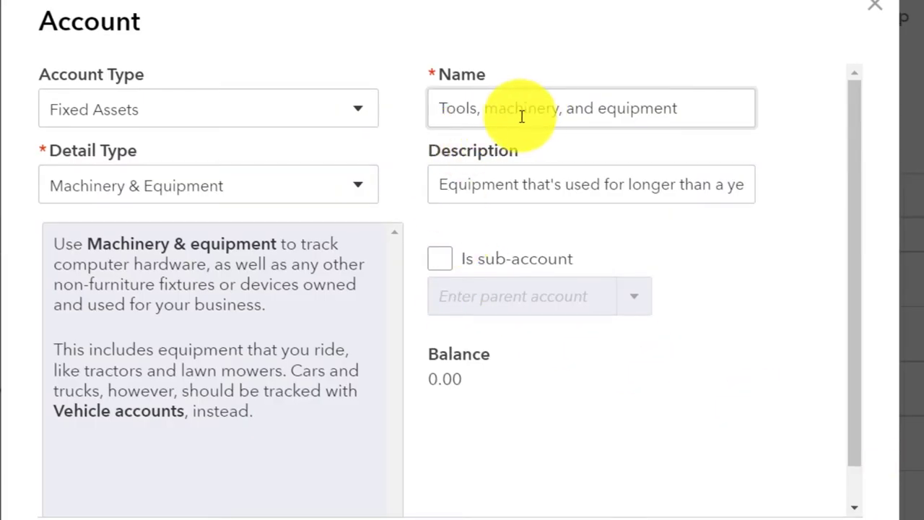
left_click(498, 109)
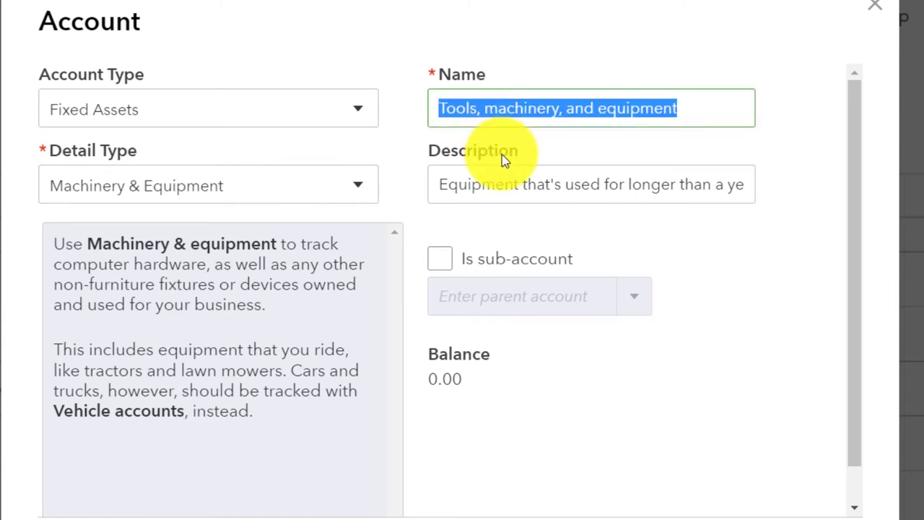
key("Left")
key("Right")
key("Right")
key("Right")
key("Right")
key("Right")
key("Right")
key("Right")
key("Right")
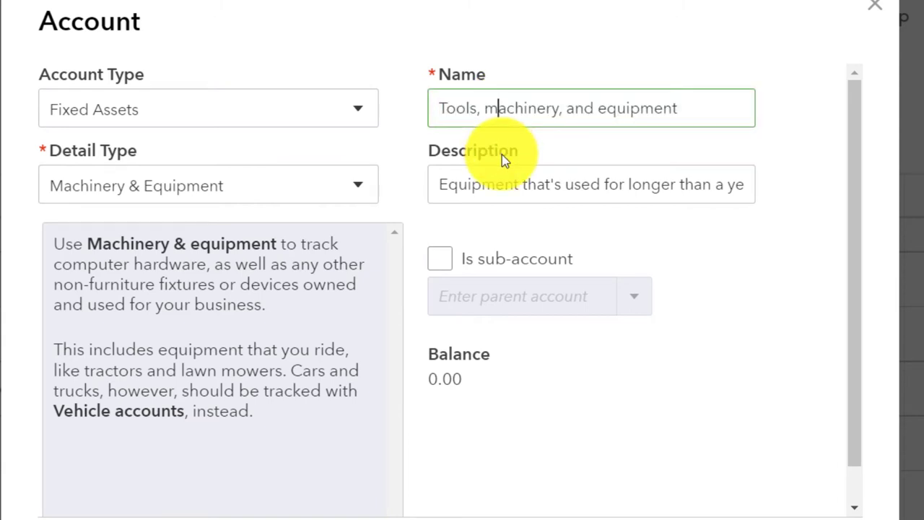
key("BackSpace")
key("BackSpace")
key("BackSpace")
key("BackSpace")
key("BackSpace")
key("BackSpace")
key("BackSpace")
key("BackSpace")
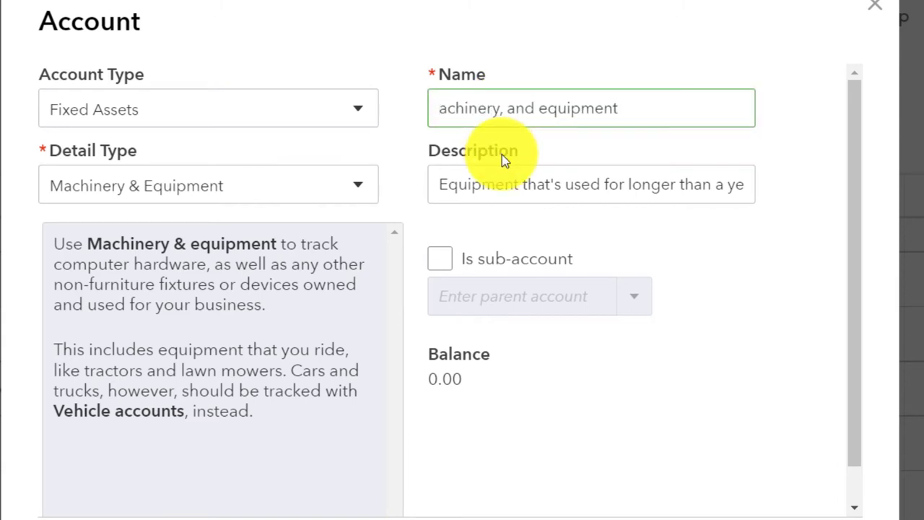
type("M")
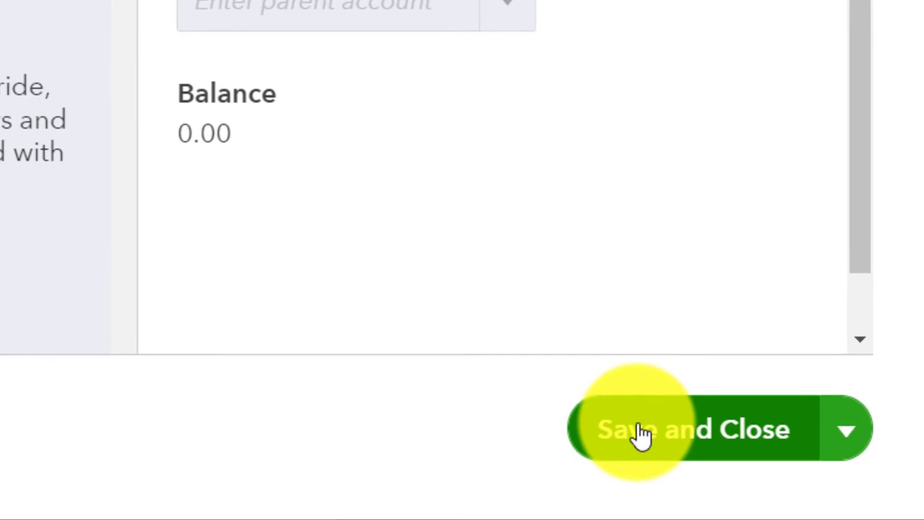
left_click(658, 463)
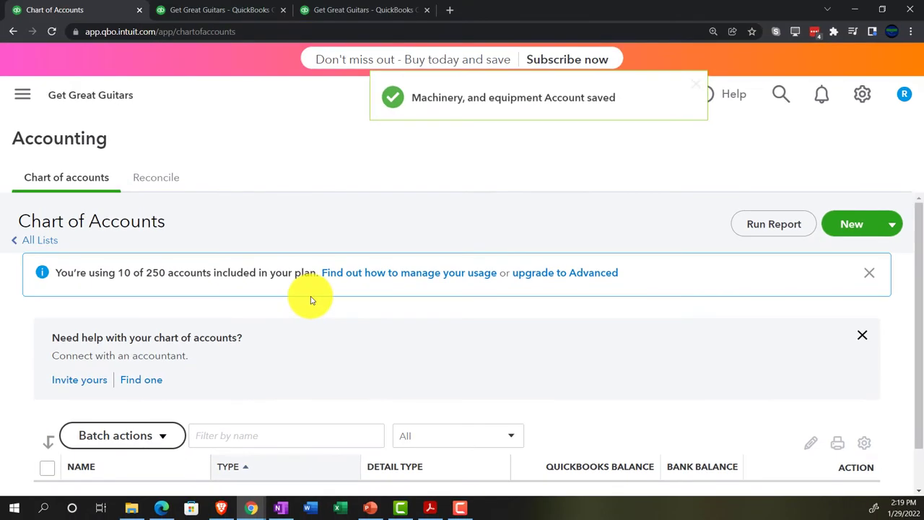
- Scroll the Chart of Accounts to the Long-term office equipment sub-accounts, through 'Machinery, and equipment' at 0.00
scroll(311, 300, "down", 5)
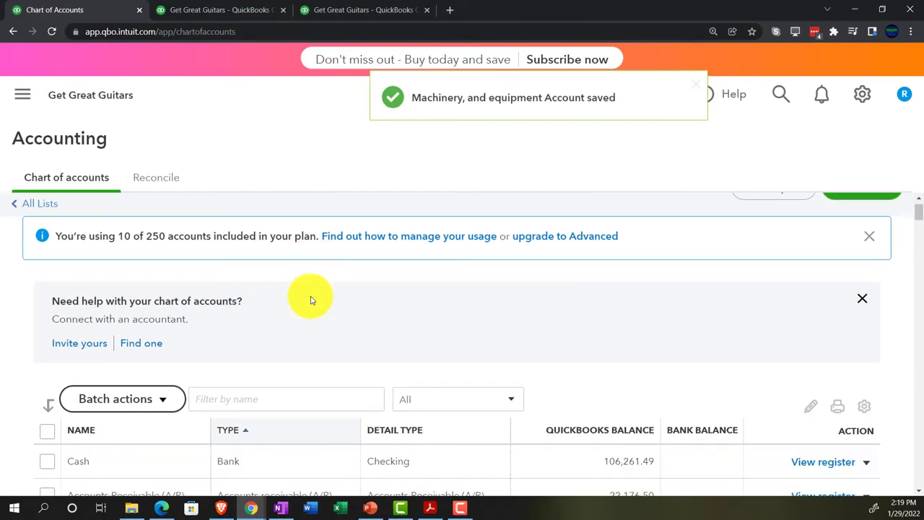
scroll(283, 286, "down", 5)
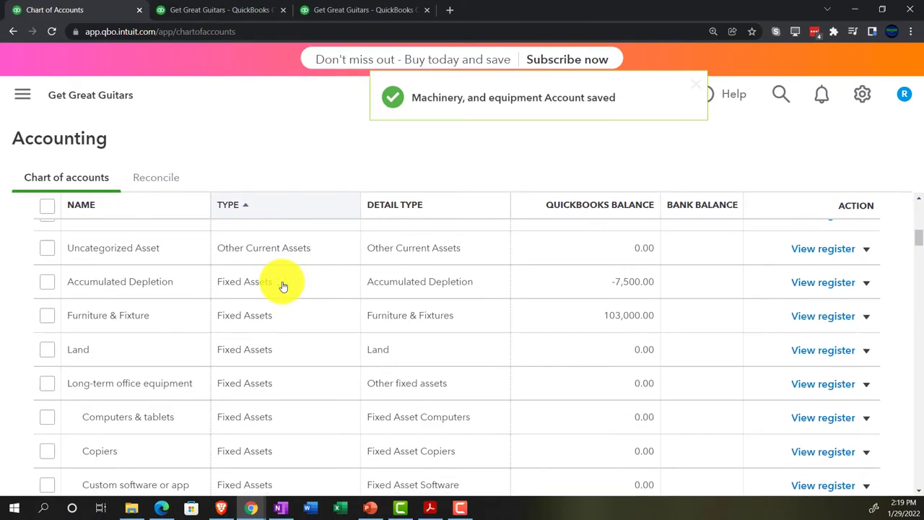
scroll(160, 309, "down", 1)
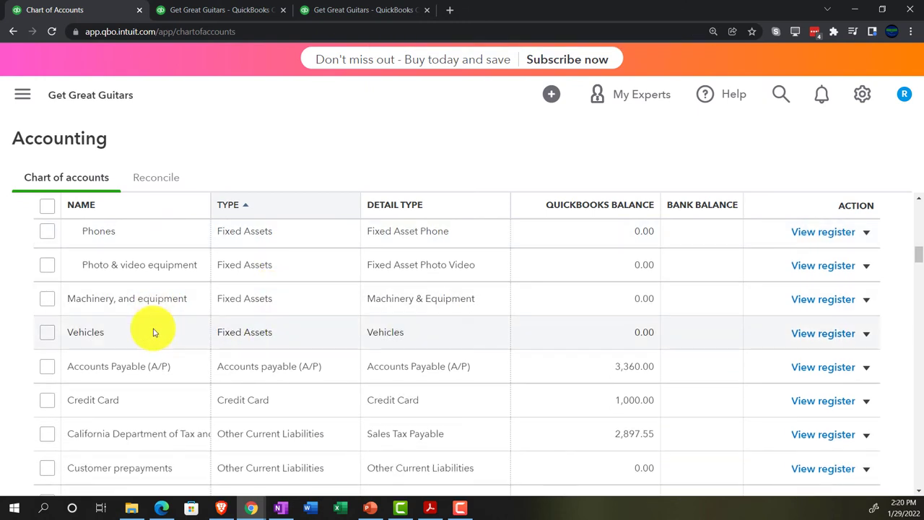
scroll(153, 332, "up", 1)
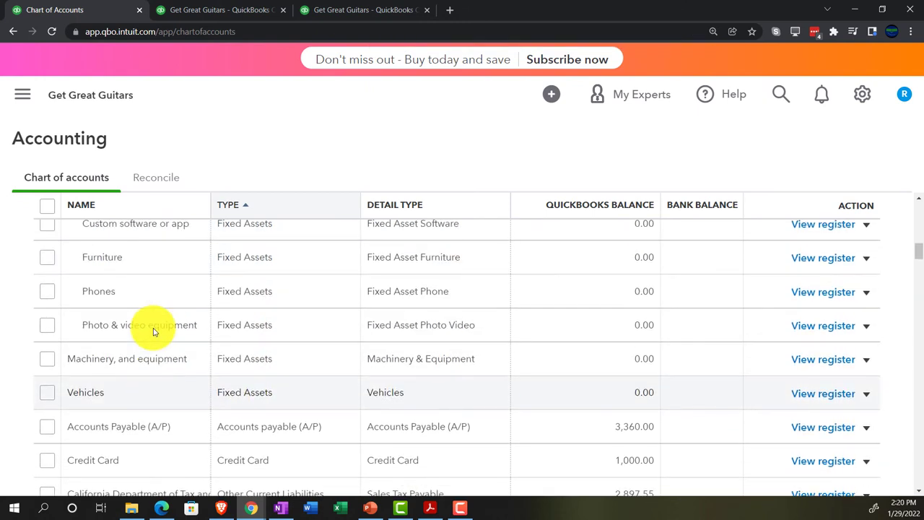
scroll(153, 333, "up", 1)
scroll(153, 332, "down", 1)
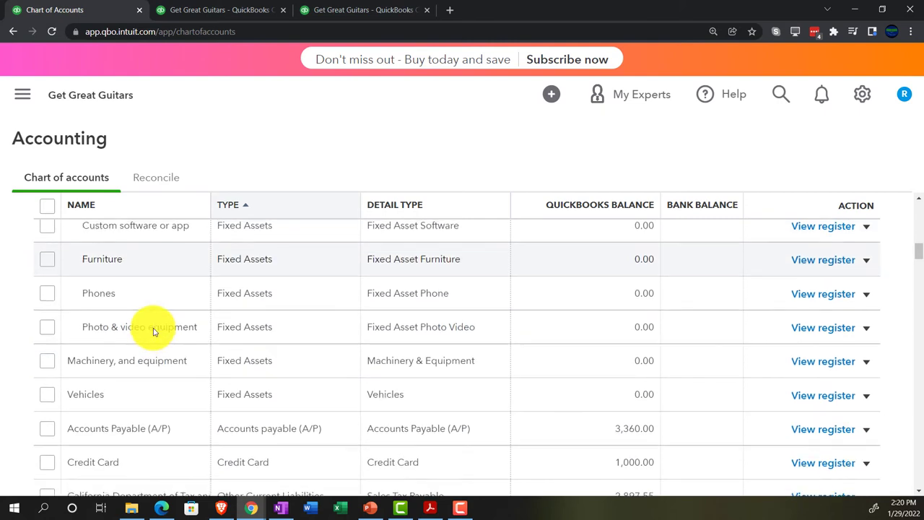
scroll(153, 333, "up", 2)
scroll(153, 332, "up", 2)
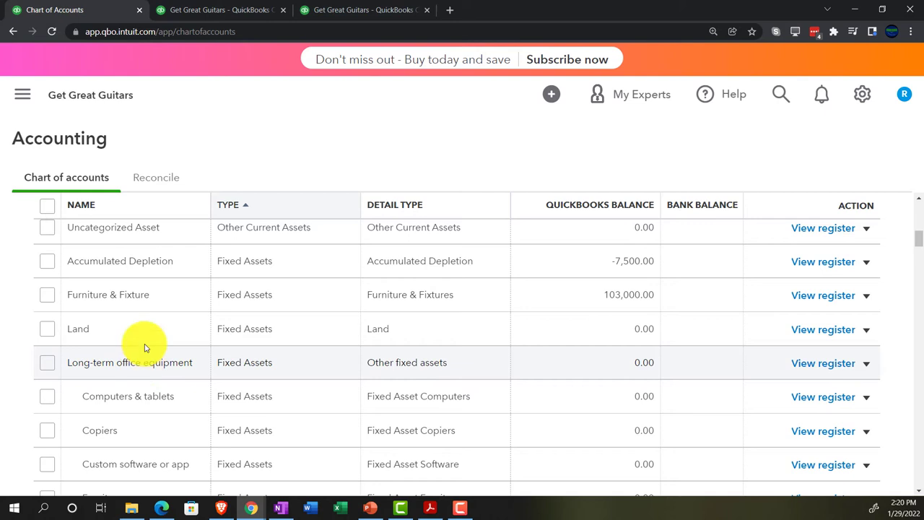
scroll(153, 307, "down", 1)
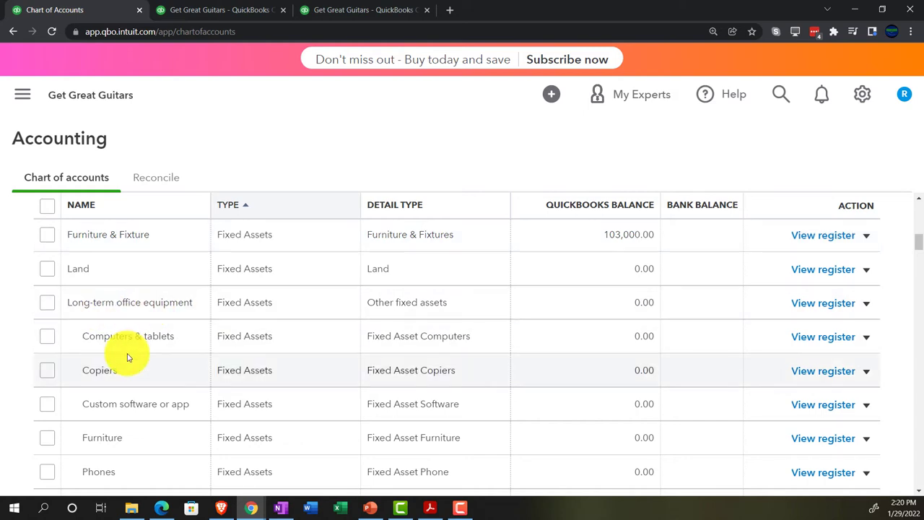
scroll(134, 382, "down", 1)
scroll(127, 414, "down", 1)
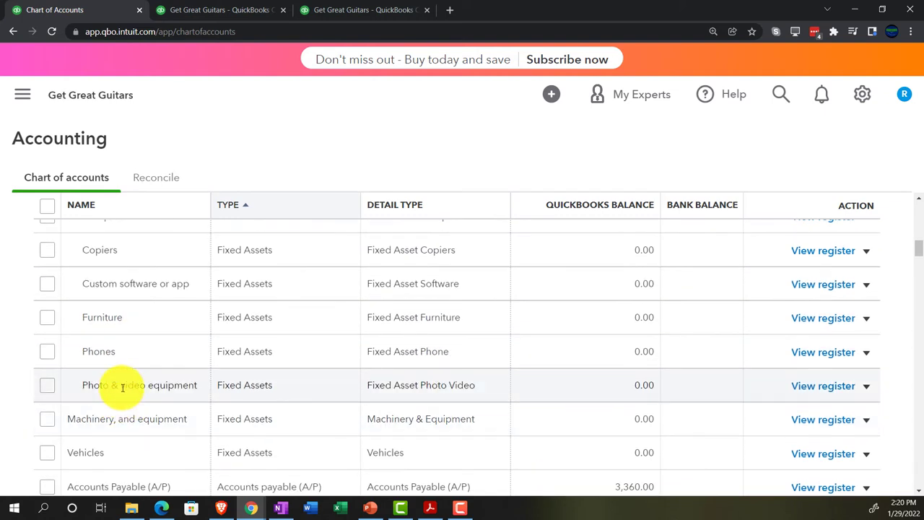
- Make the Photo & video equipment sub-account inactive
left_click(866, 387)
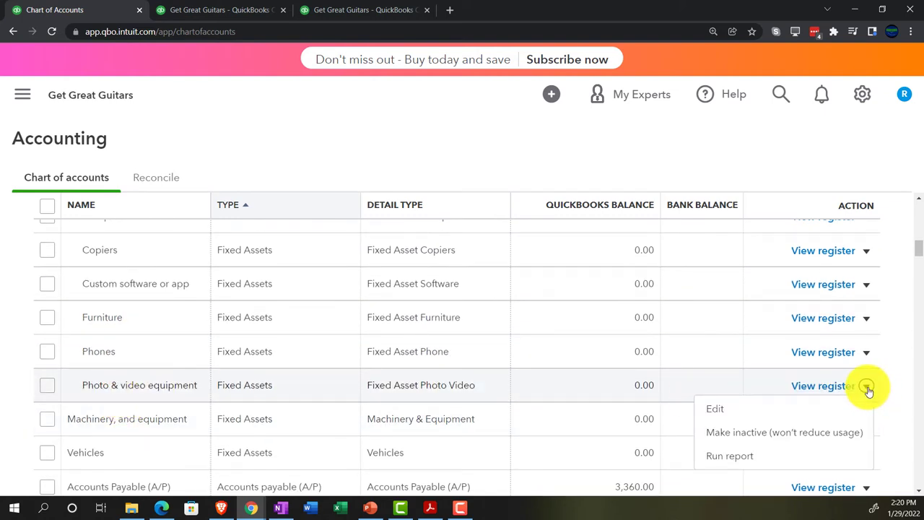
scroll(320, 357, "up", 1)
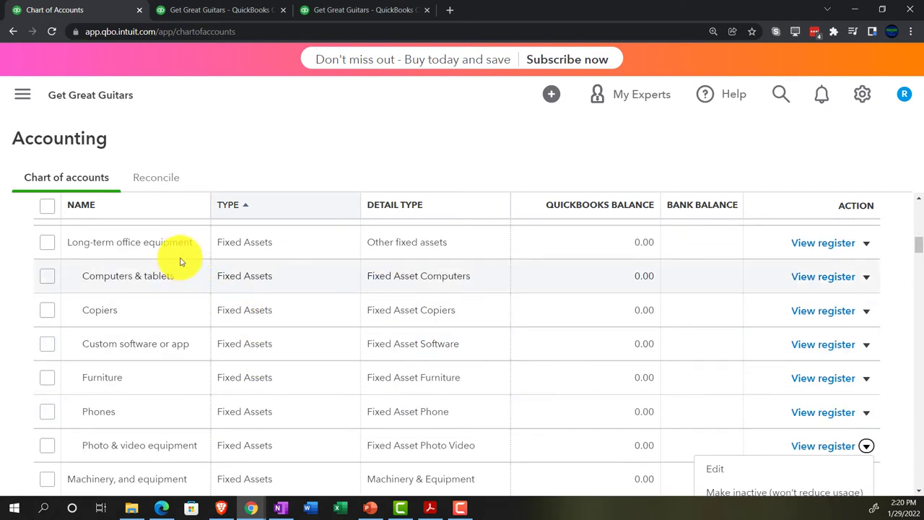
scroll(206, 355, "down", 1)
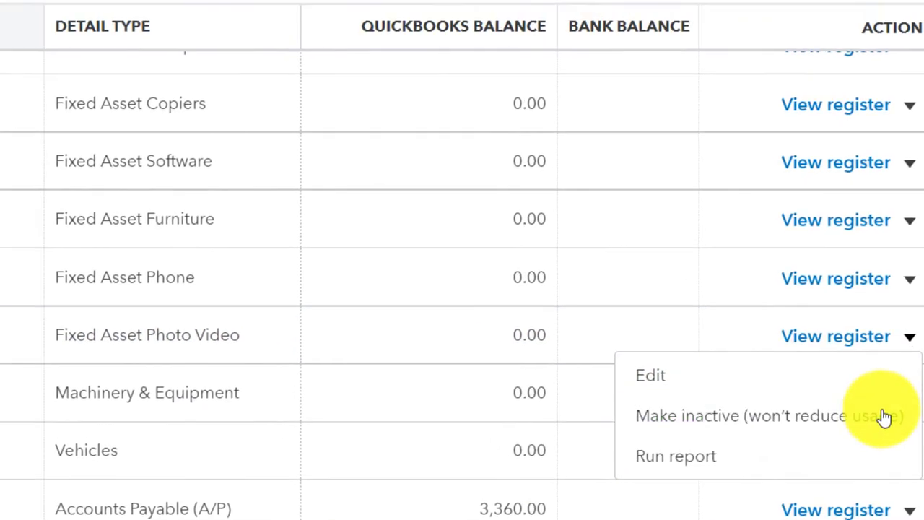
left_click(794, 370)
left_click(564, 338)
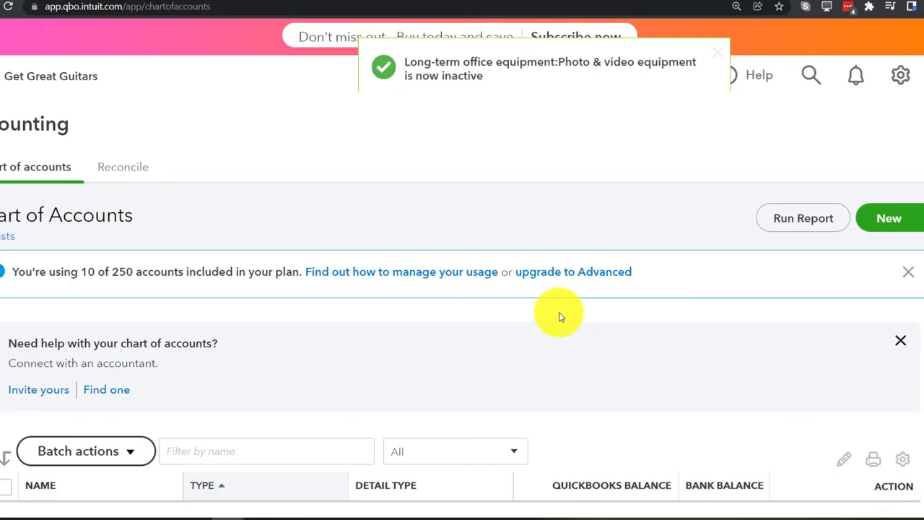
- Make the Phones sub-account inactive
scroll(524, 366, "down", 5)
scroll(479, 341, "down", 10)
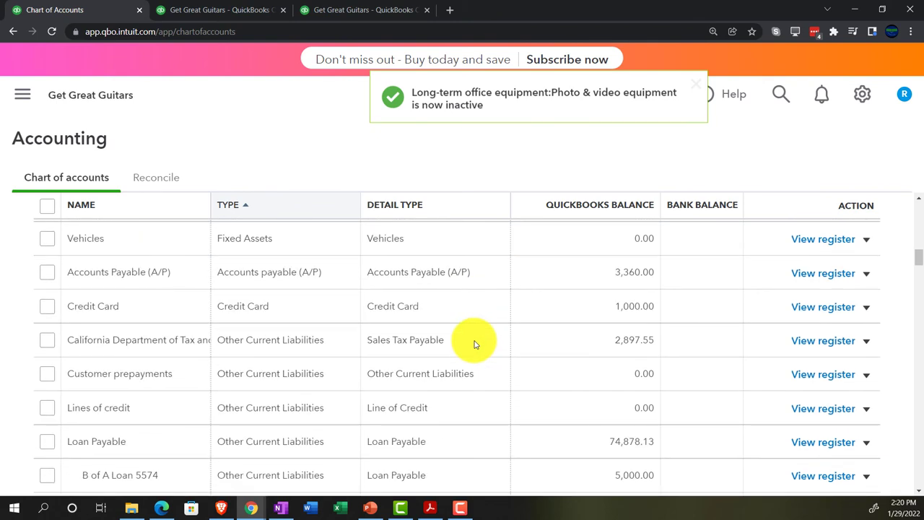
scroll(348, 351, "down", 4)
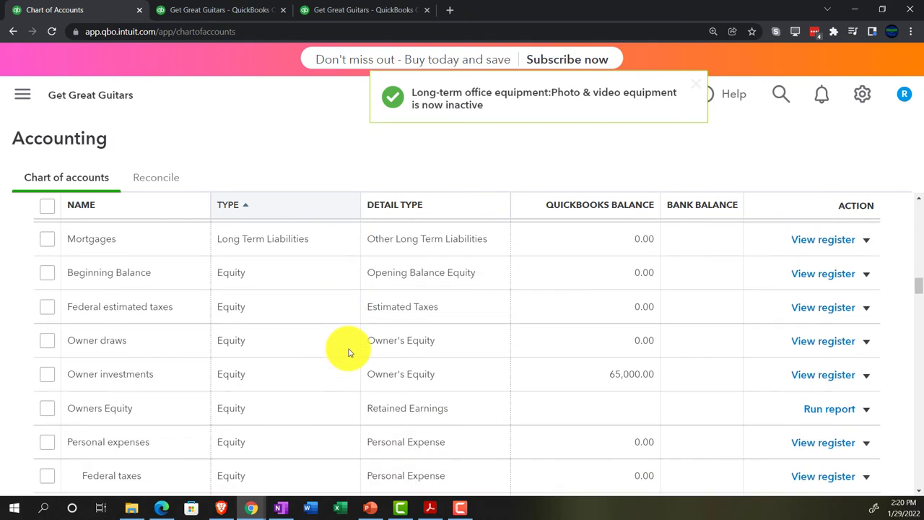
scroll(348, 350, "up", 4)
scroll(348, 350, "up", 7)
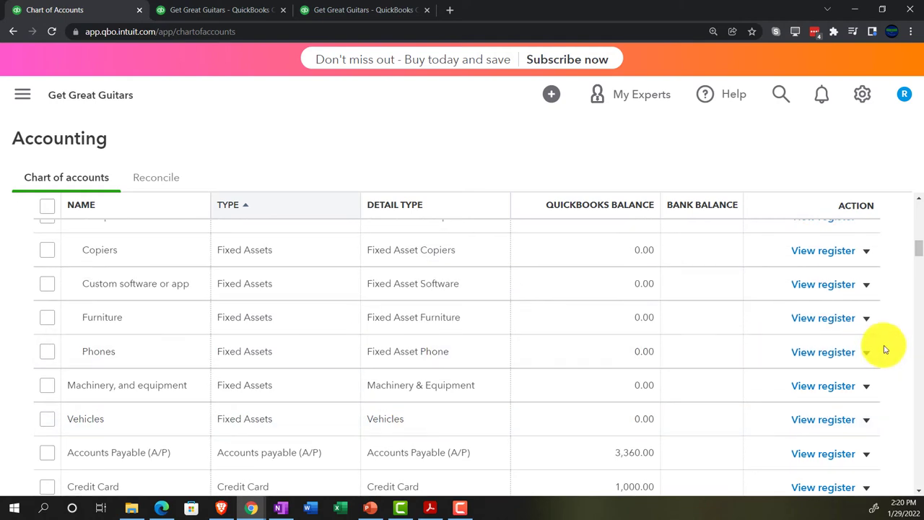
scroll(728, 371, "up", 1)
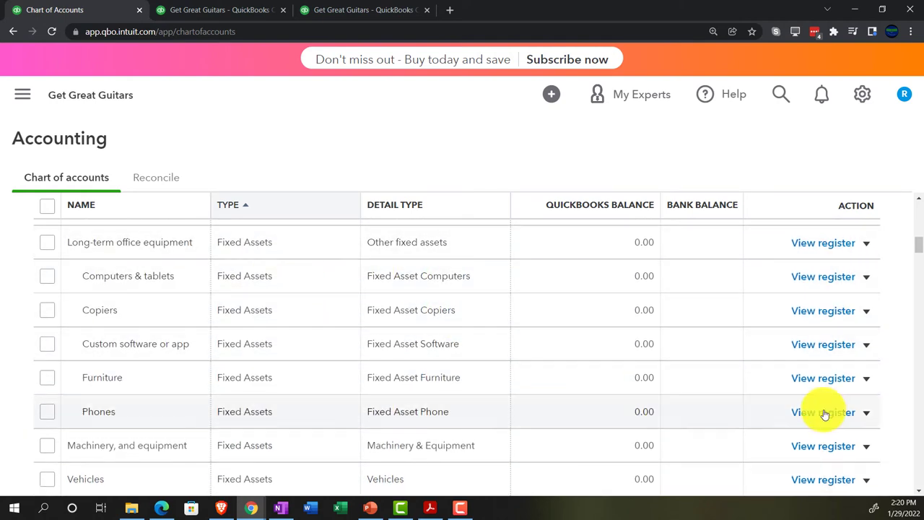
left_click(866, 410)
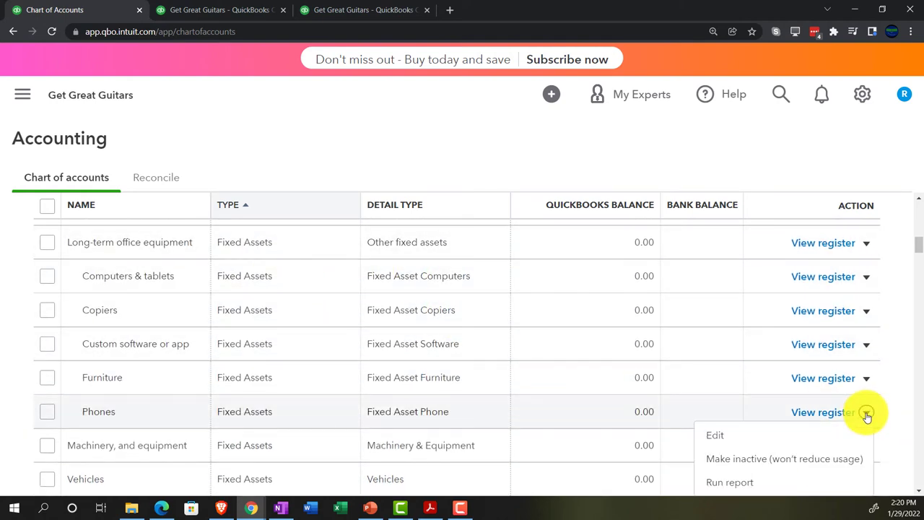
left_click(758, 460)
left_click(552, 311)
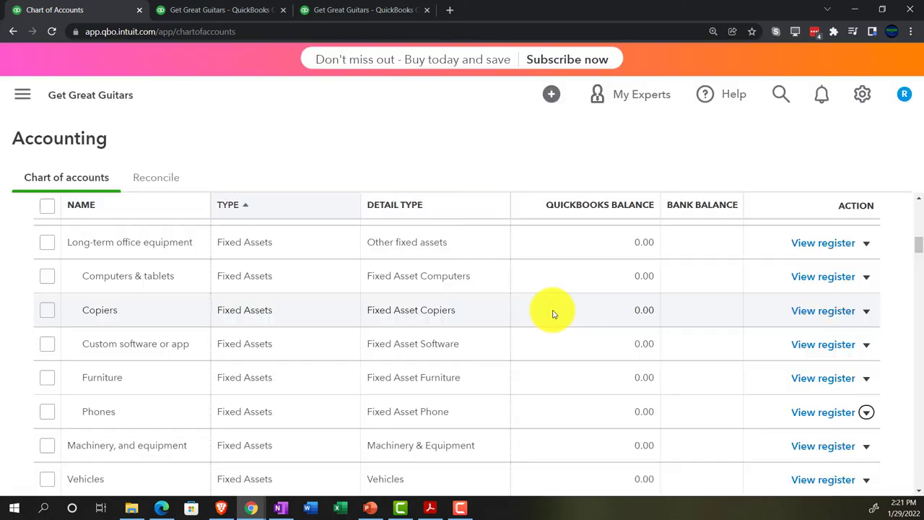
scroll(363, 329, "down", 10)
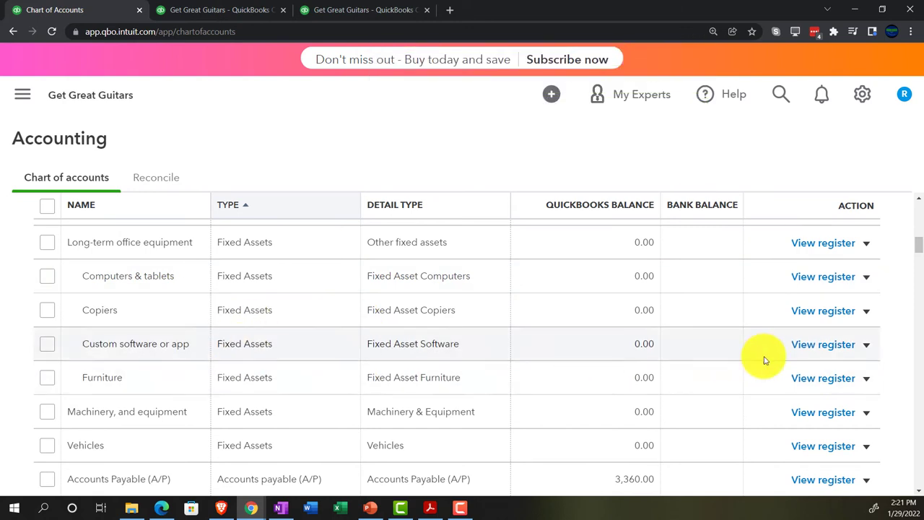
- Make the Furniture sub-account inactive
left_click(867, 378)
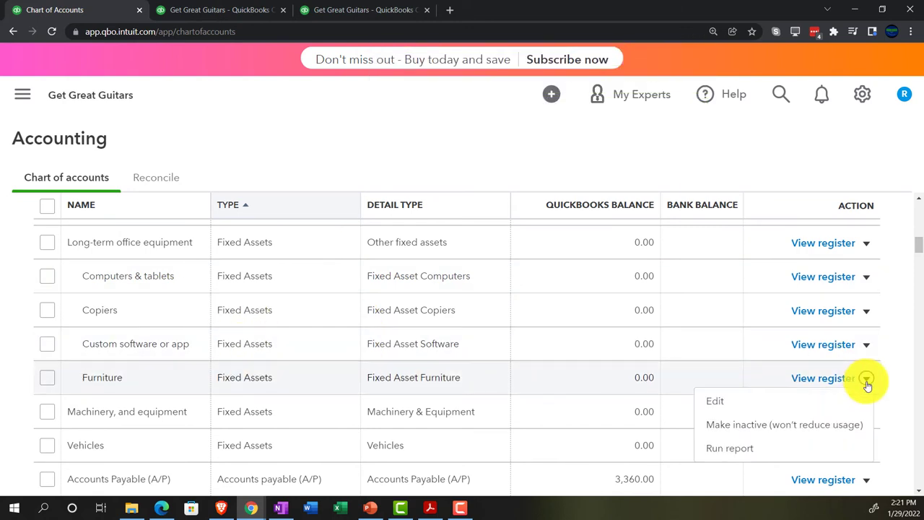
left_click(761, 430)
left_click(543, 310)
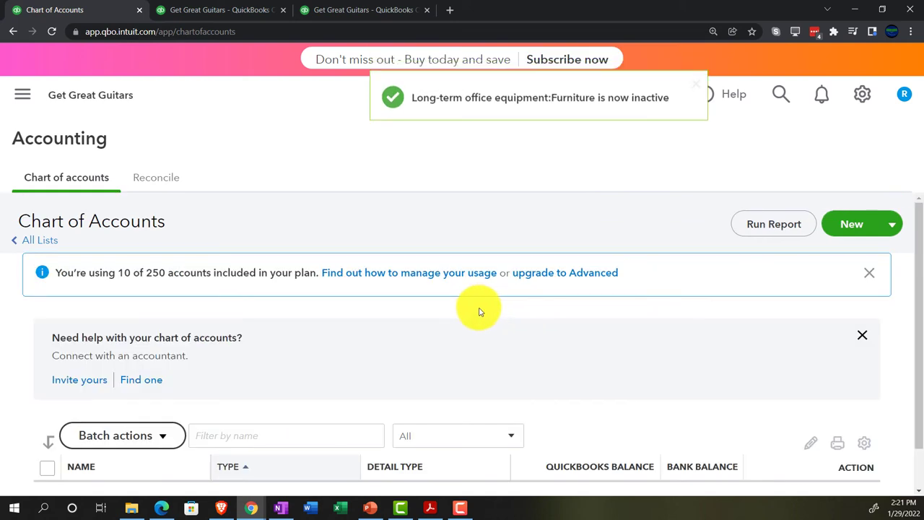
scroll(523, 317, "down", 6)
scroll(480, 316, "down", 3)
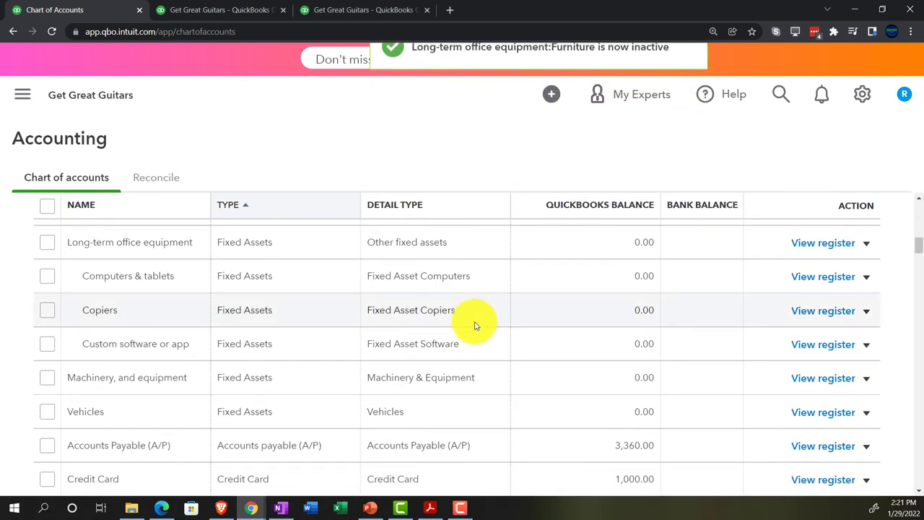
scroll(478, 322, "down", 2)
scroll(475, 325, "up", 3)
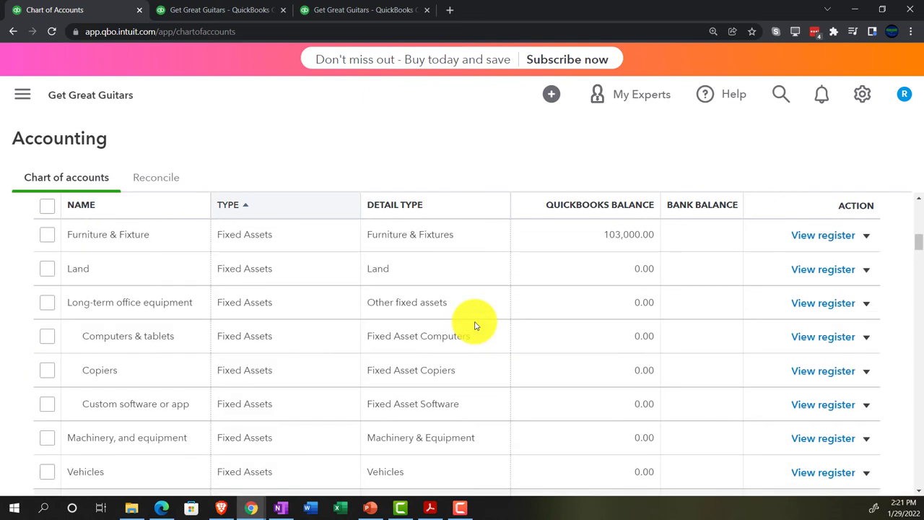
scroll(475, 325, "up", 2)
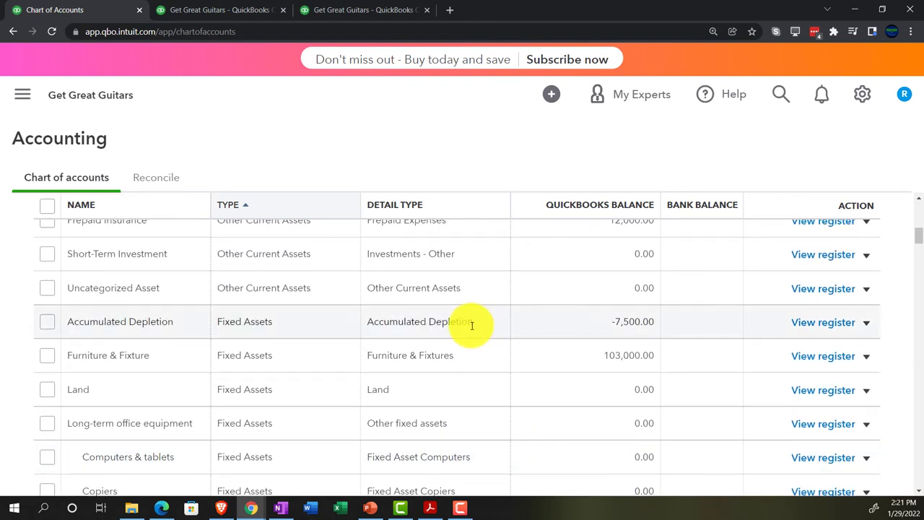
scroll(476, 325, "up", 1)
scroll(473, 326, "down", 1)
scroll(471, 326, "down", 3)
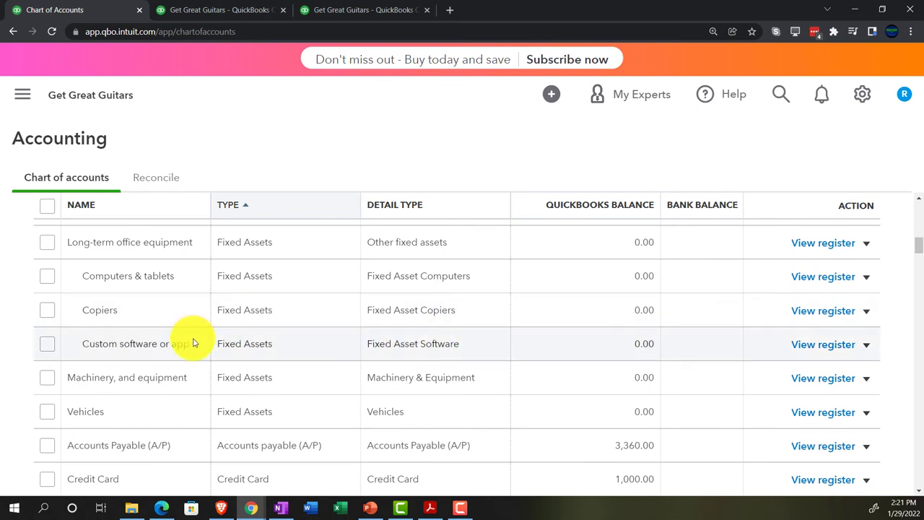
- Make the Custom software or app and Copiers sub-accounts inactive
left_click(869, 346)
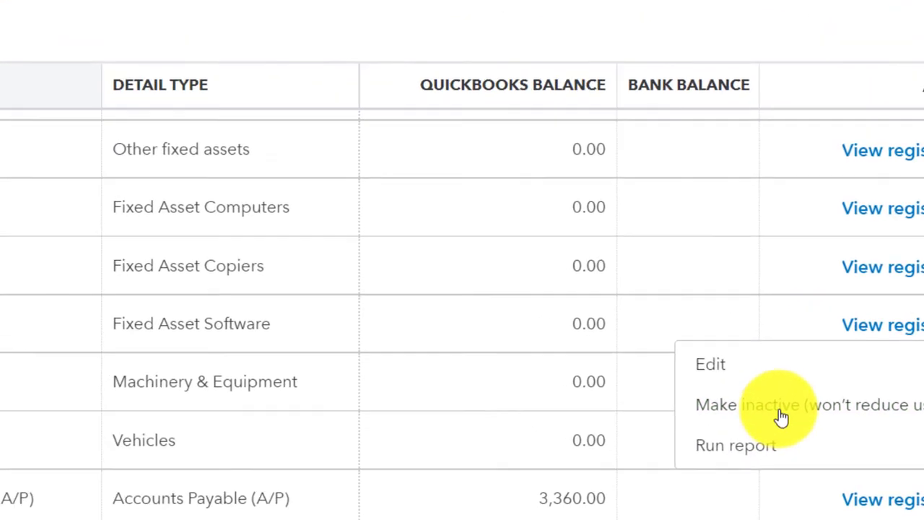
left_click(781, 417)
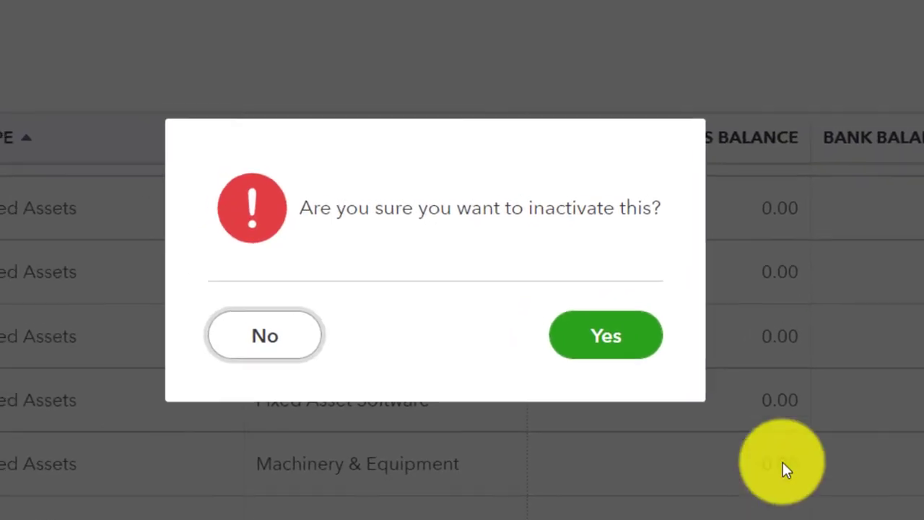
left_click(522, 228)
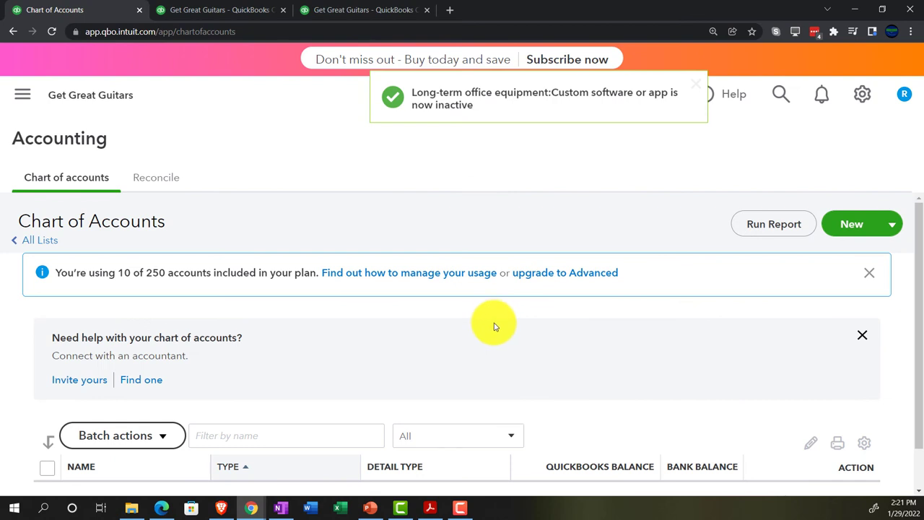
scroll(494, 326, "down", 7)
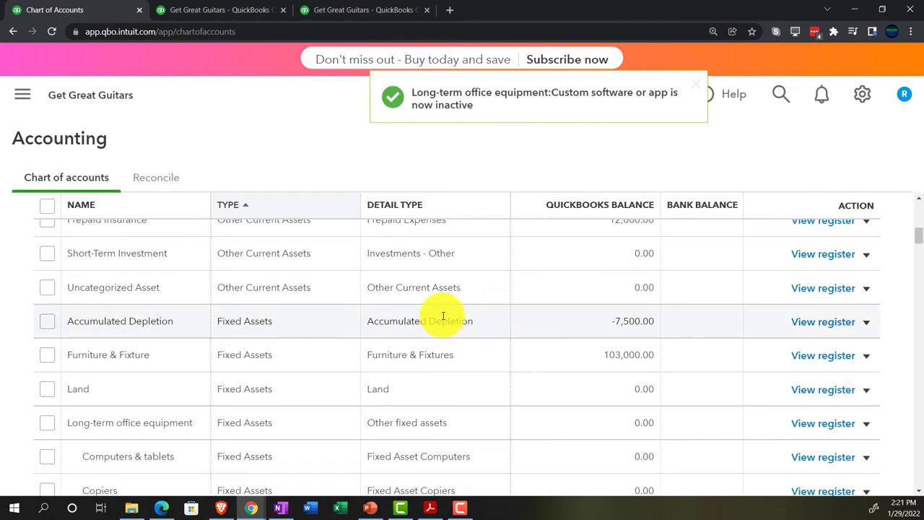
scroll(444, 316, "down", 3)
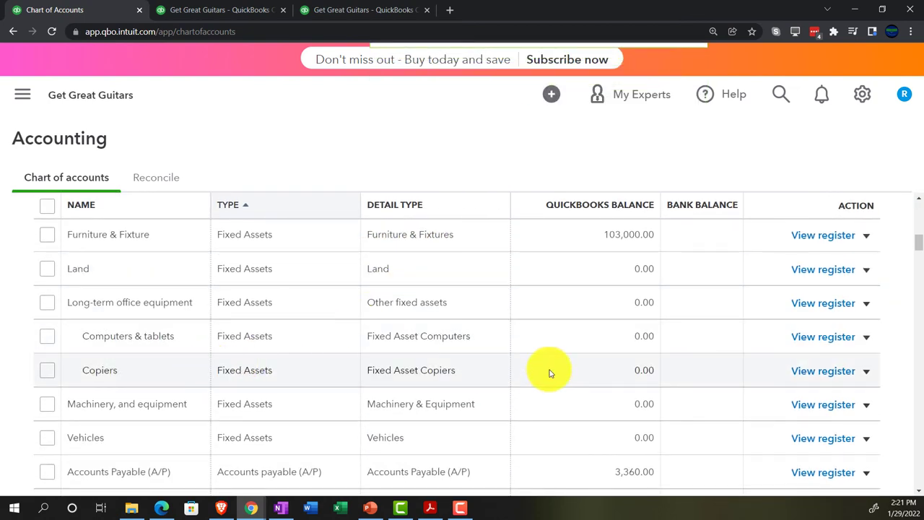
left_click(866, 370)
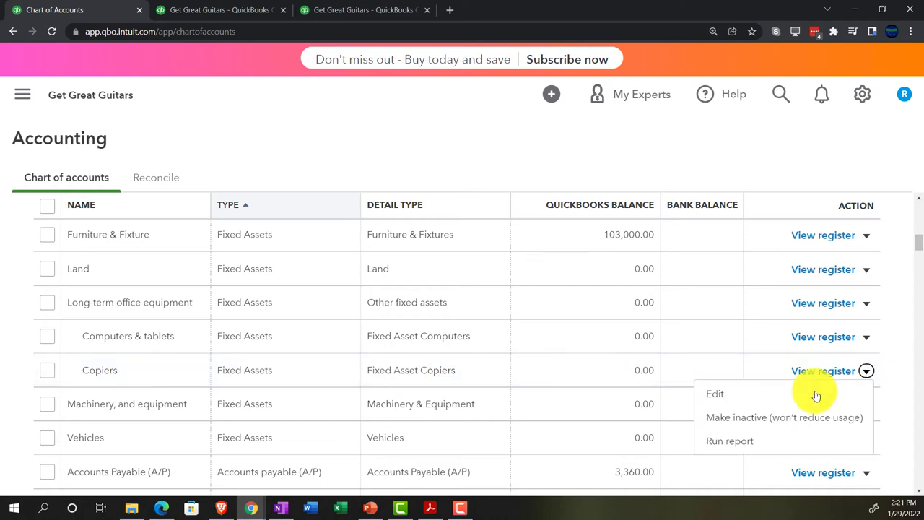
left_click(785, 417)
left_click(572, 319)
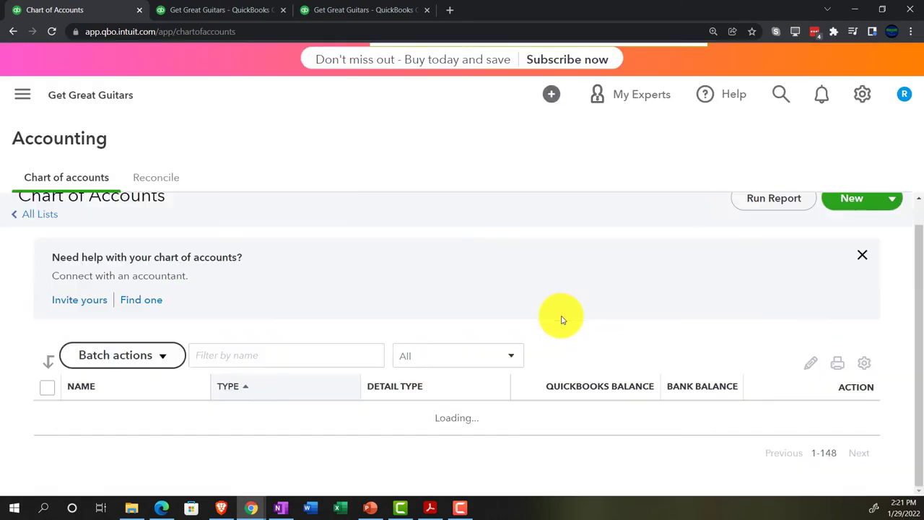
scroll(477, 326, "down", 10)
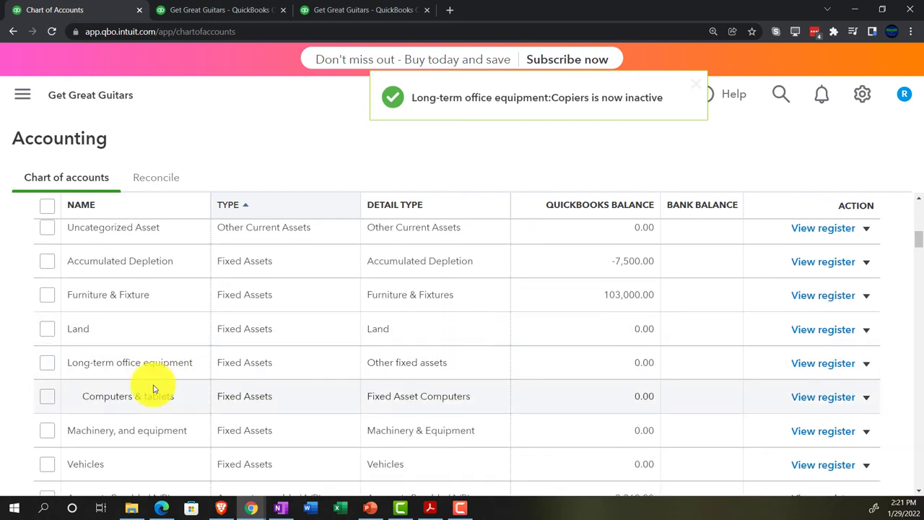
- Make the Computers & tablets sub-account inactive
left_click(867, 397)
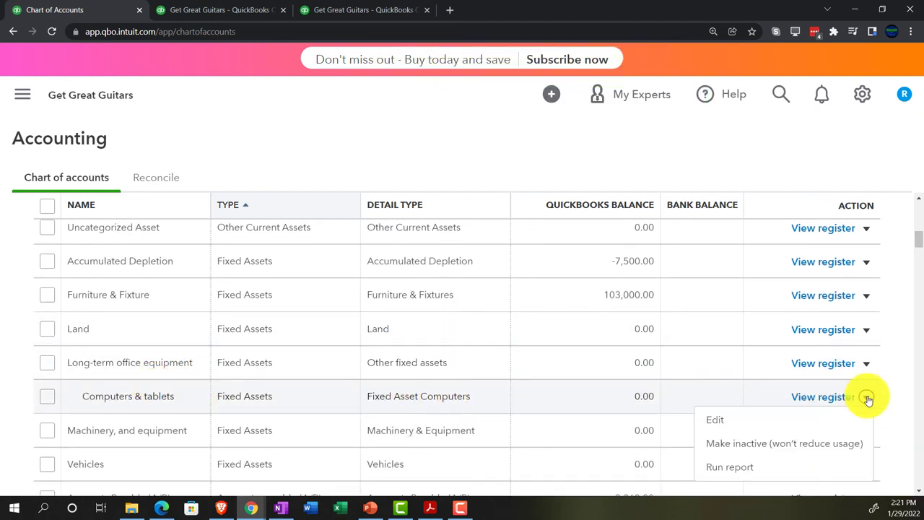
left_click(808, 442)
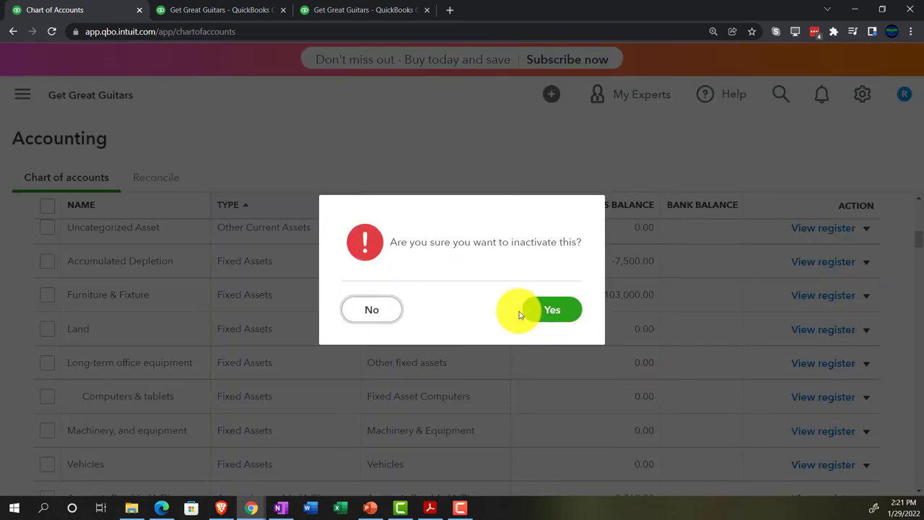
left_click(540, 312)
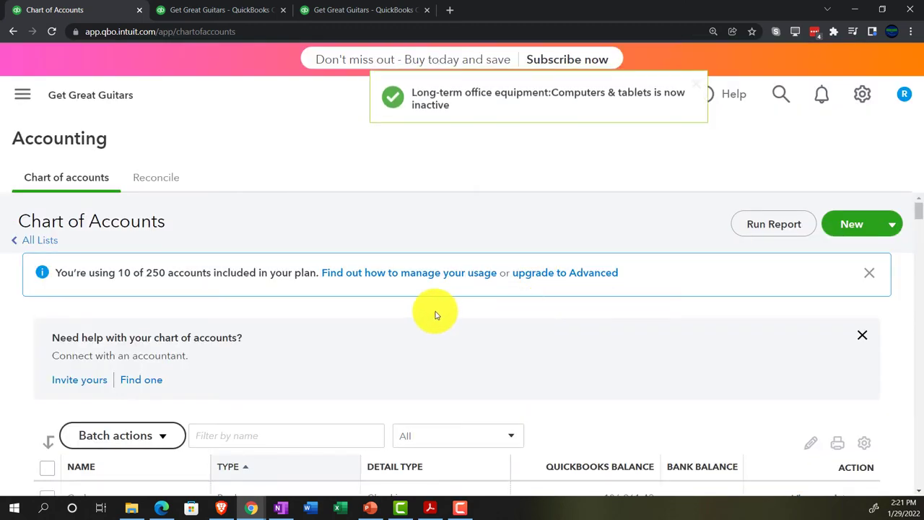
scroll(437, 310, "down", 4)
scroll(435, 315, "down", 5)
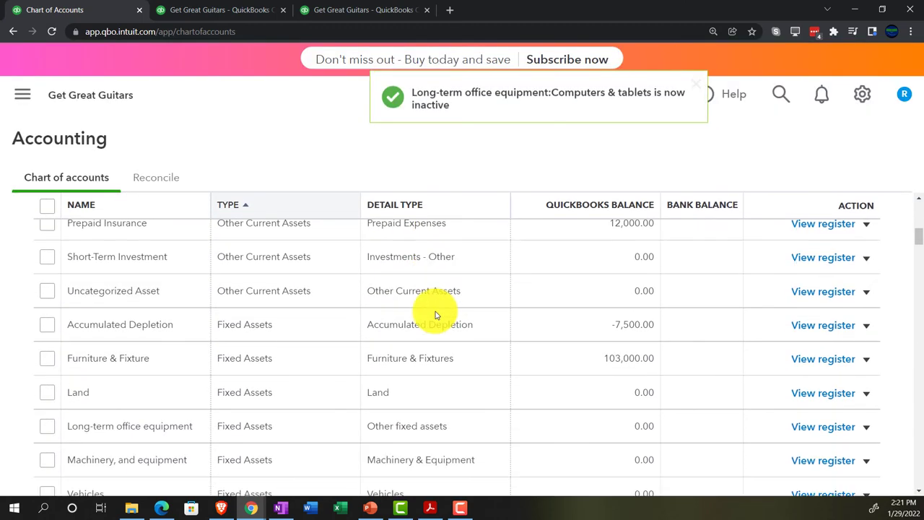
scroll(435, 315, "down", 2)
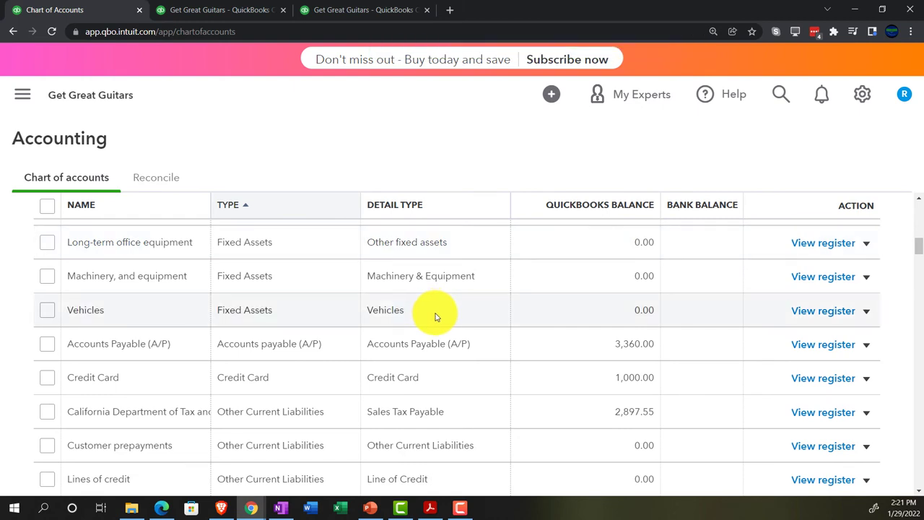
scroll(428, 291, "up", 2)
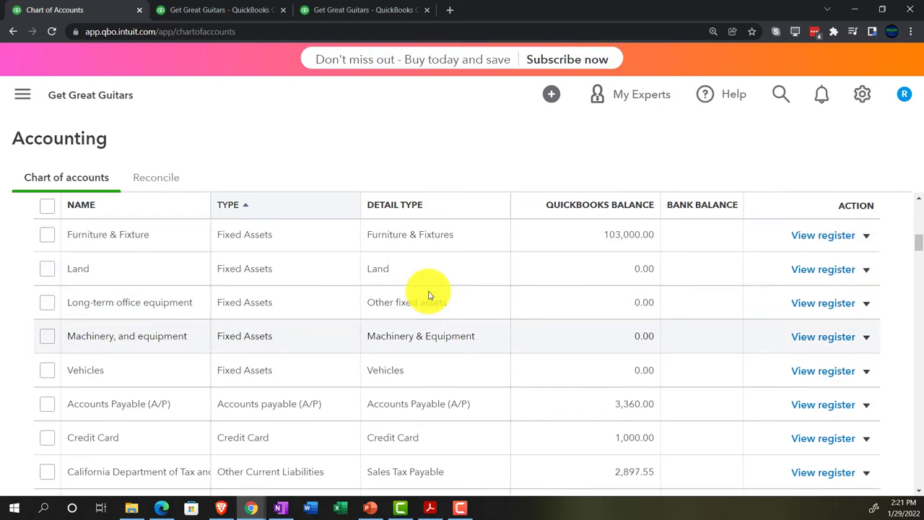
scroll(428, 295, "down", 1)
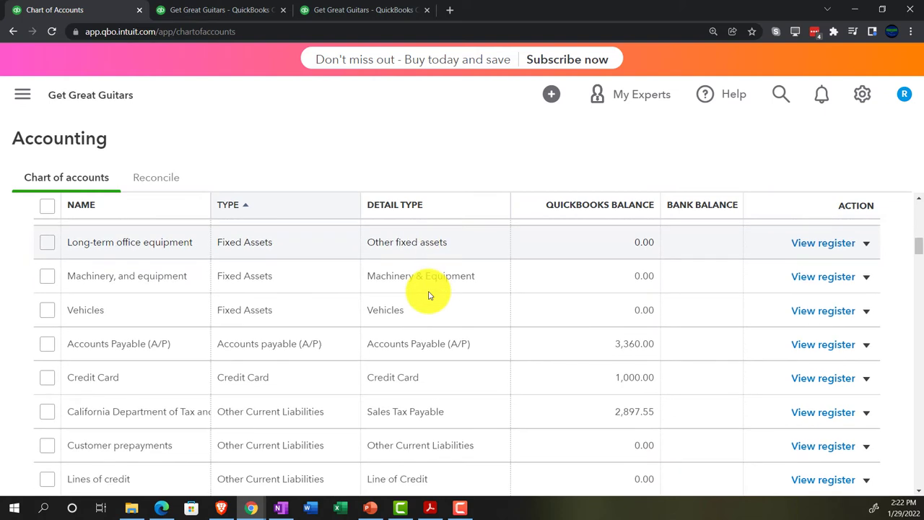
scroll(428, 295, "up", 2)
scroll(428, 294, "up", 1)
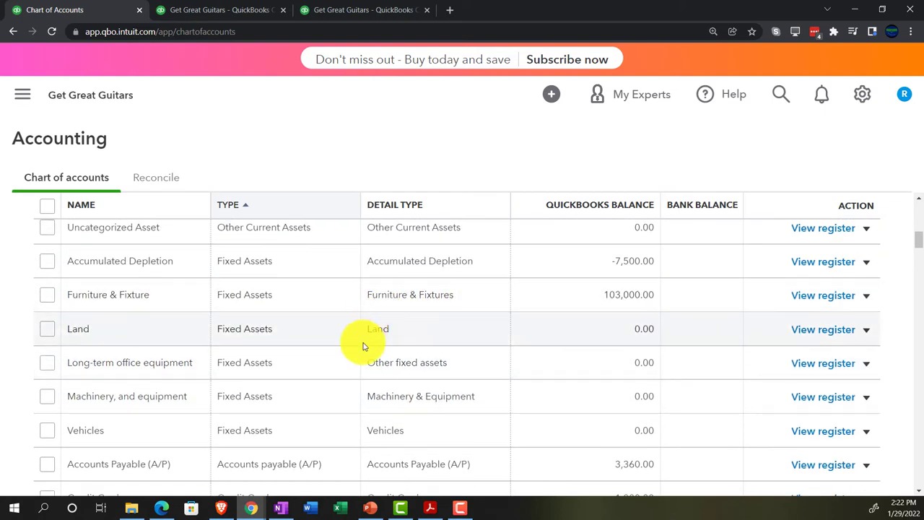
- Make the Long-term office equipment parent account inactive
left_click(866, 363)
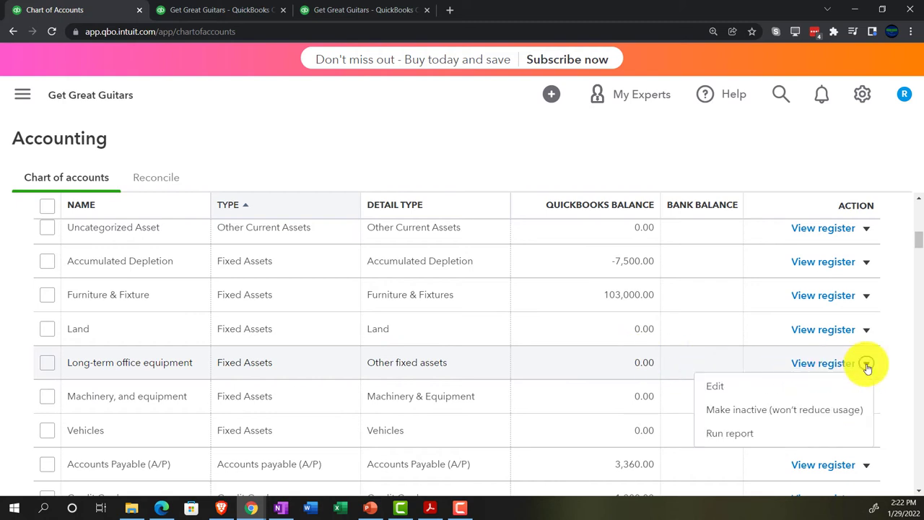
left_click(759, 409)
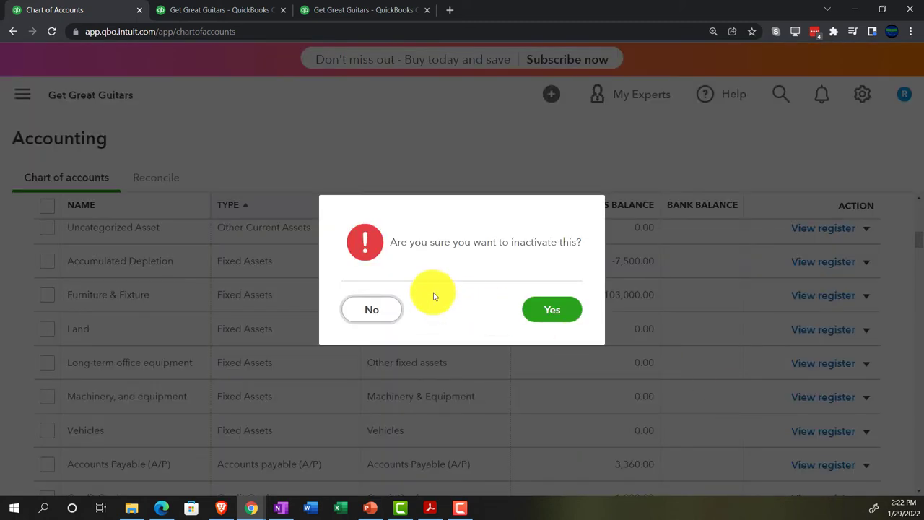
left_click(546, 310)
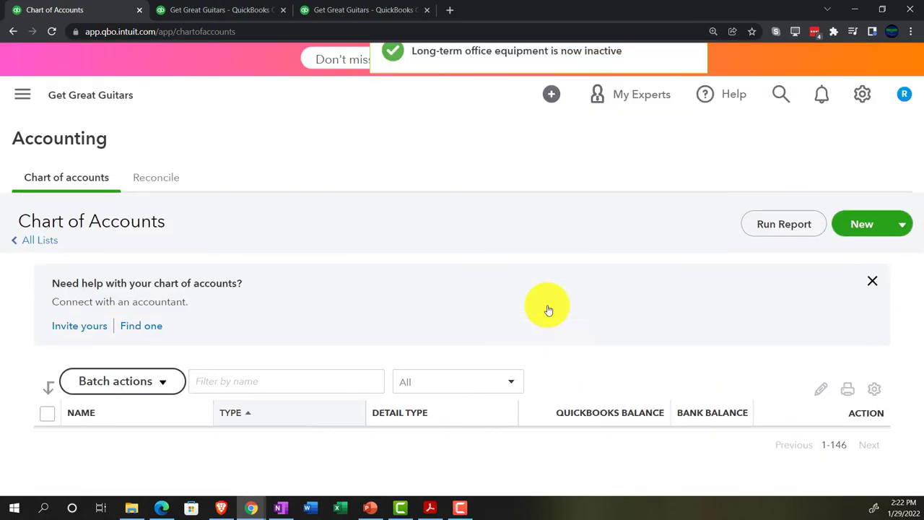
scroll(442, 316, "down", 4)
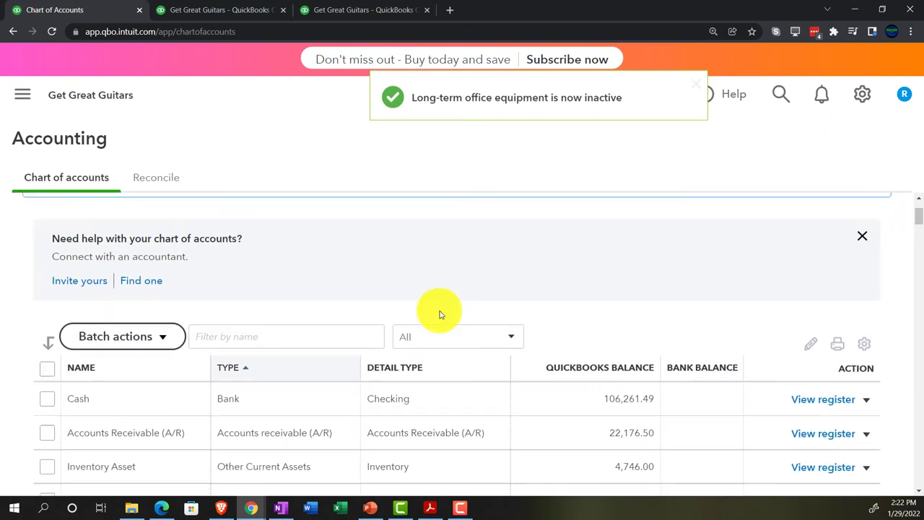
scroll(439, 310, "down", 3)
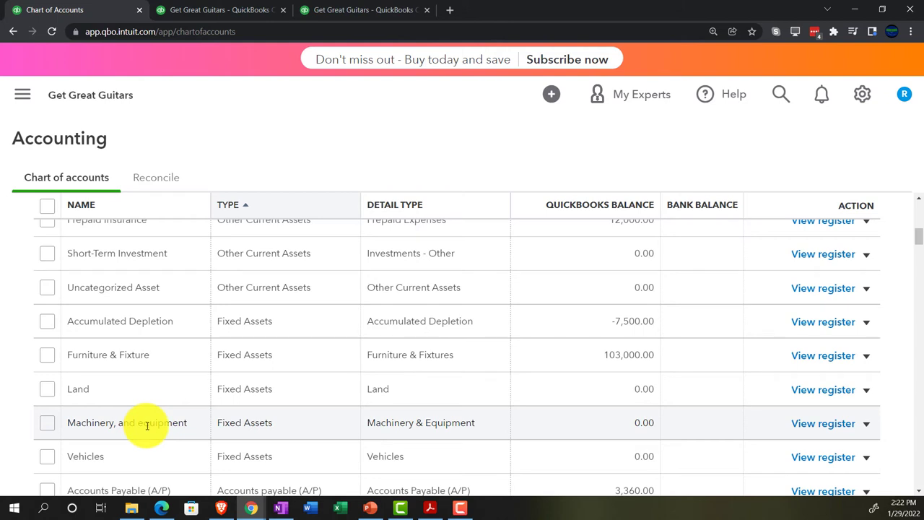
scroll(146, 425, "down", 1)
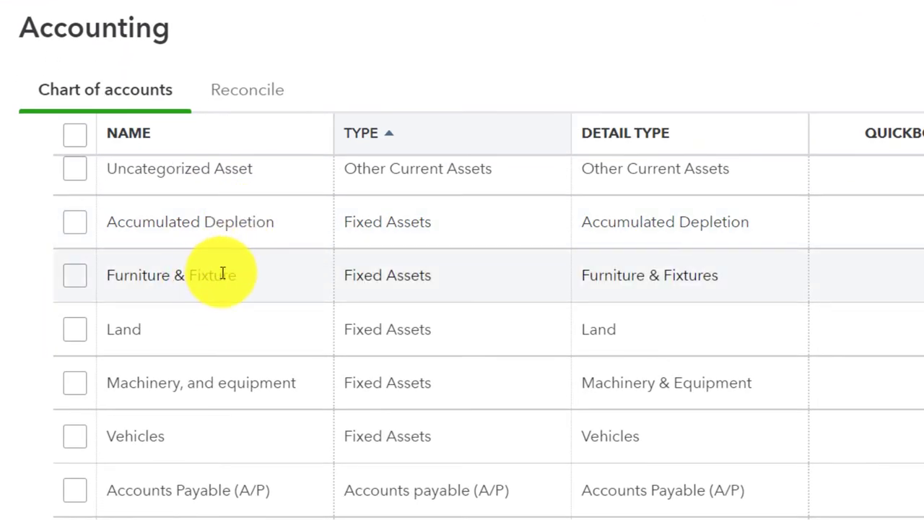
left_click(506, 498)
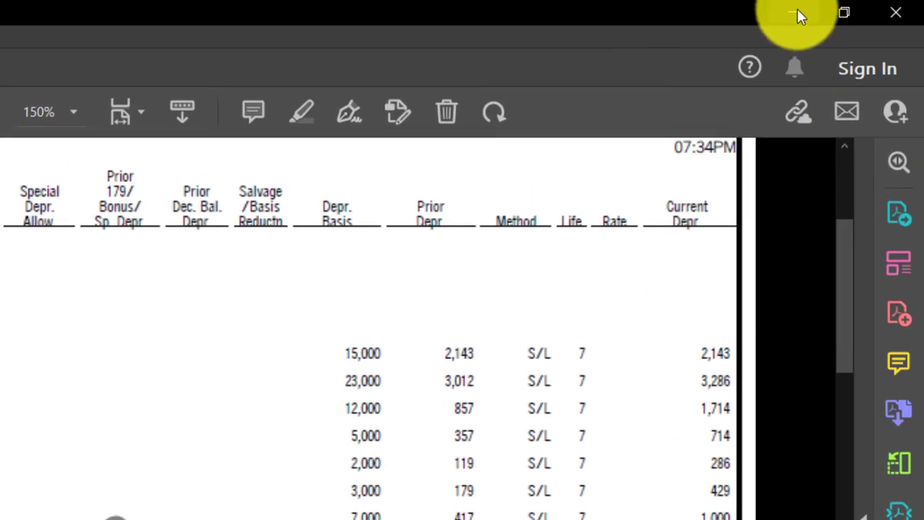
left_click(797, 14)
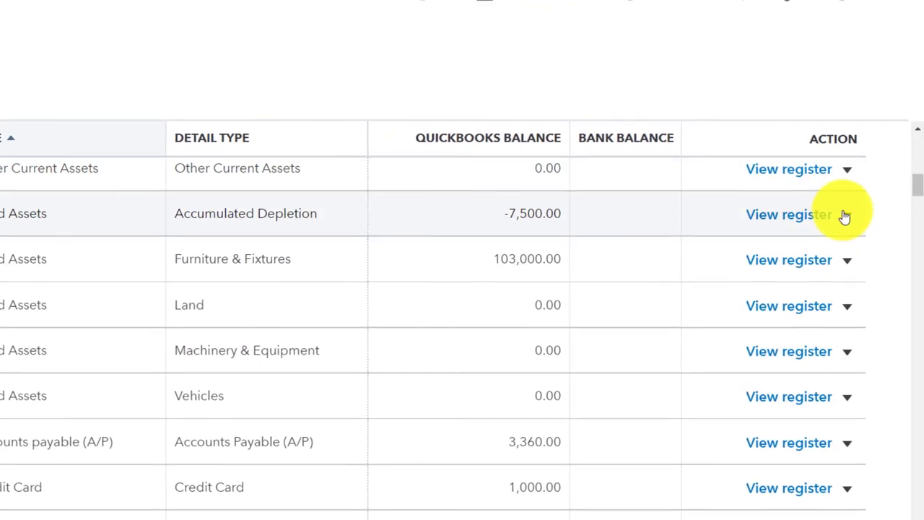
- Edit Accumulated Depletion: detail type Accumulated Depreciation, name changed to Acc Derpe
left_click(846, 215)
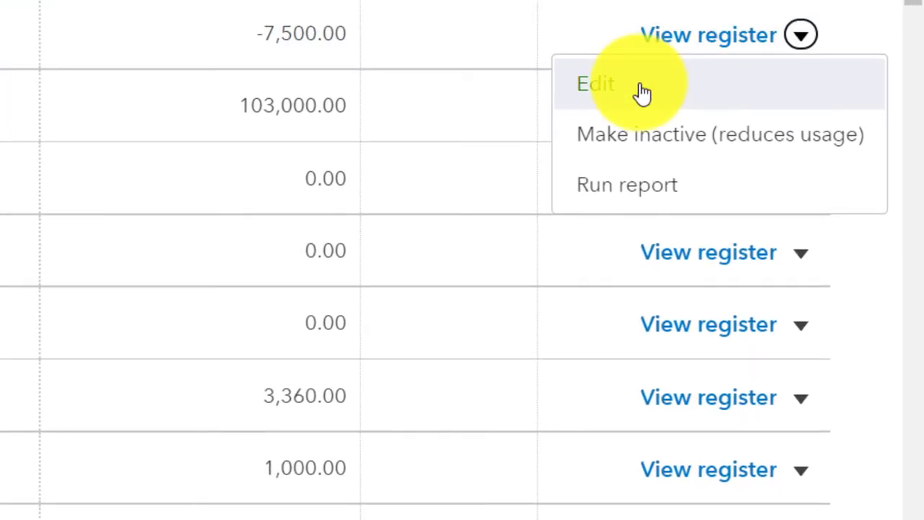
left_click(748, 253)
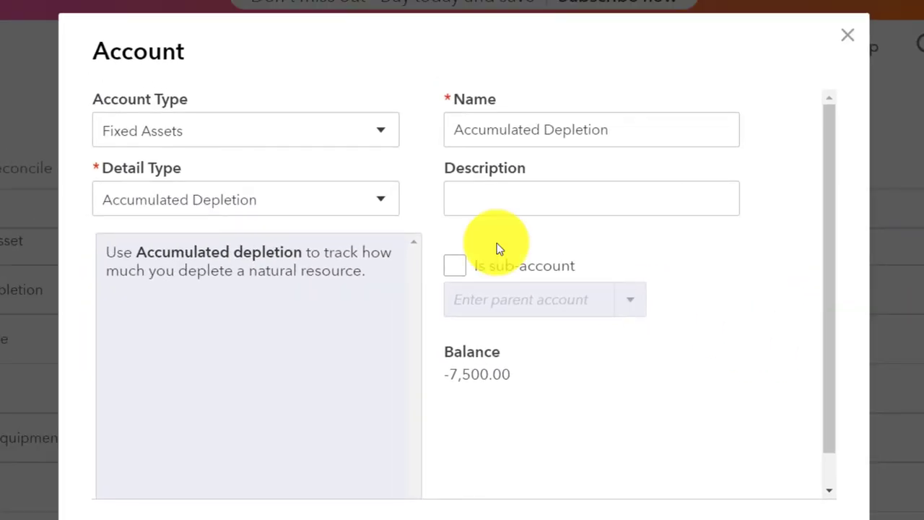
triple_click(630, 126)
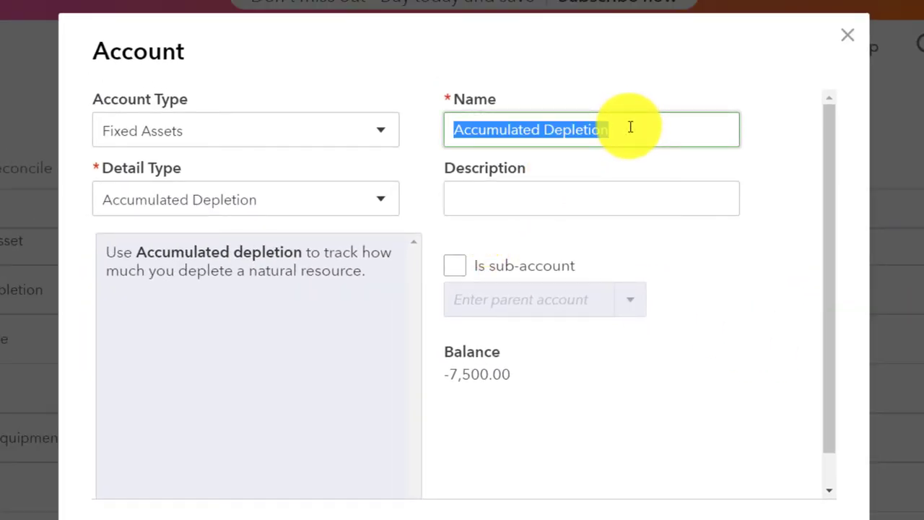
left_click(630, 126)
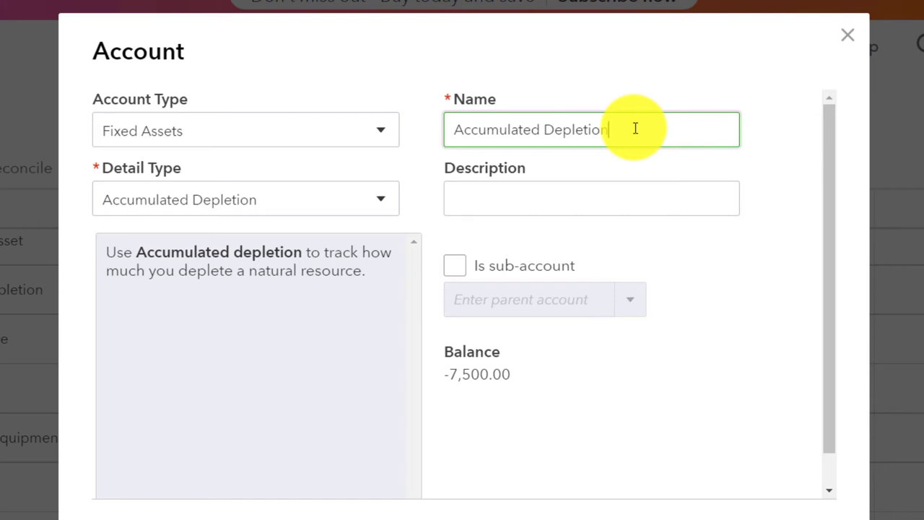
left_click(385, 206)
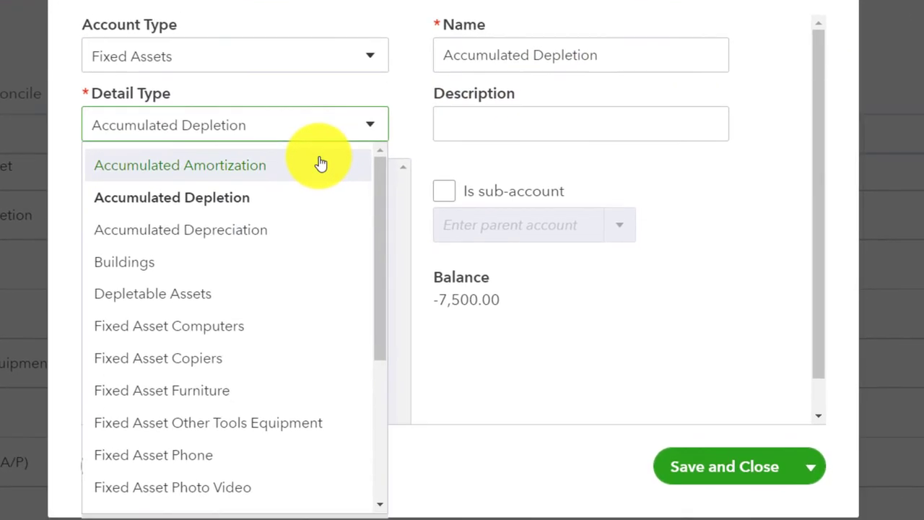
left_click(292, 235)
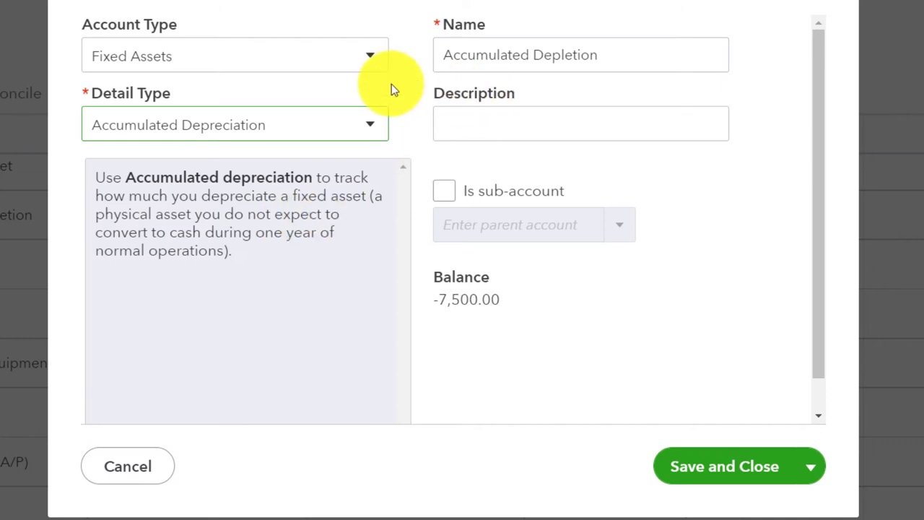
triple_click(614, 52)
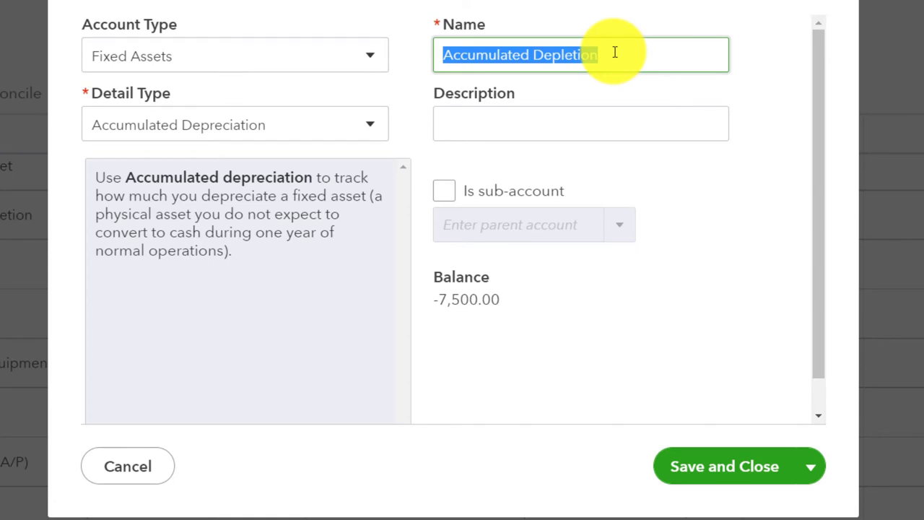
left_click(615, 52)
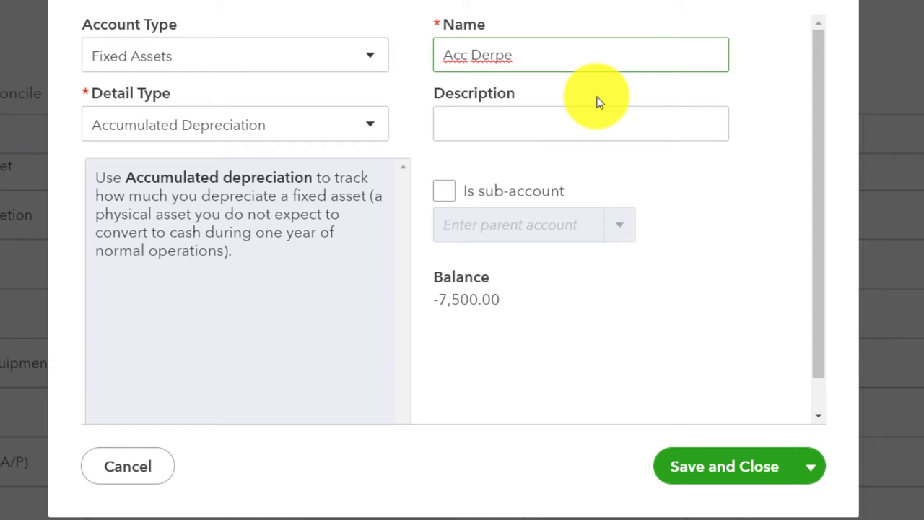
- Make it a Furniture & Fixture sub-account named 'Acc Derpe - Furniture & Fixture', fixing the spelling
left_click(445, 192)
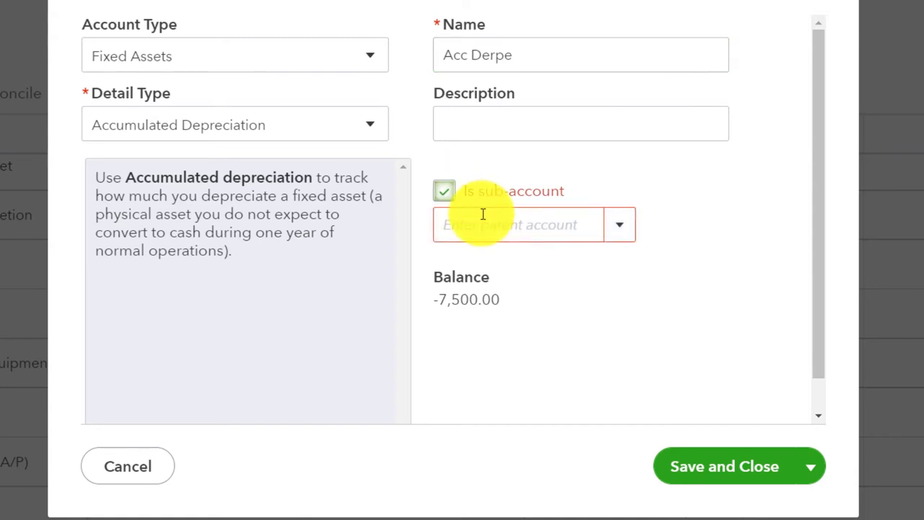
type("Furniture & Fixture")
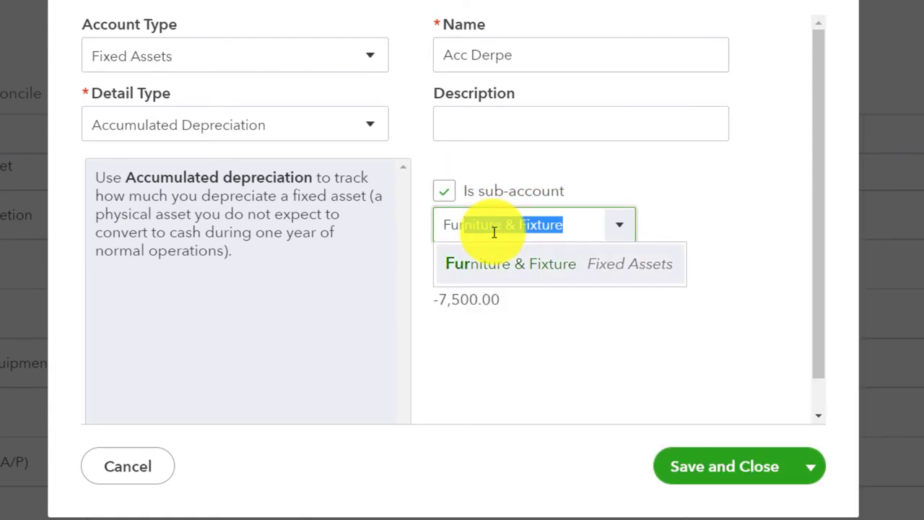
key("Tab")
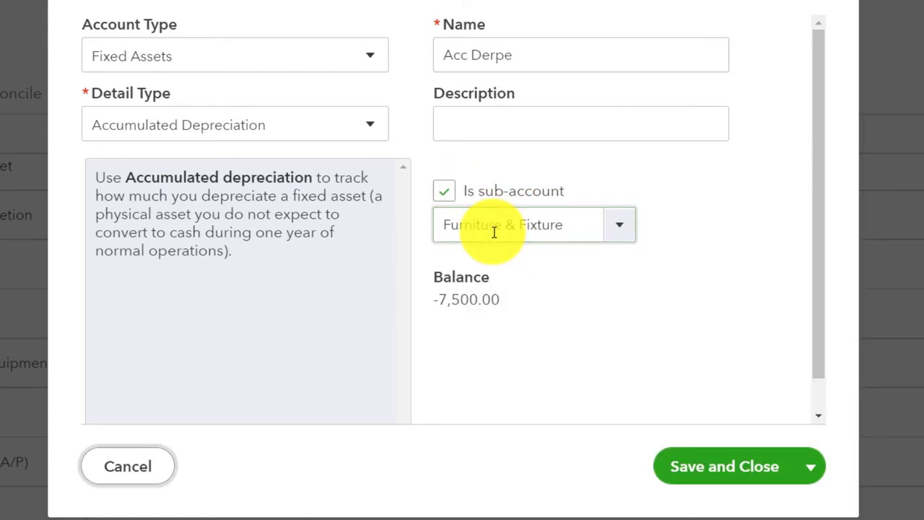
triple_click(533, 47)
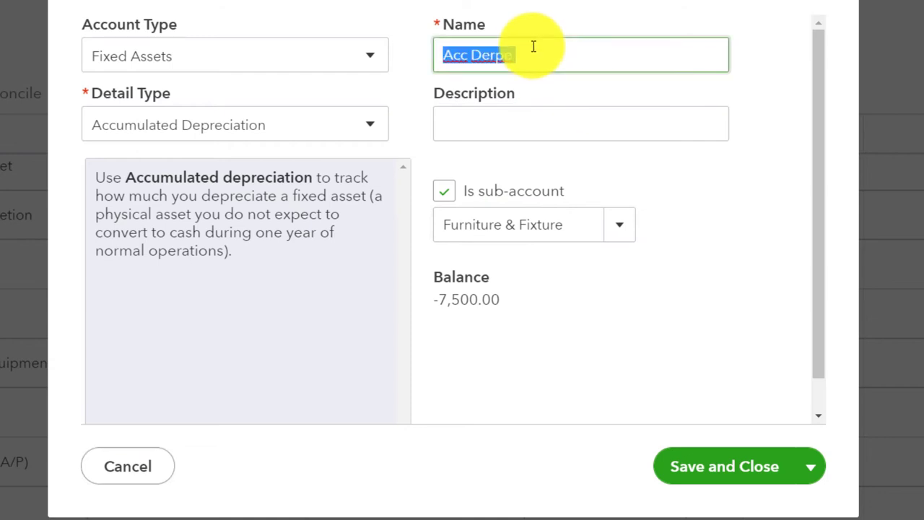
key("Left")
key("Right")
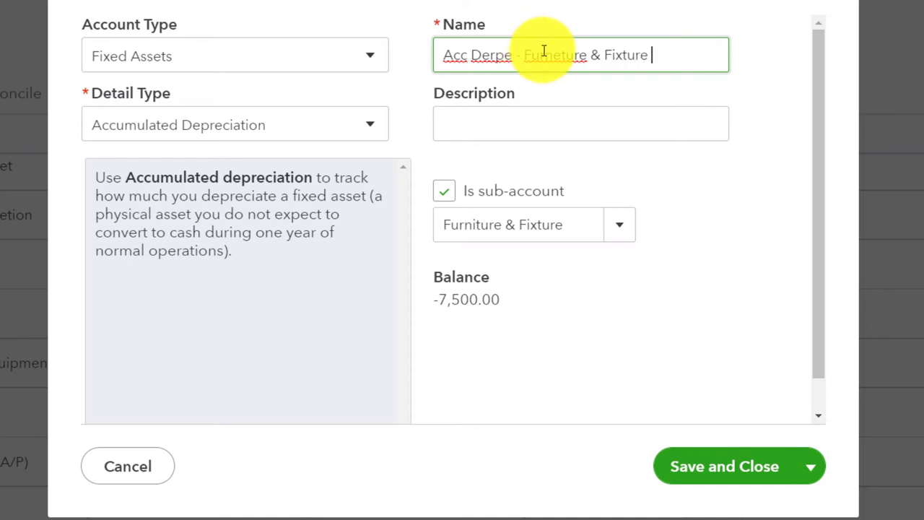
right_click(545, 50)
left_click(574, 64)
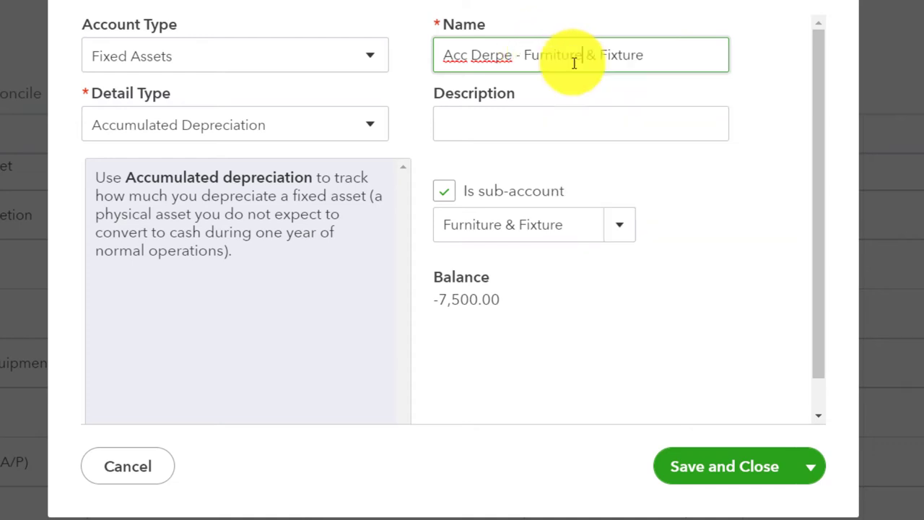
left_click(574, 117)
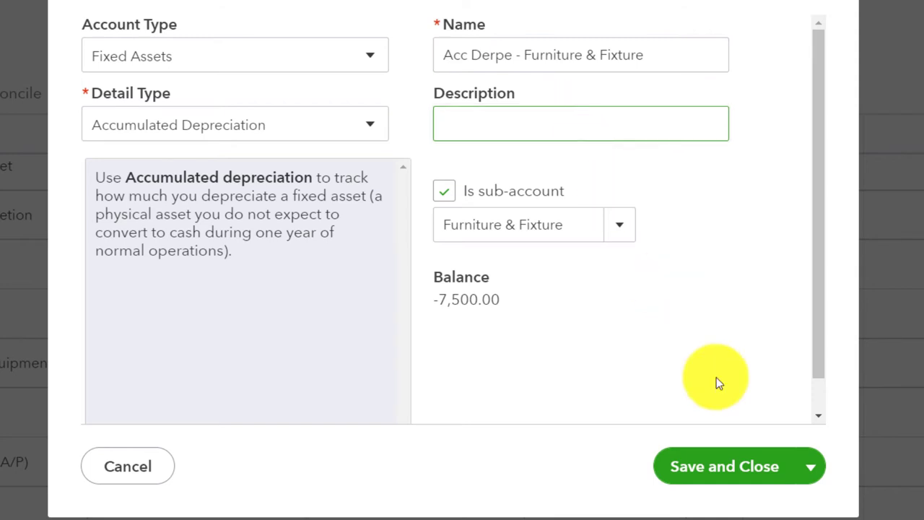
- Save the account and confirm the detail type change
left_click(736, 471)
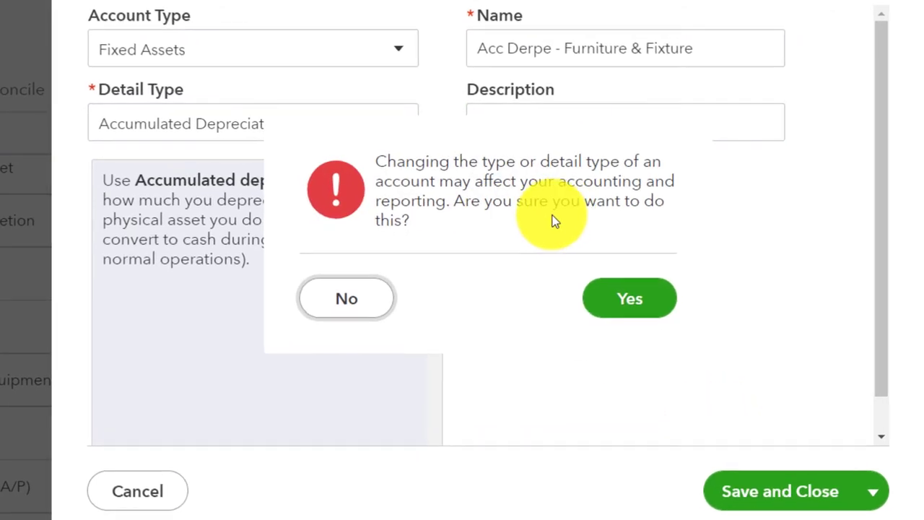
left_click(634, 300)
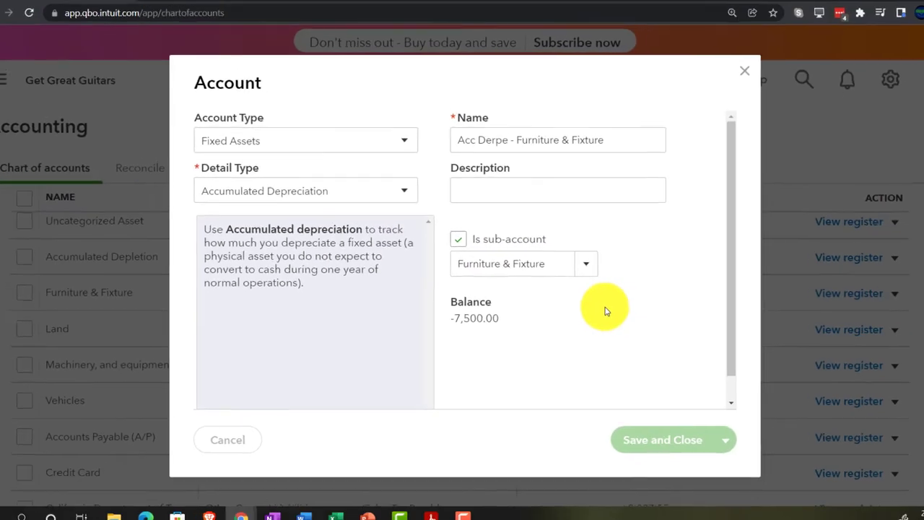
scroll(457, 346, "down", 5)
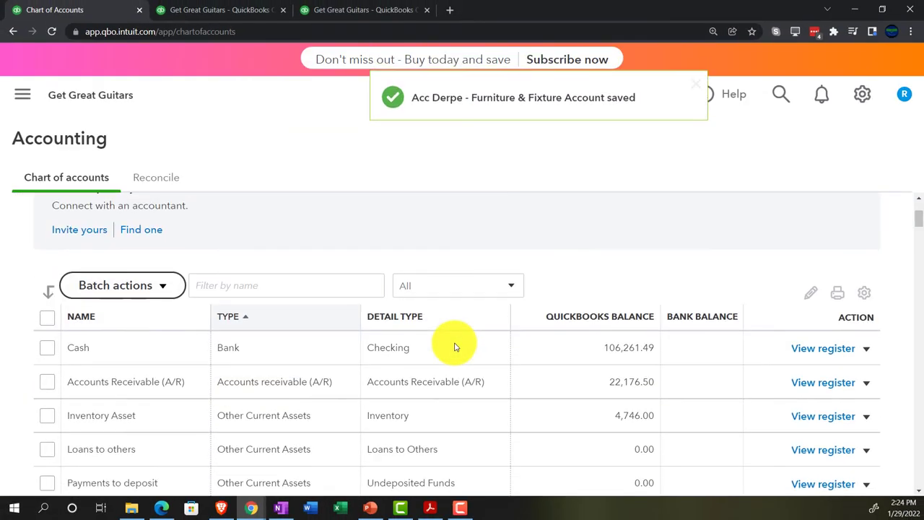
- On the Balance Sheet, check that Acc Derpe - Furniture & Fixture shows -7,500.00 under Furniture & Fixture
scroll(455, 346, "down", 3)
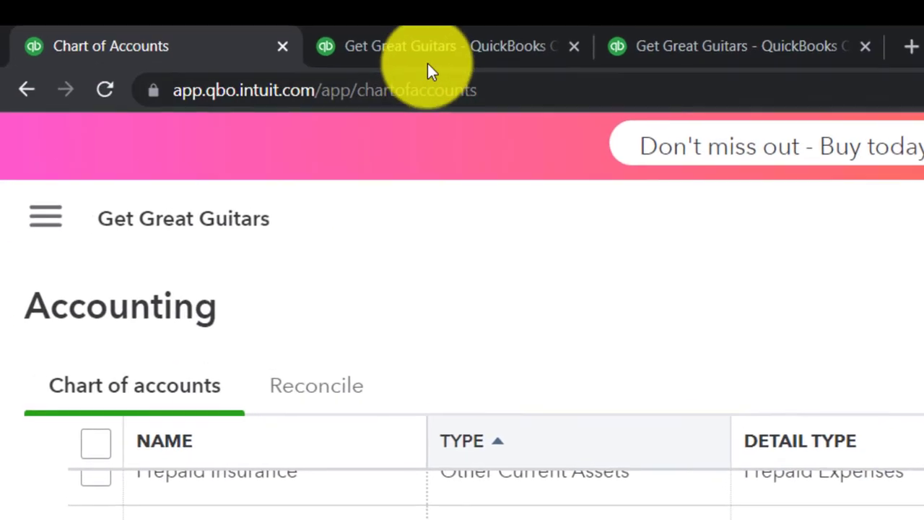
left_click(428, 51)
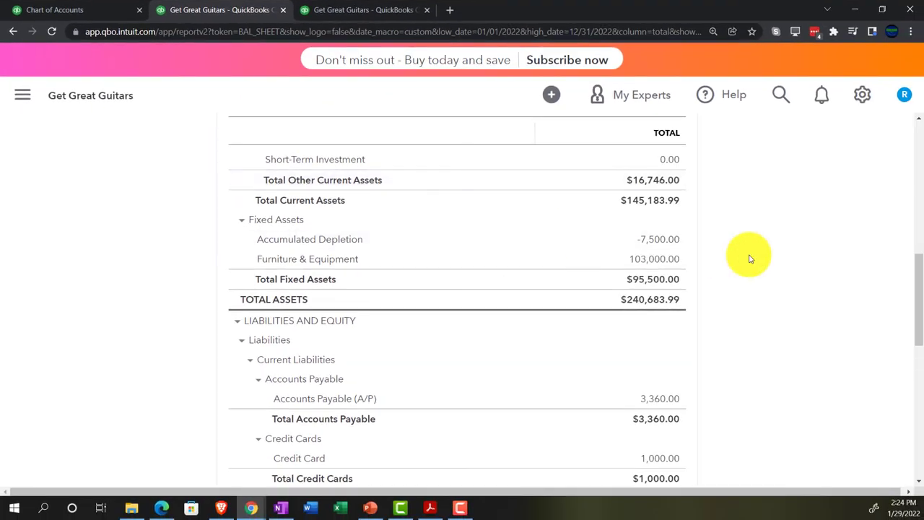
scroll(751, 258, "up", 8)
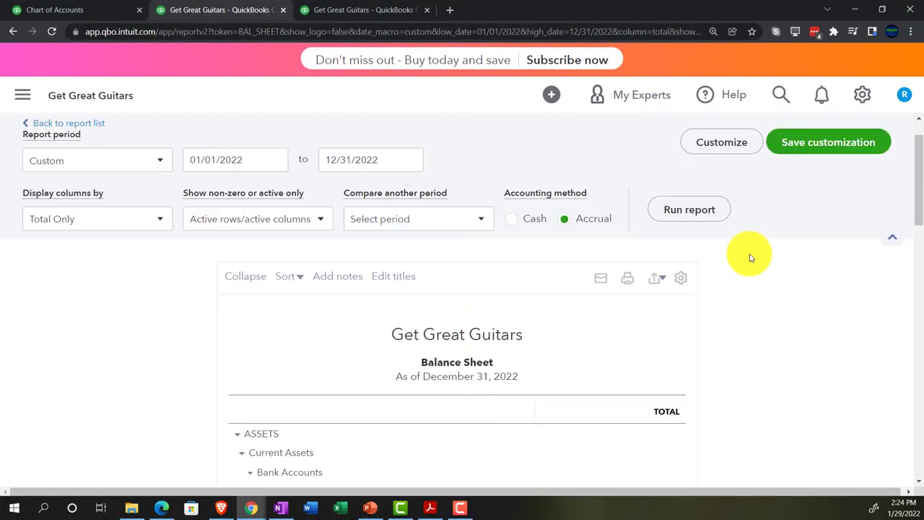
scroll(202, 367, "down", 3)
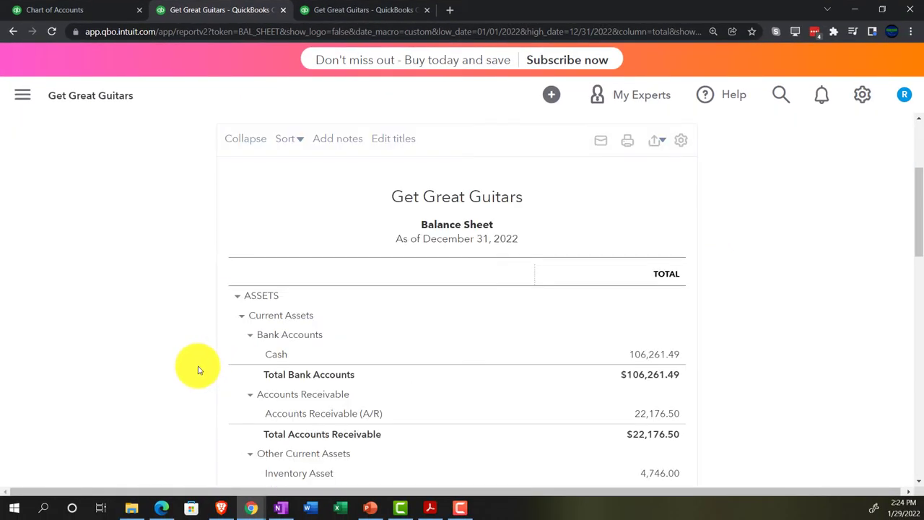
key("ctrl+plus")
key("ctrl+plus")
scroll(134, 366, "down", 7)
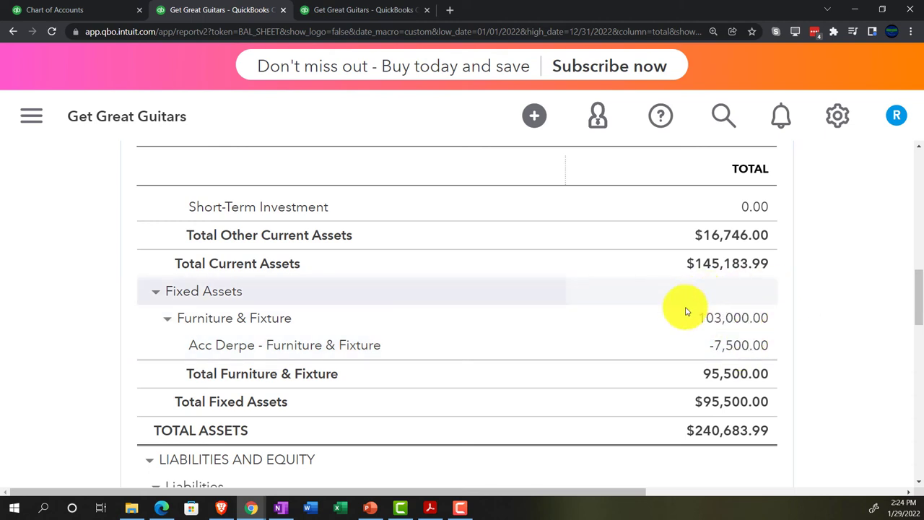
left_click(429, 507)
- Scroll the Ch. 6 depreciation schedule PDF, then minimize it to return to QuickBooks
scroll(209, 357, "down", 1)
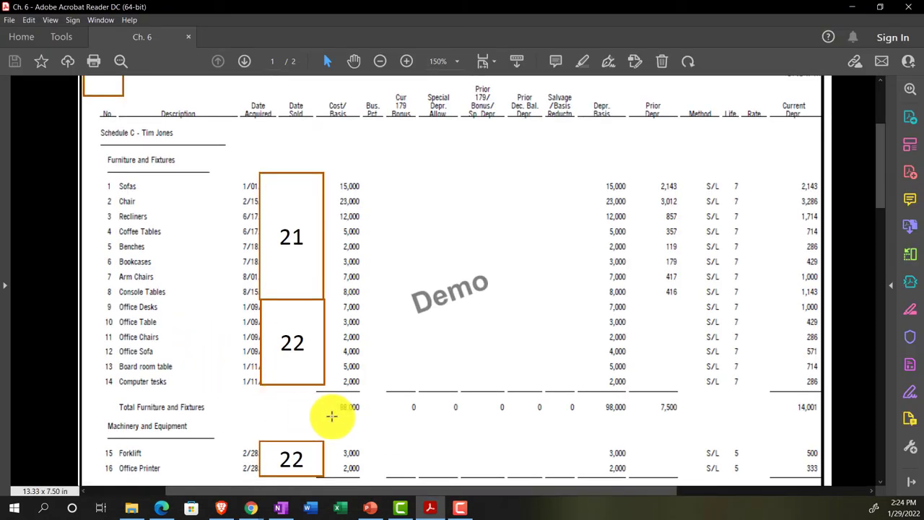
scroll(343, 413, "down", 1)
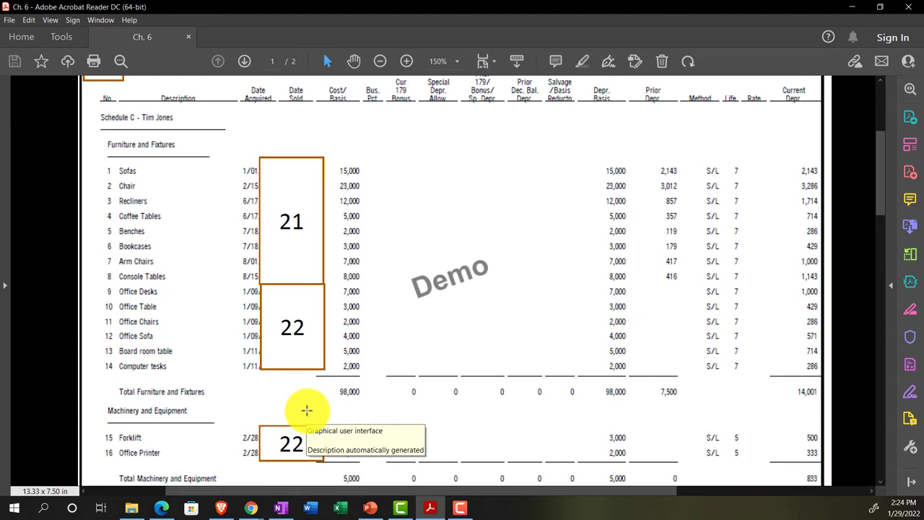
left_click(431, 509)
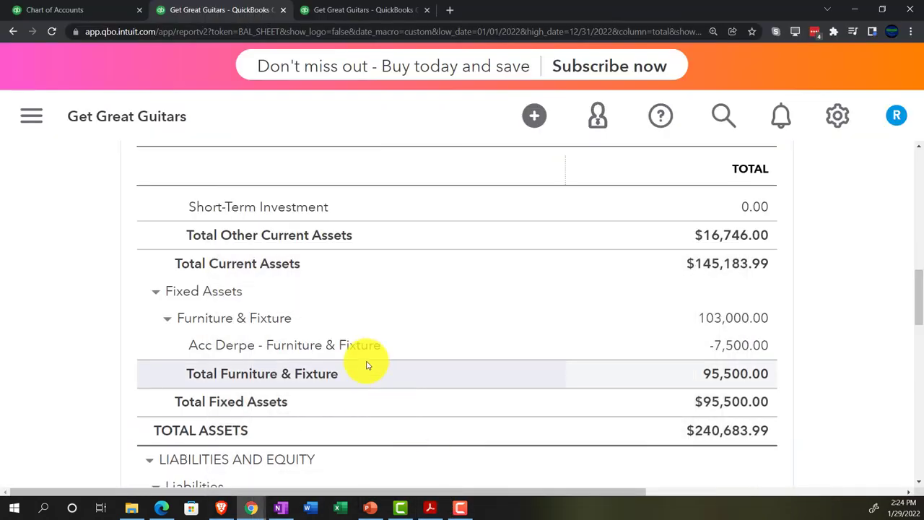
- Back in the Chart of Accounts, zoom out and open the Machinery, and equipment register
left_click(84, 11)
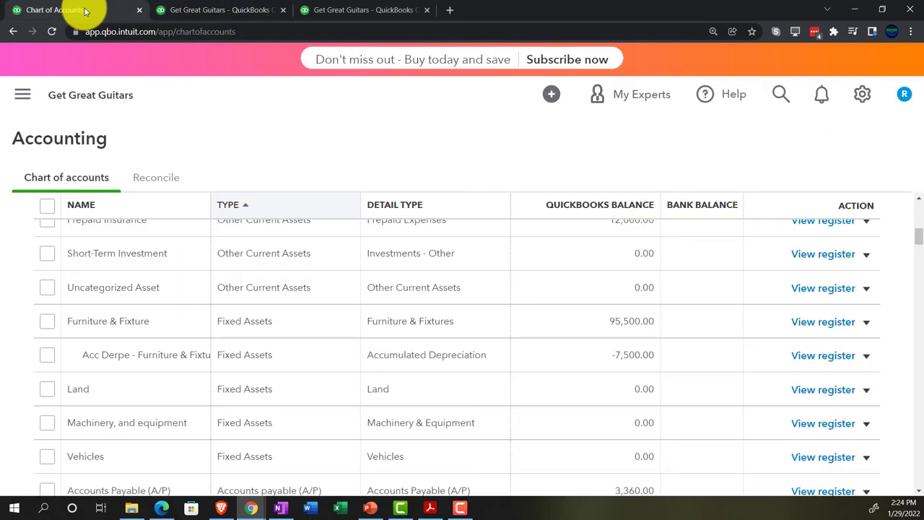
key("ctrl+minus")
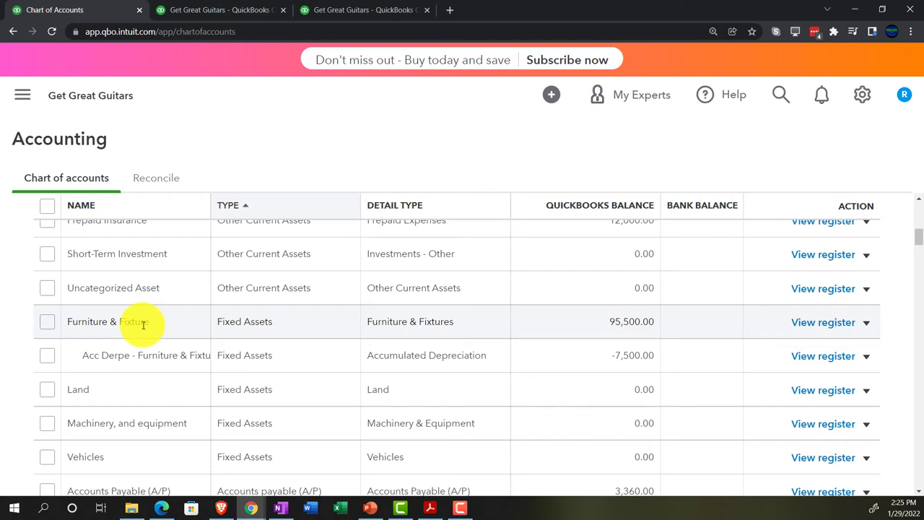
scroll(137, 320, "down", 1)
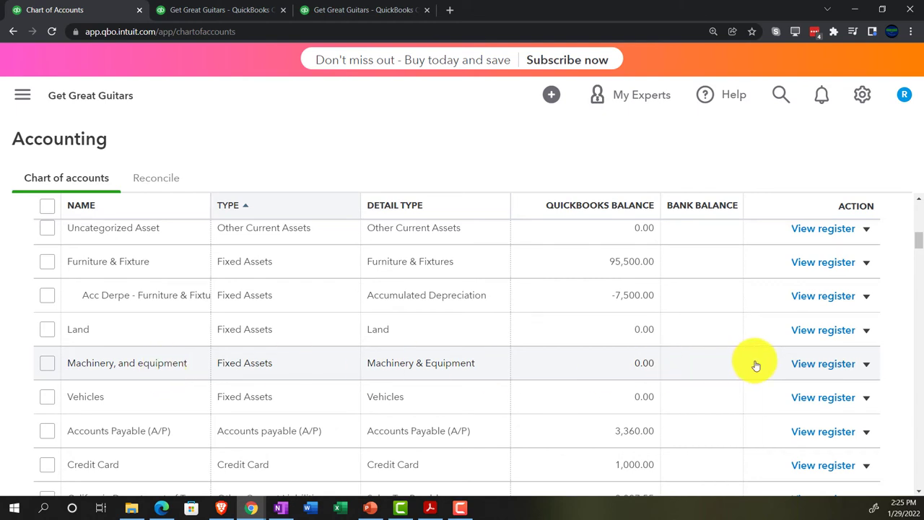
left_click(843, 369)
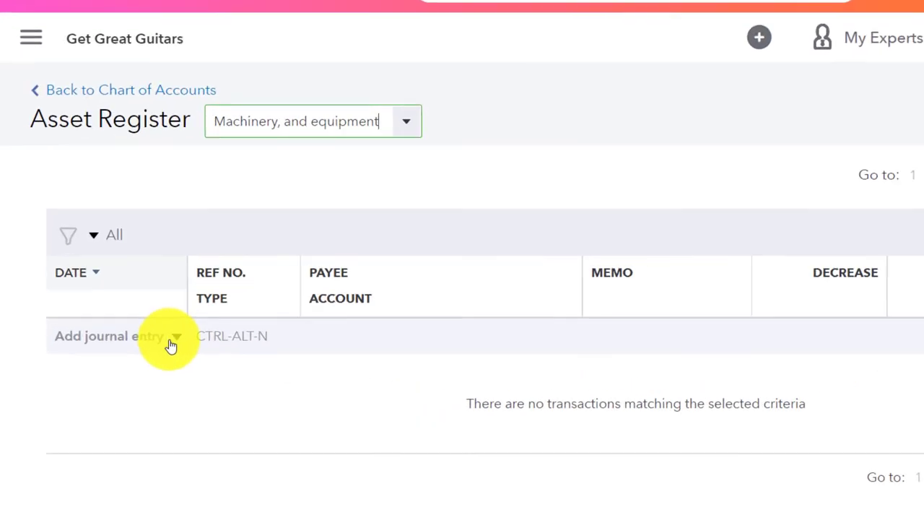
- Start a 02/28/2022 transfer with memo 'To adjust the fixed asset balances to match depreciation categories'
left_click(176, 338)
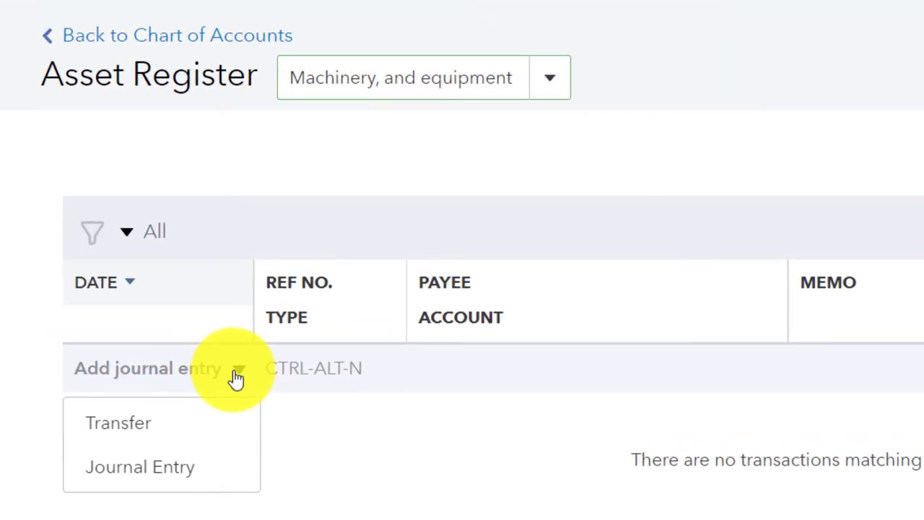
left_click(129, 379)
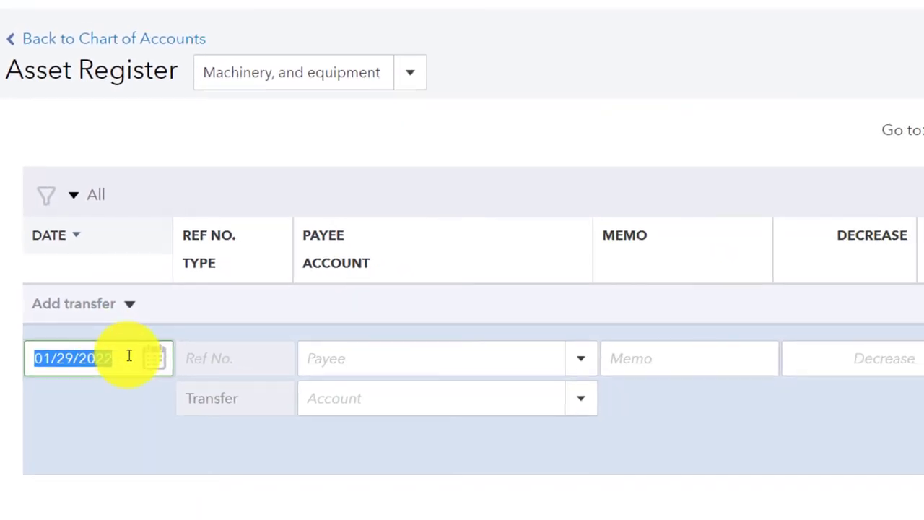
mouse_move(184, 386)
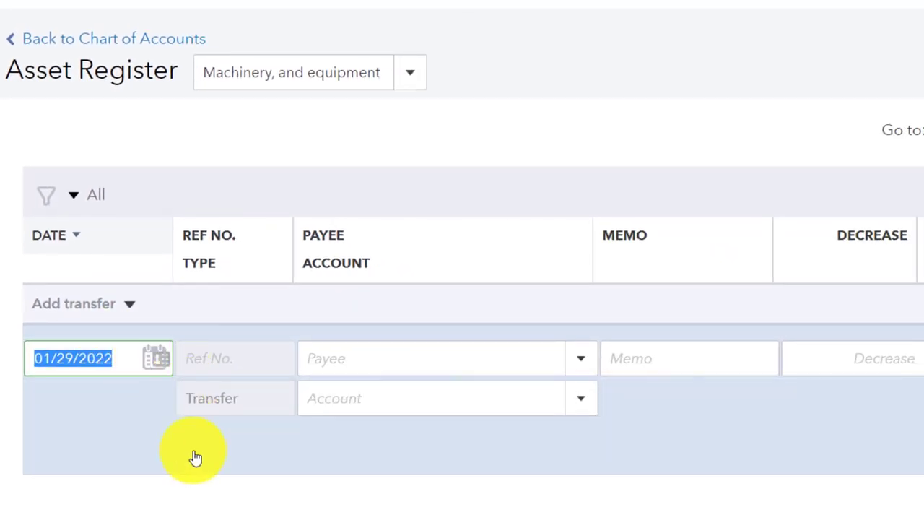
type("02/")
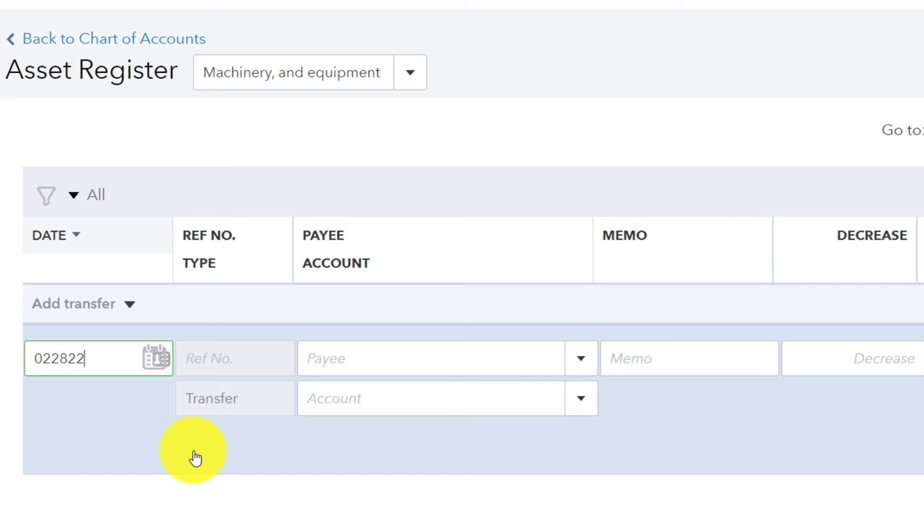
type("28/202")
key("Tab")
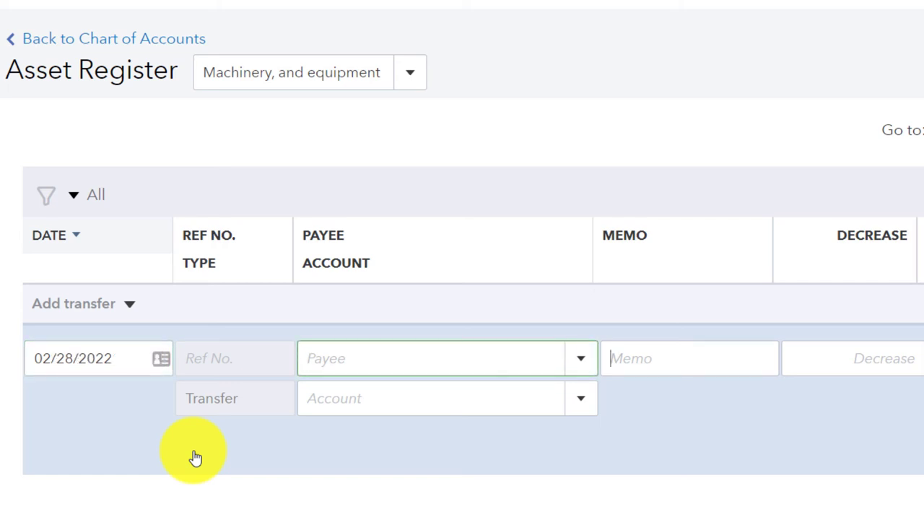
key("Tab")
type("T")
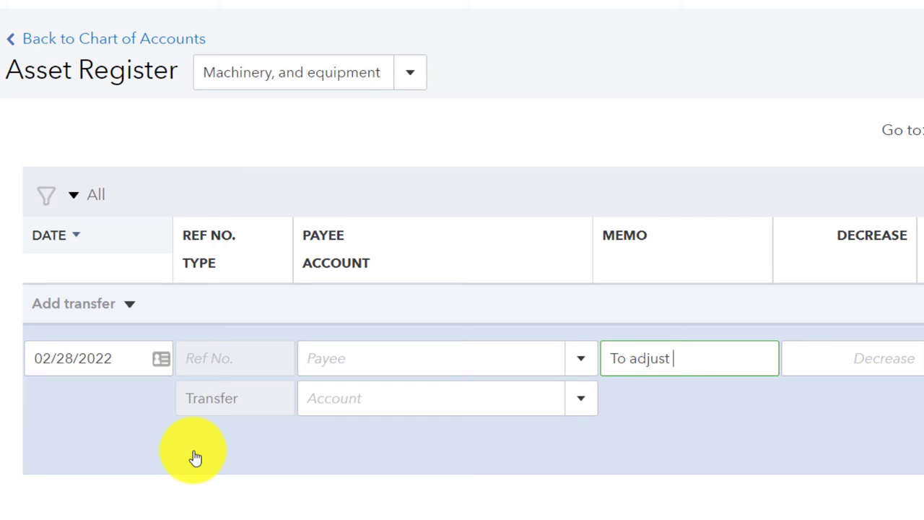
type("o adjust the fixe")
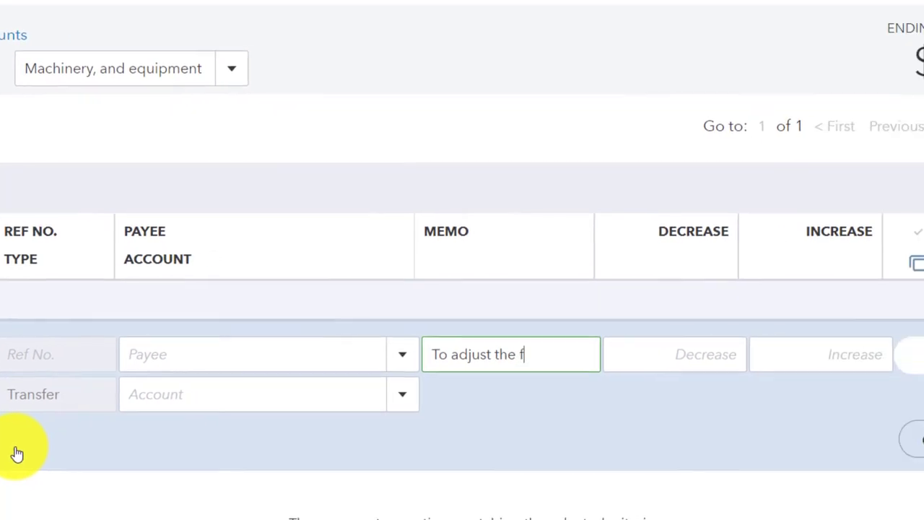
type("d asset bal")
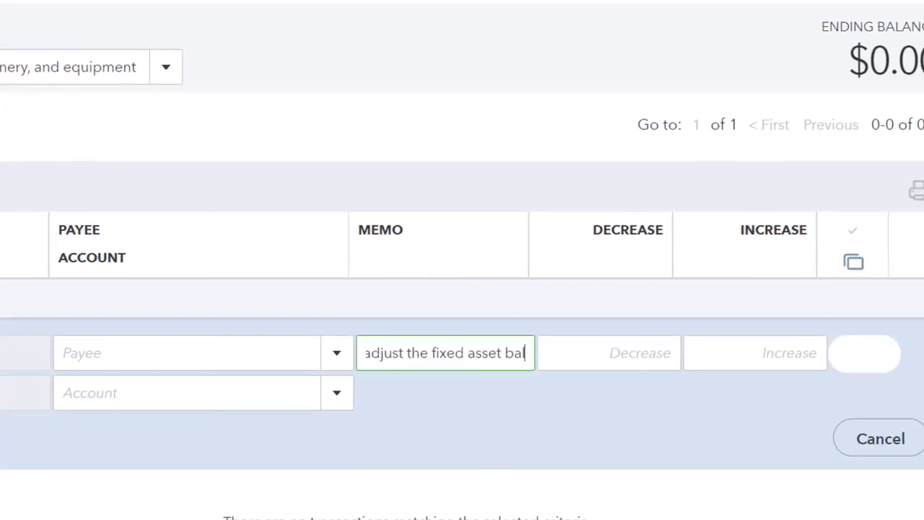
type("ances to matc")
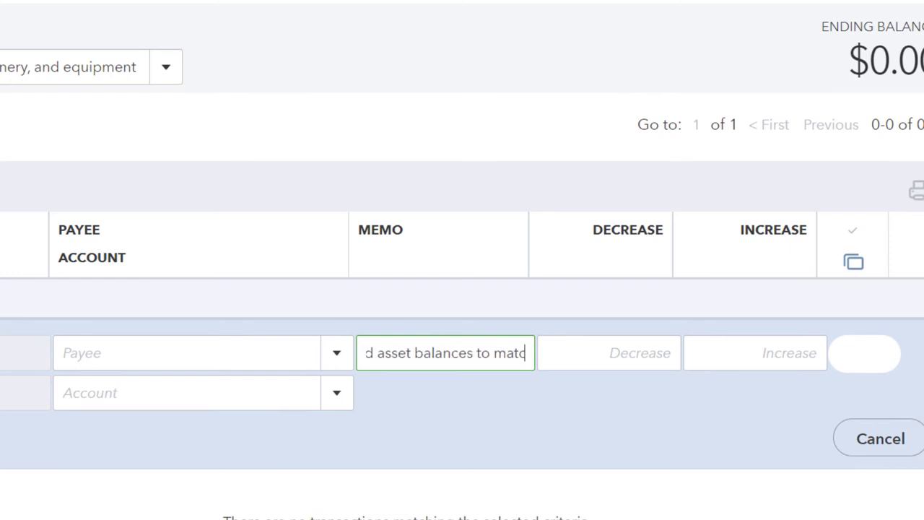
type("h depreciation")
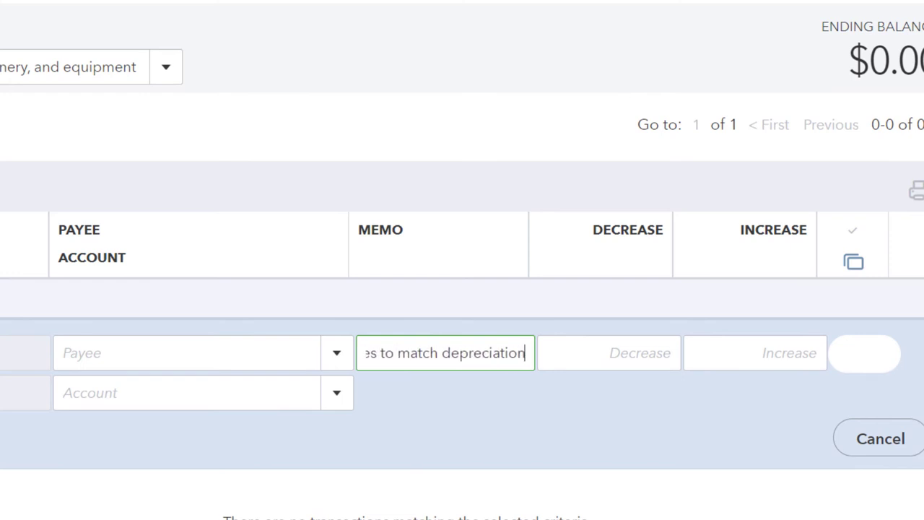
type(" catagories")
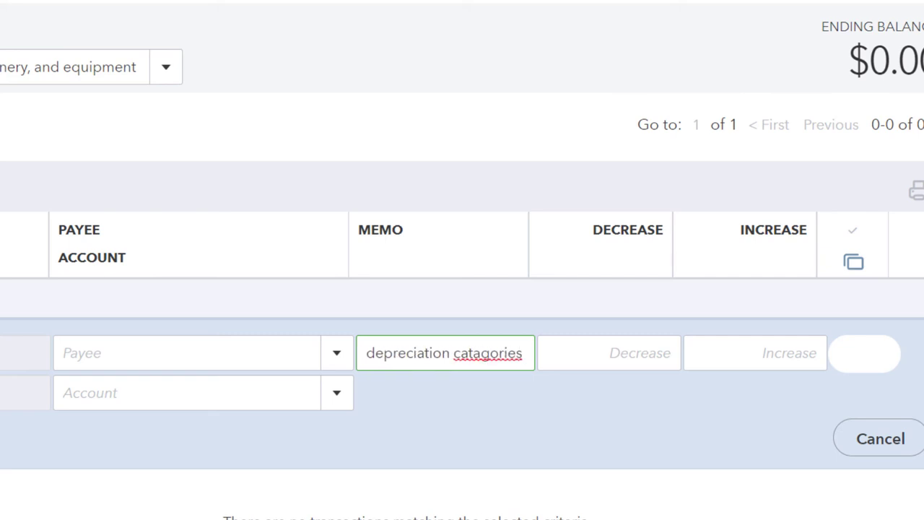
right_click(482, 354)
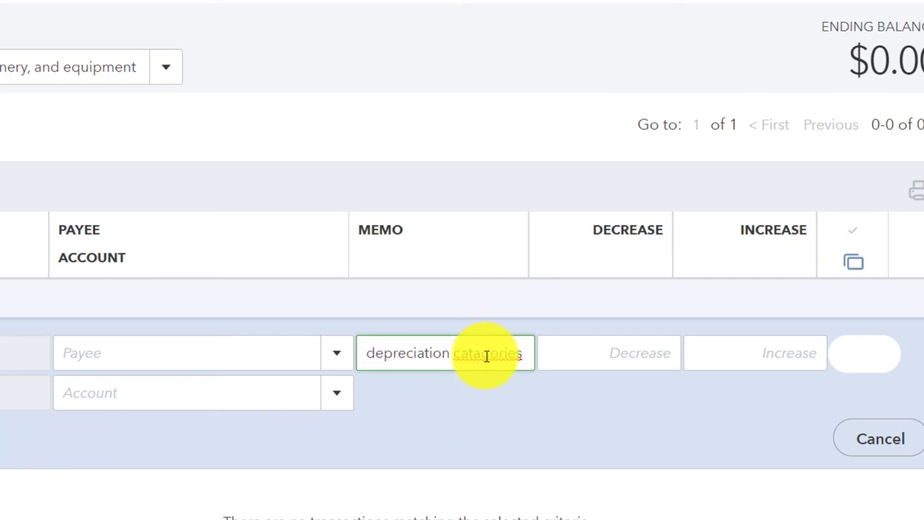
left_click(529, 120)
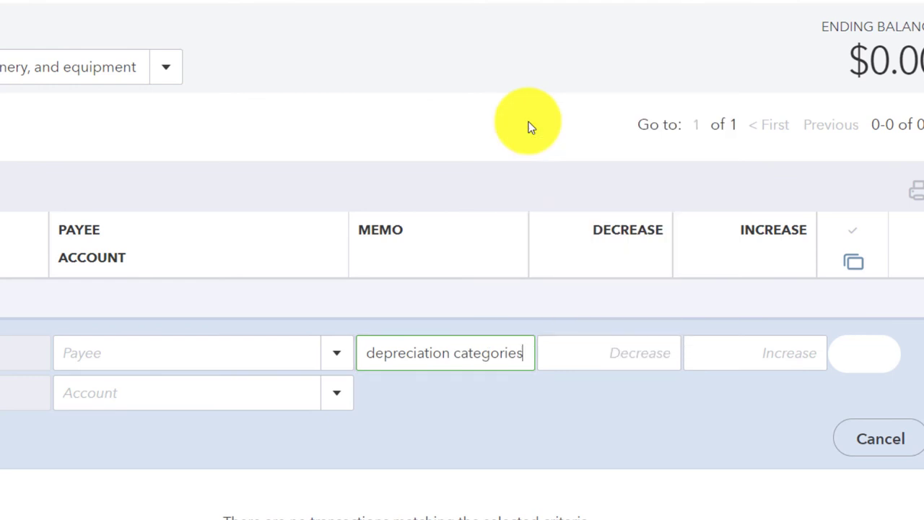
- Enter a 5,000.00 increase from Furniture & Fixture and save the transfer
key("Tab")
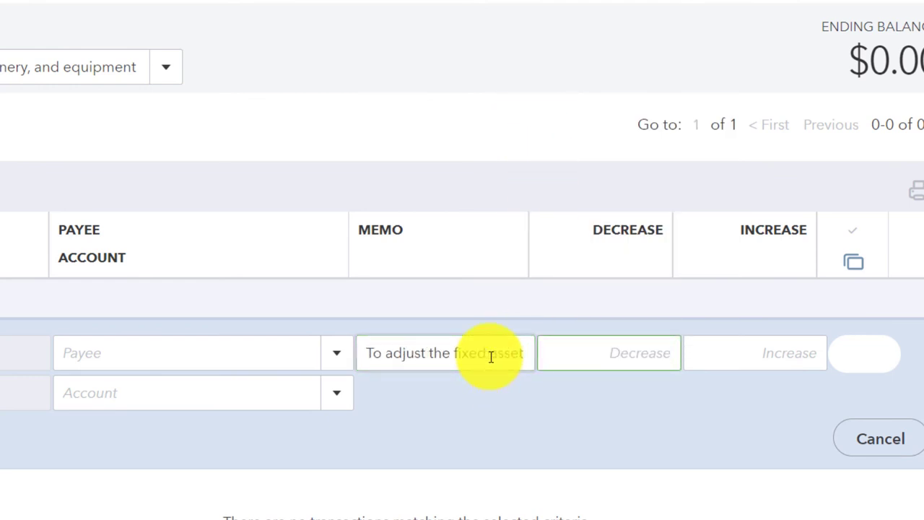
key("Tab")
type("50")
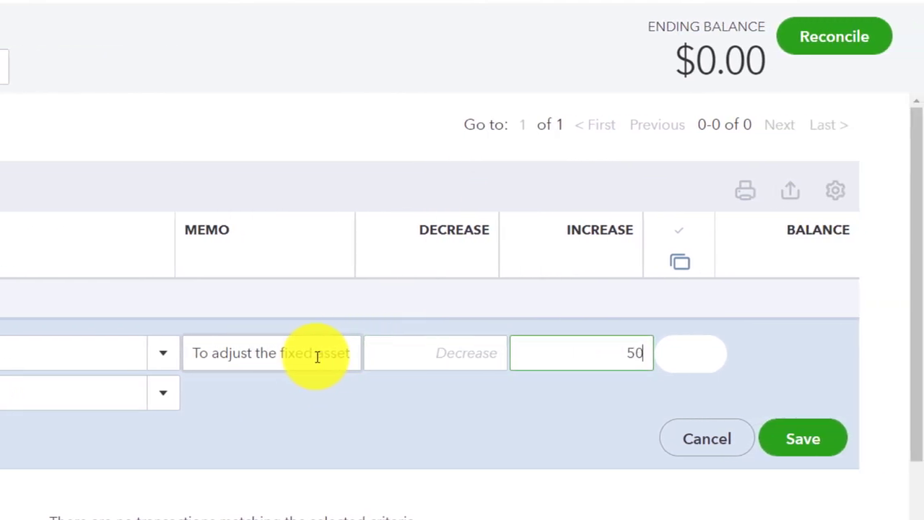
key("Tab")
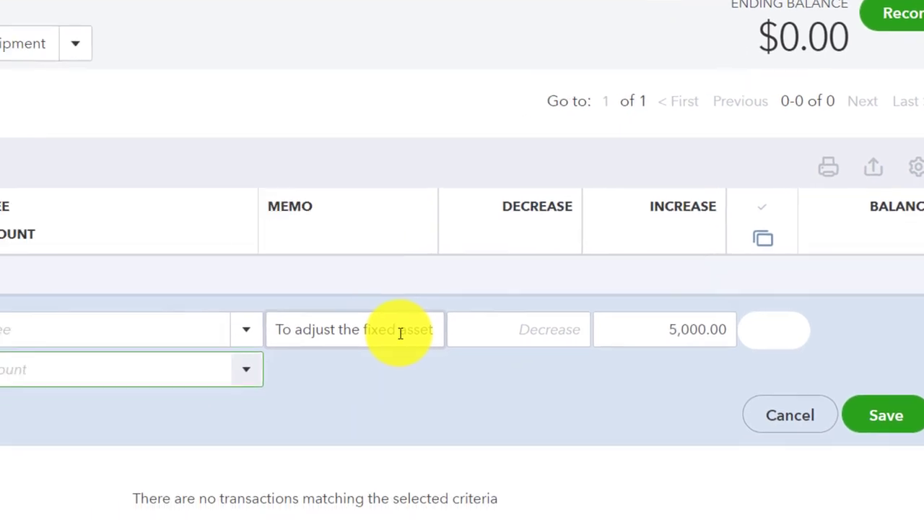
type("furn")
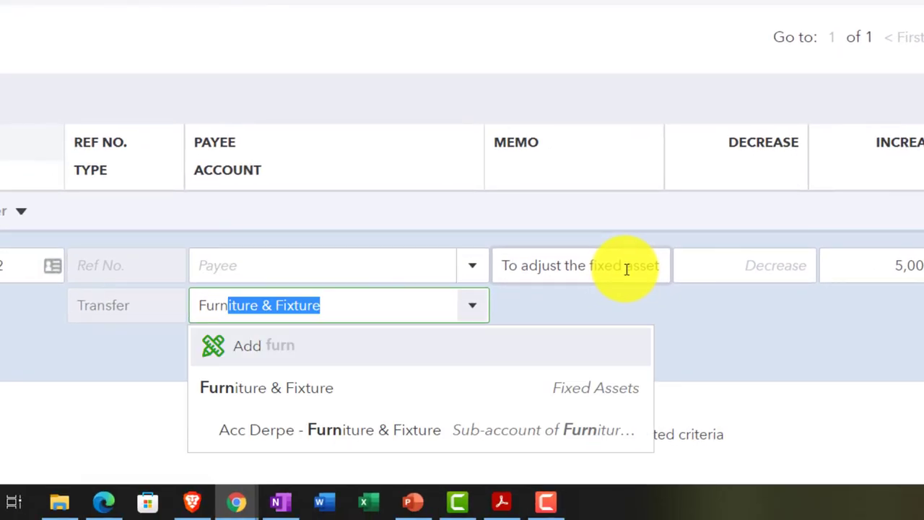
type("i")
key("Tab")
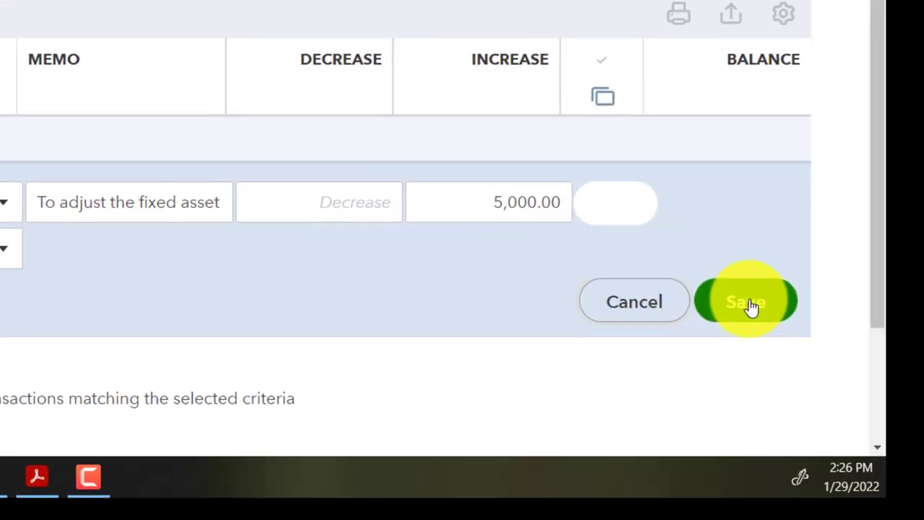
left_click(801, 307)
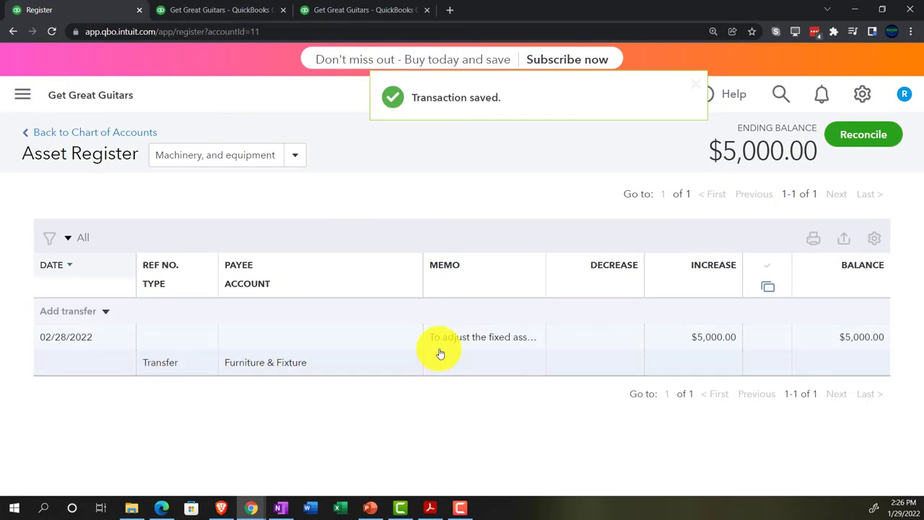
left_click(207, 9)
- Rerun the Balance Sheet to confirm Furniture & Fixture at 98,000.00 and Machinery, and equipment at 5,000.00
scroll(647, 361, "up", 10)
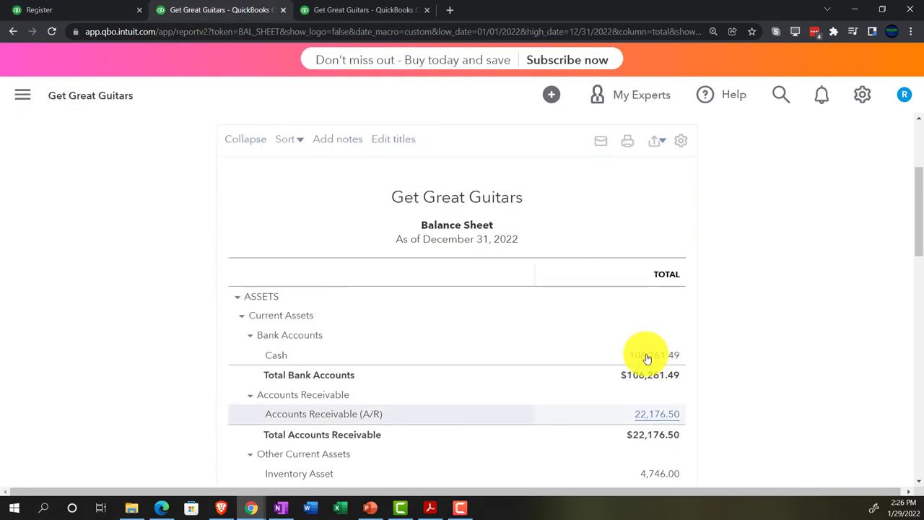
left_click(671, 261)
scroll(353, 402, "down", 3)
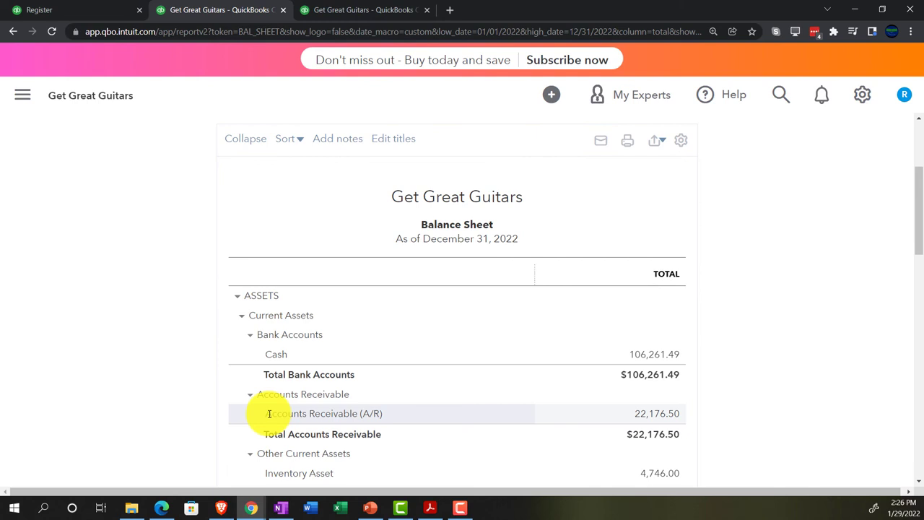
key("ctrl+plus")
key("ctrl+plus")
key("ctrl+plus")
key("ctrl+plus")
scroll(171, 397, "down", 5)
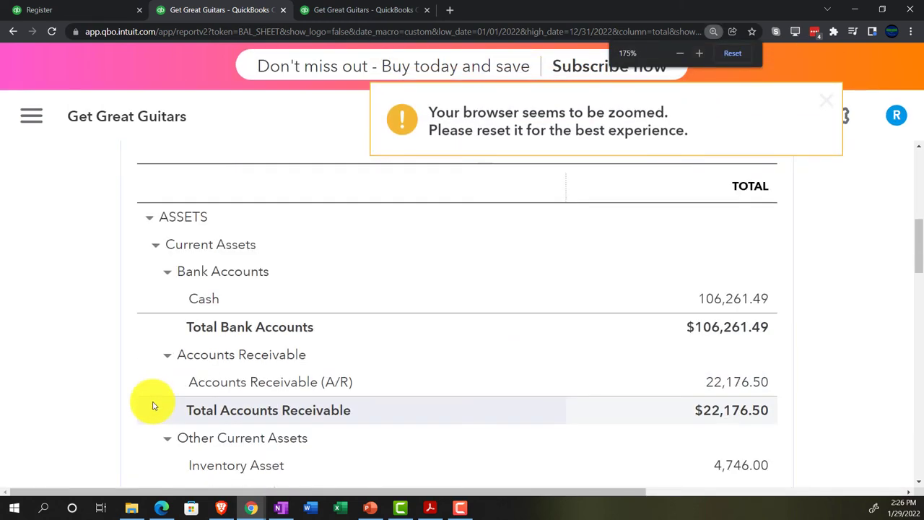
scroll(153, 406, "down", 2)
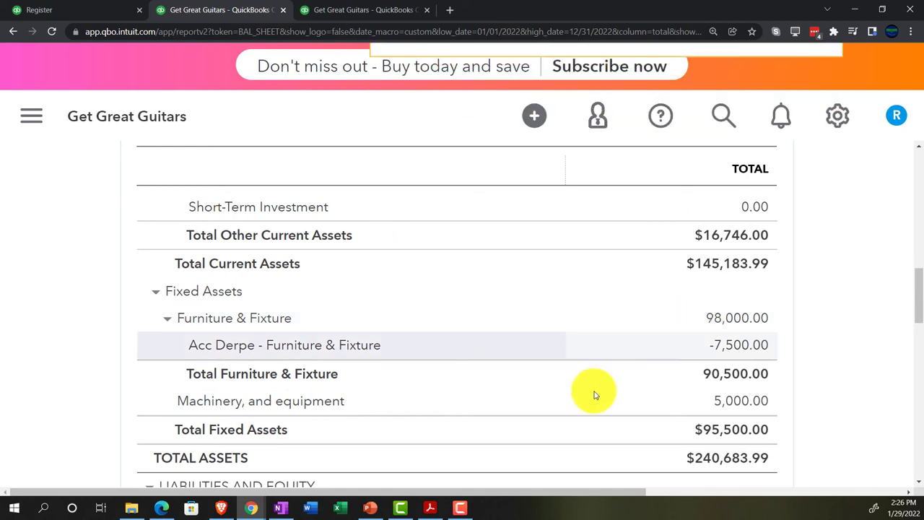
left_click(430, 508)
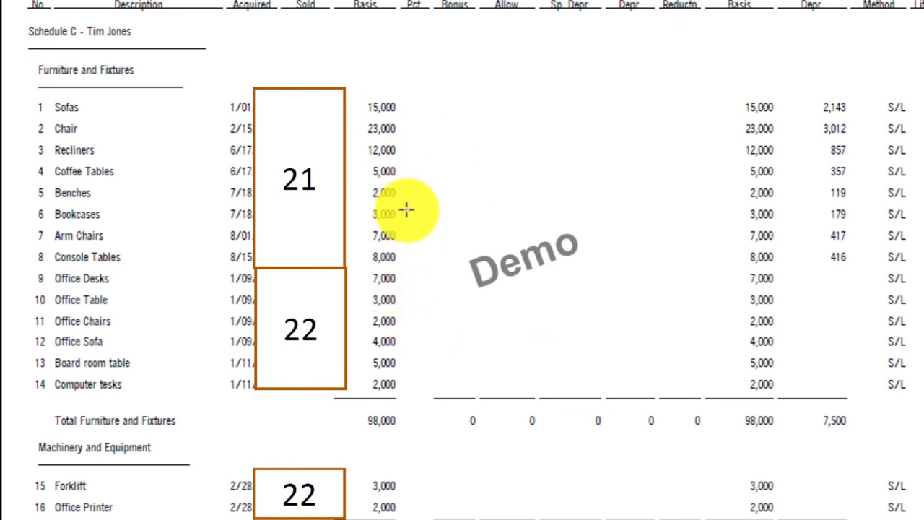
scroll(410, 438, "down", 1)
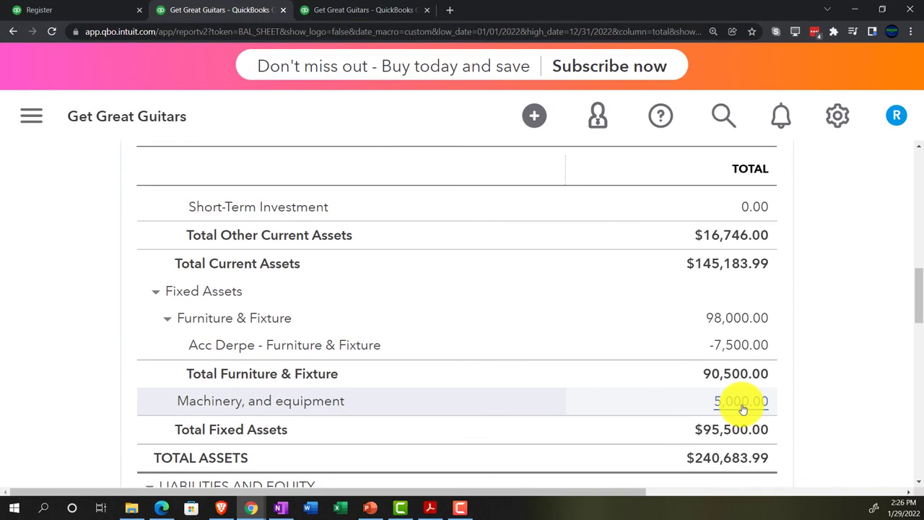
scroll(743, 408, "down", 1)
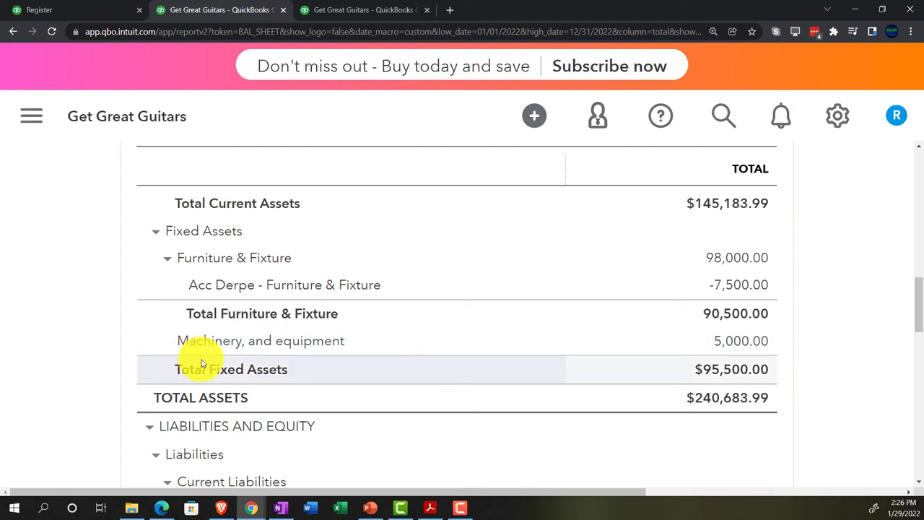
left_click(91, 10)
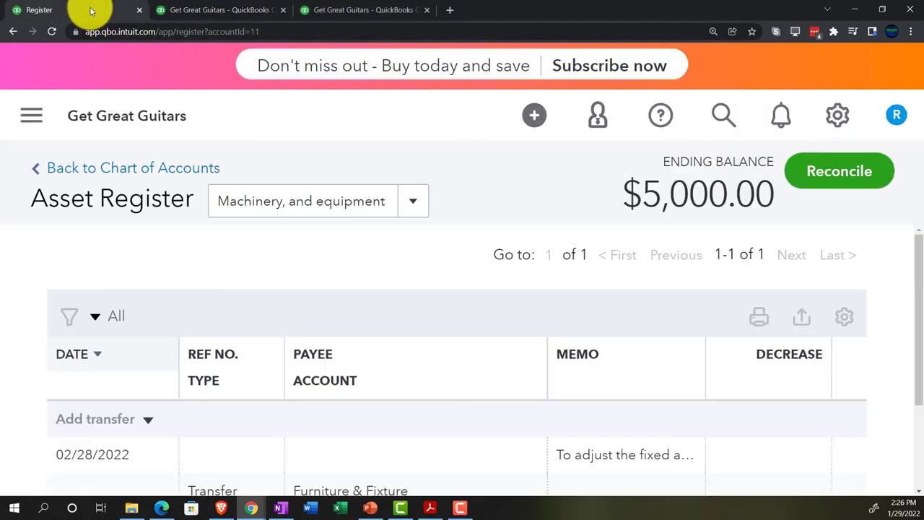
- Back in the Chart of Accounts, open the Furniture & Fixture register to review it
left_click(124, 170)
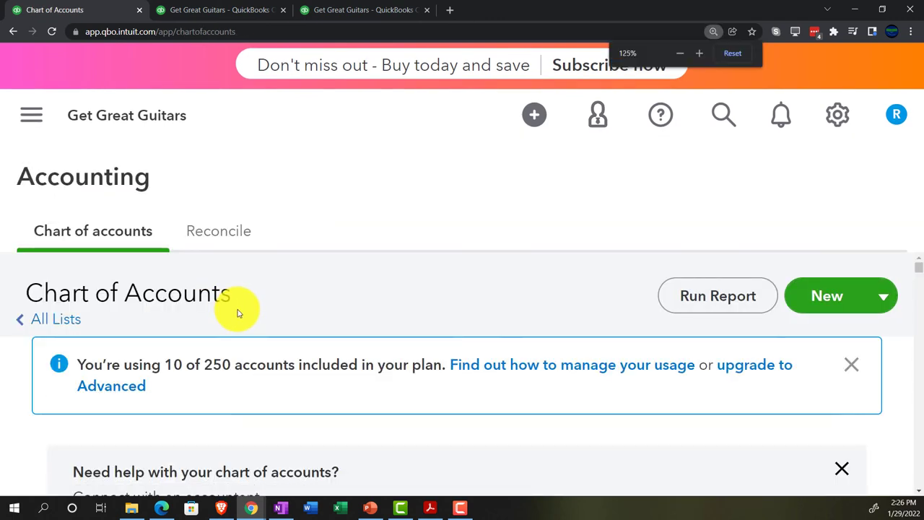
key("ctrl+minus")
scroll(237, 309, "down", 10)
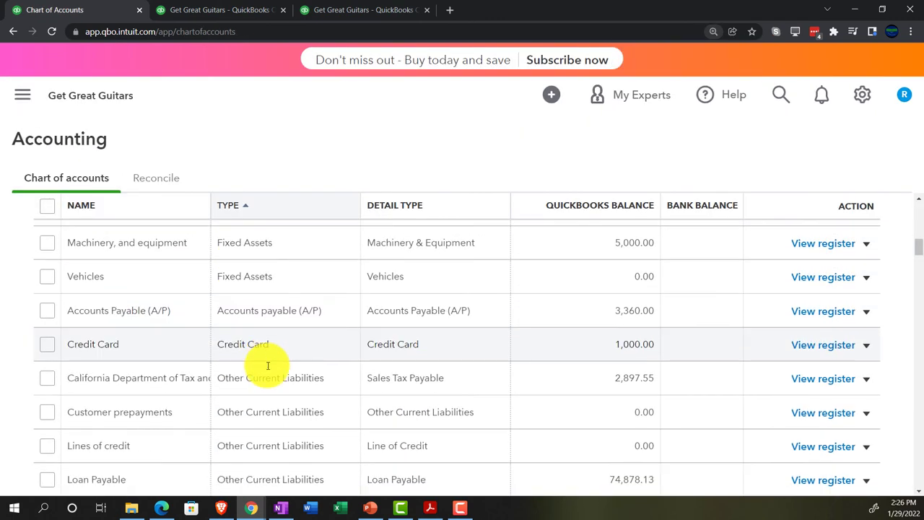
scroll(266, 393, "up", 3)
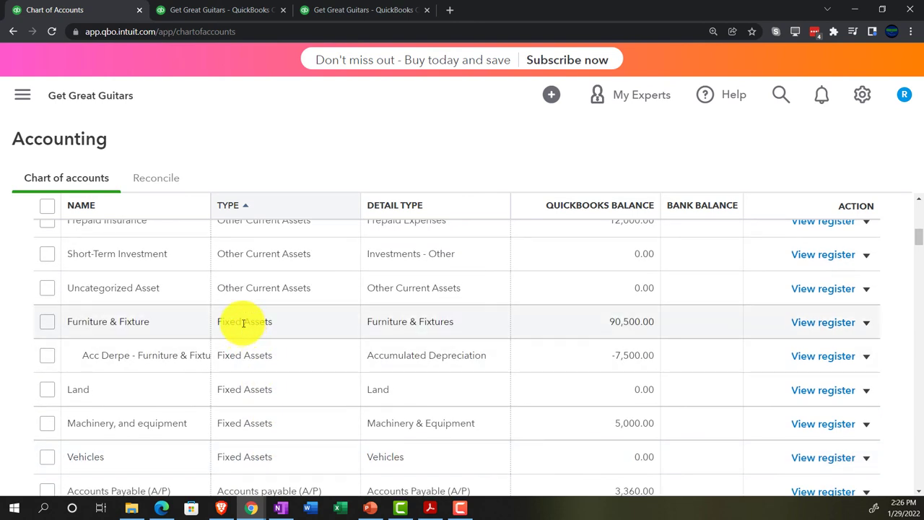
left_click(806, 322)
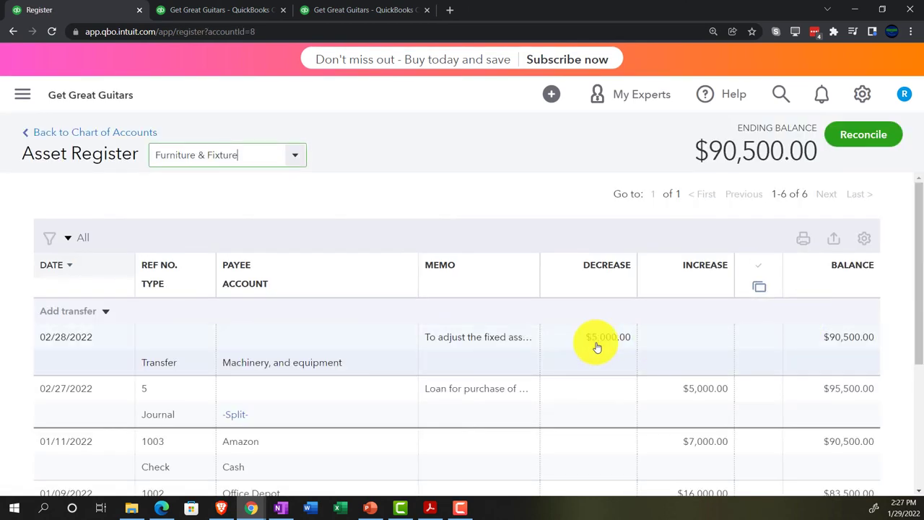
scroll(515, 372, "down", 1)
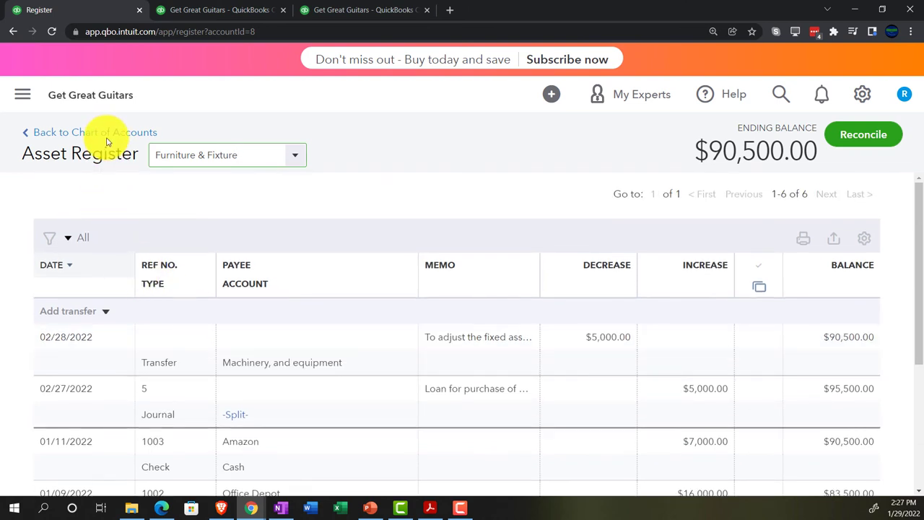
- Return to the Chart of Accounts and start creating a new account
left_click(107, 135)
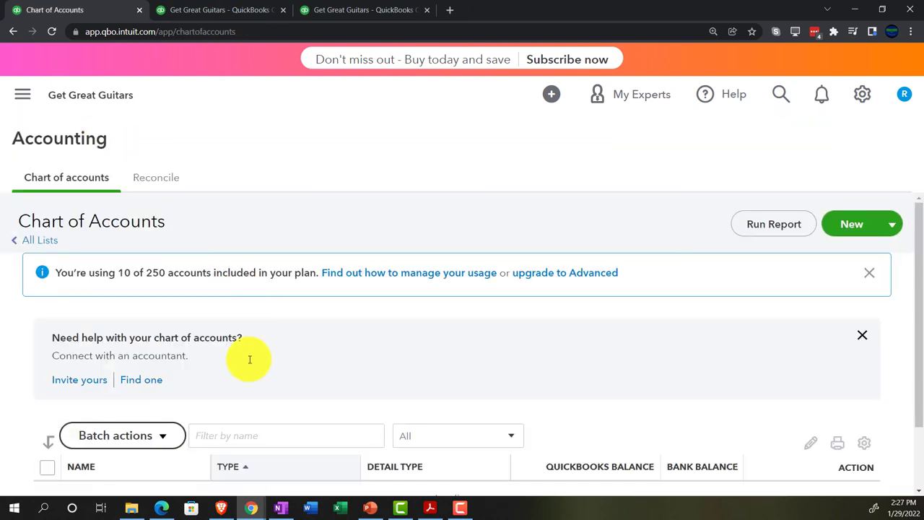
scroll(249, 361, "down", 10)
scroll(257, 396, "up", 1)
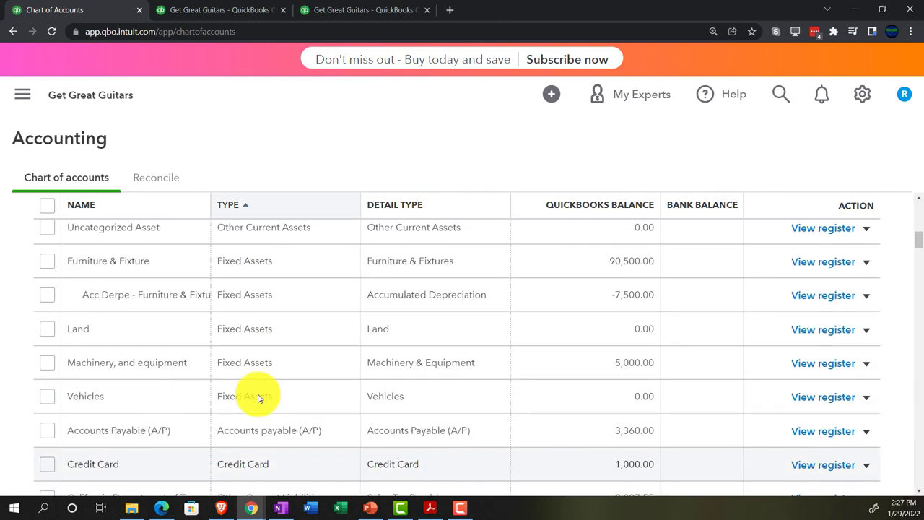
scroll(258, 397, "up", 1)
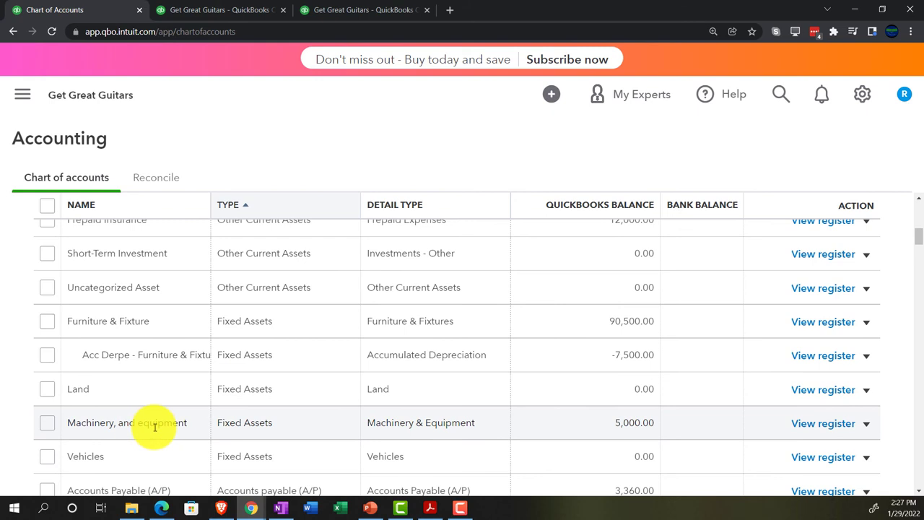
scroll(512, 385, "up", 5)
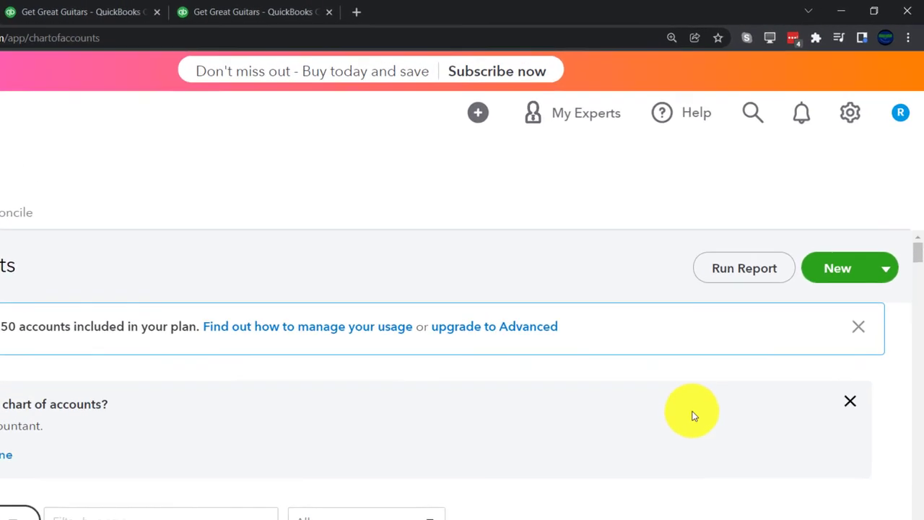
left_click(838, 268)
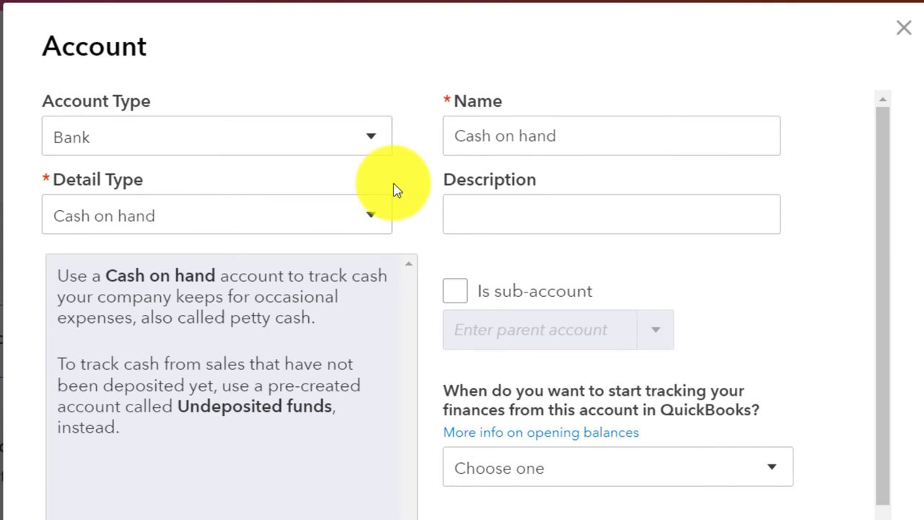
- Set the new account's type to Fixed Assets with detail type Accumulated Depreciation
left_click(381, 137)
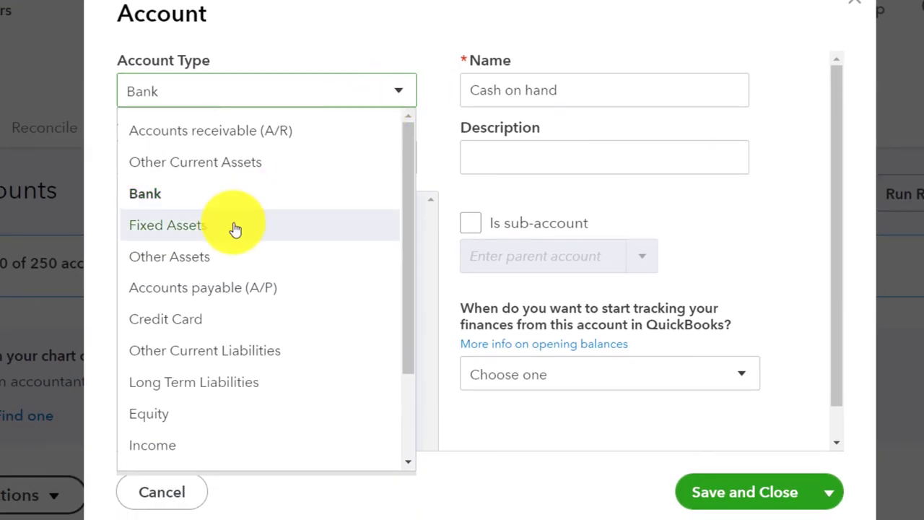
left_click(236, 229)
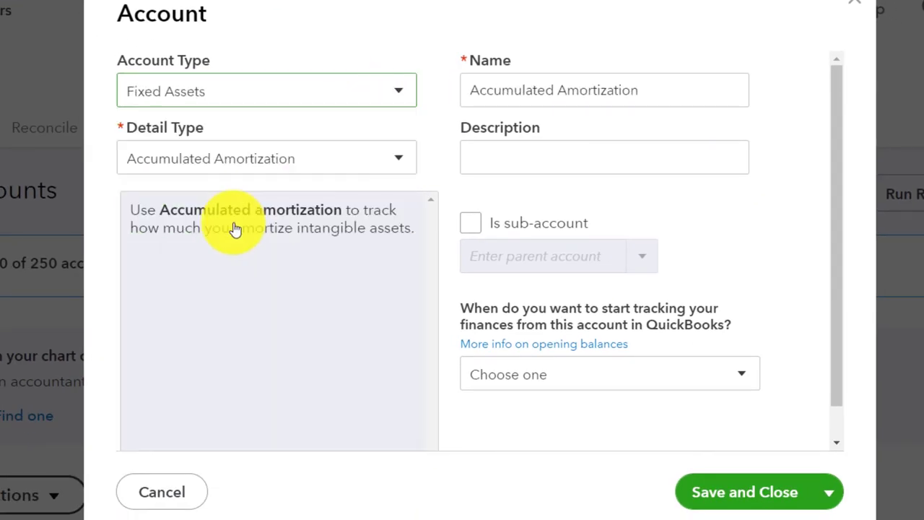
left_click(396, 160)
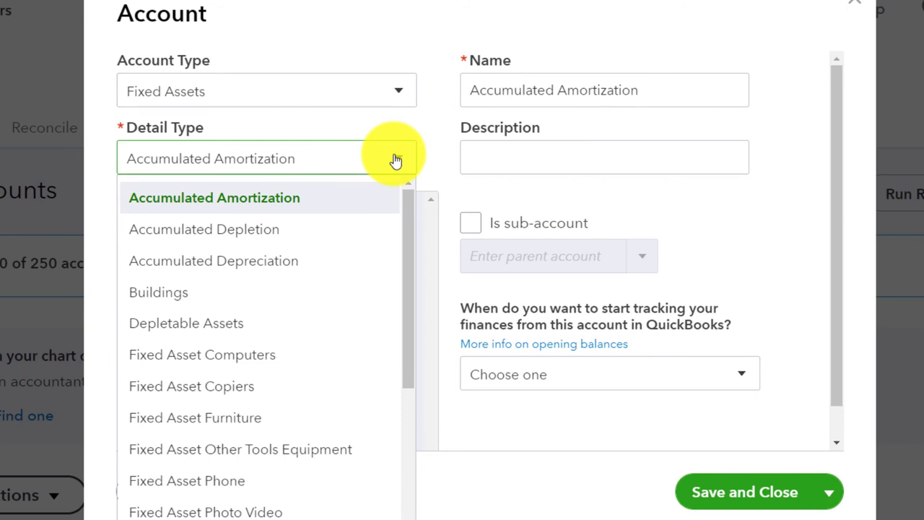
left_click(327, 271)
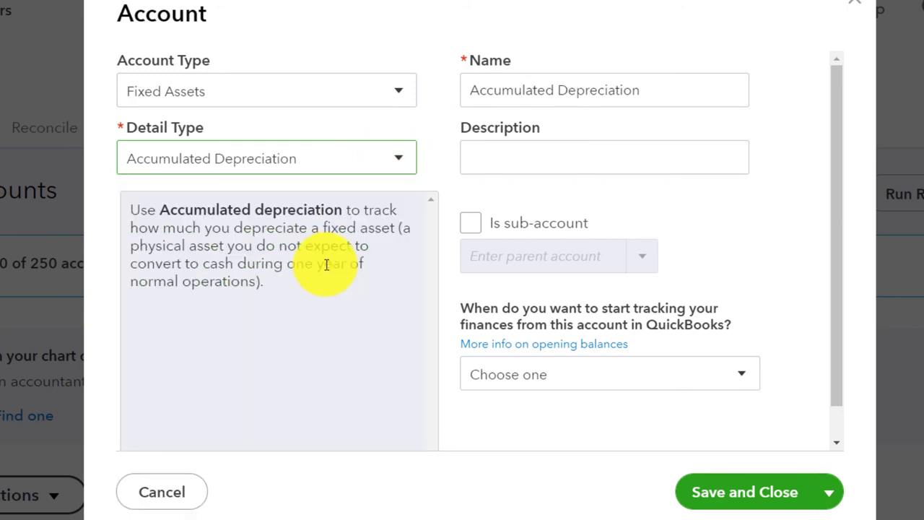
- Name it 'Acc Derpe - Machinery & Equipment', make it a sub-account of Machinery, and equipment, and save
left_click(649, 93)
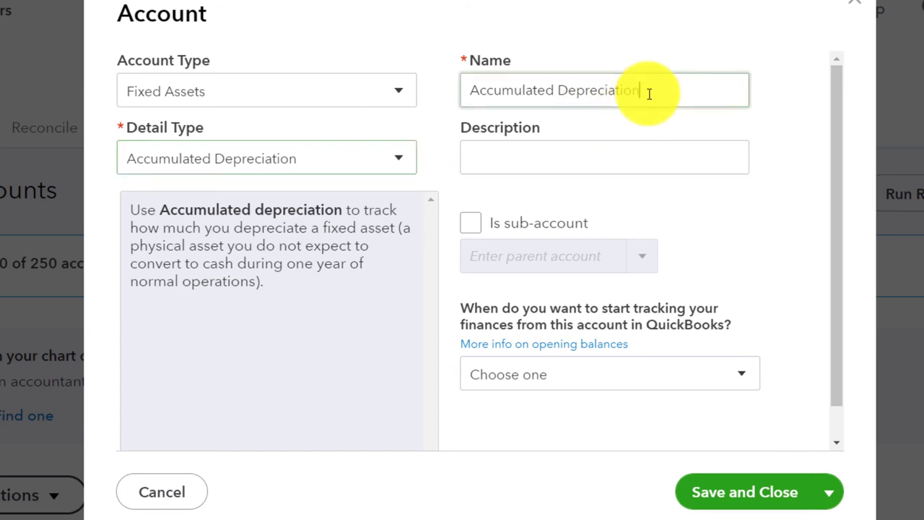
triple_click(649, 93)
type("Acc Derpe - Machiner")
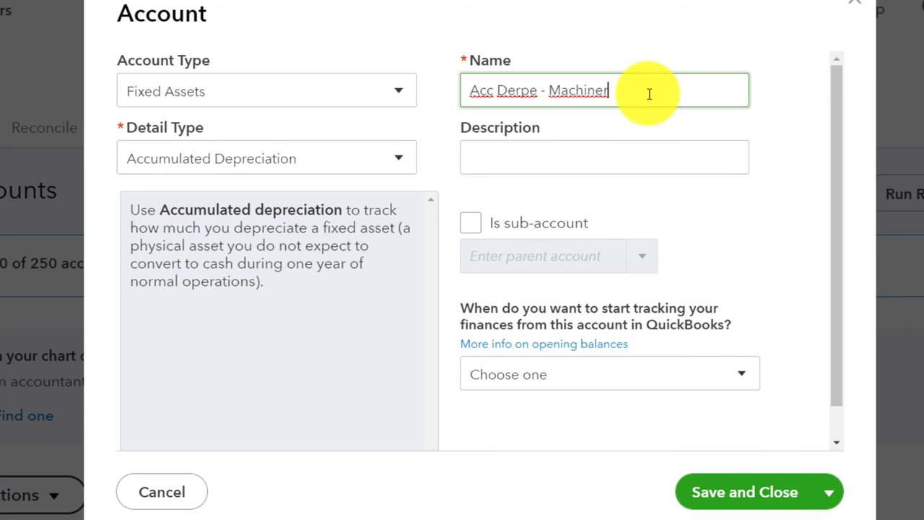
type("y & Equipment")
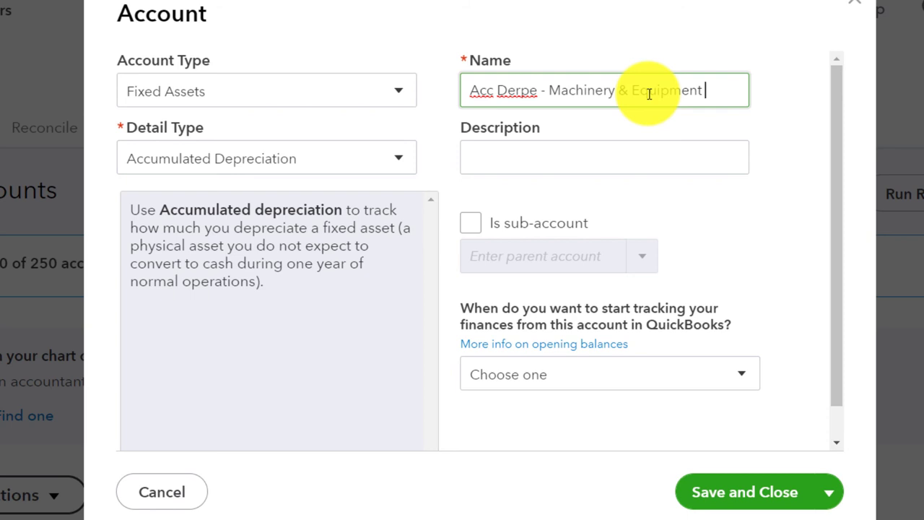
left_click(470, 223)
left_click(557, 256)
type("mach")
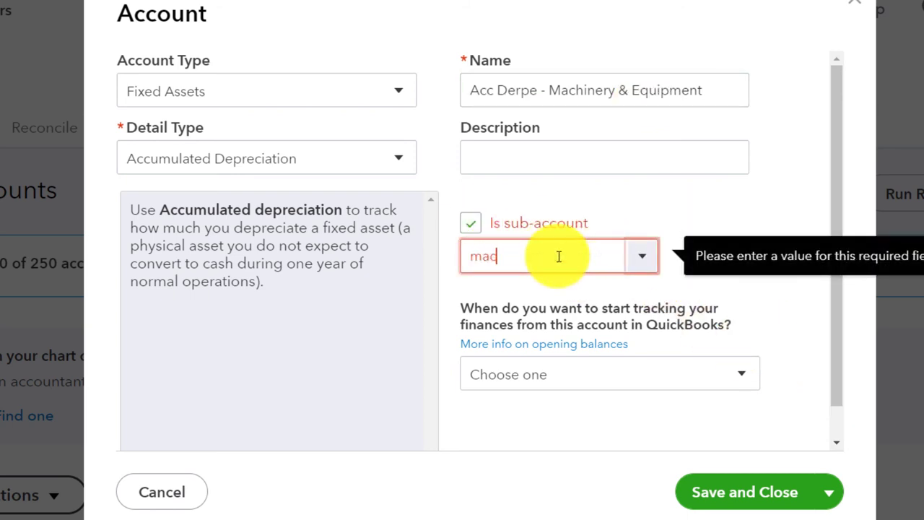
key("Tab")
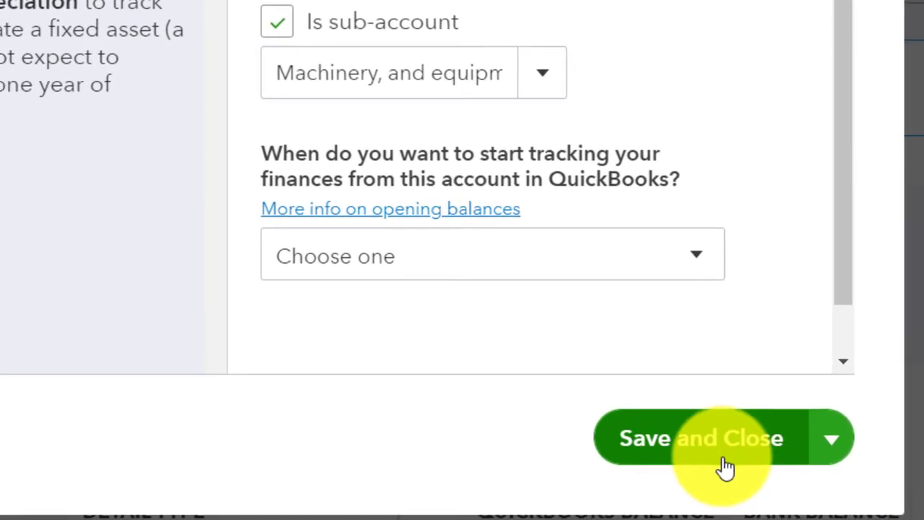
left_click(762, 493)
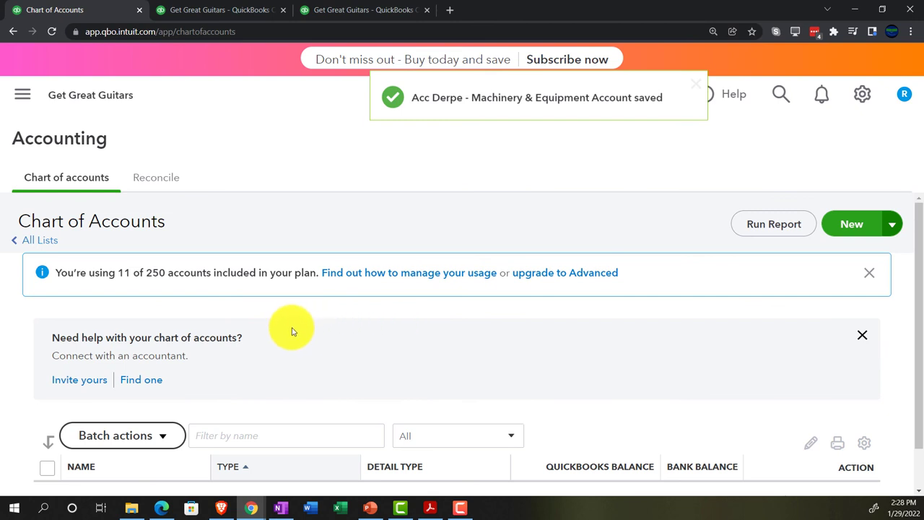
- Scroll the Chart of Accounts to verify both Acc Derpe sub-accounts, then bring up the Balance Sheet
scroll(368, 347, "down", 3)
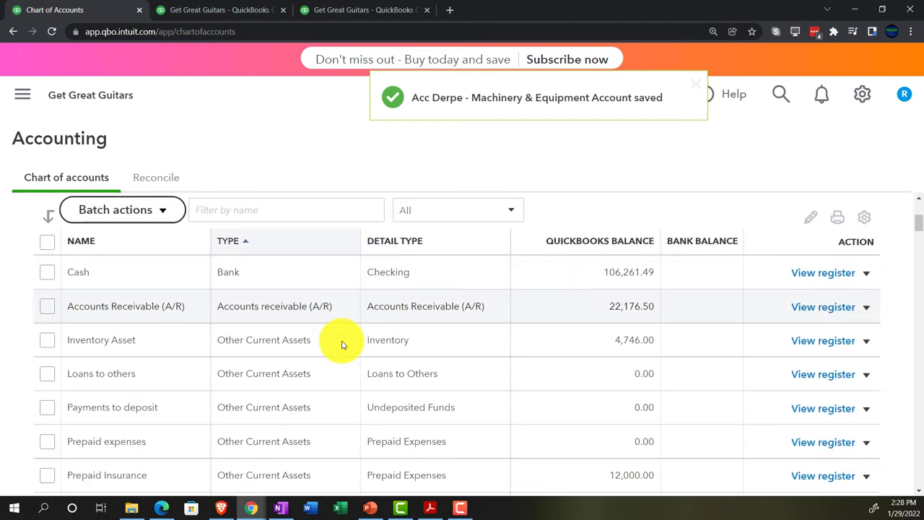
scroll(343, 345, "down", 5)
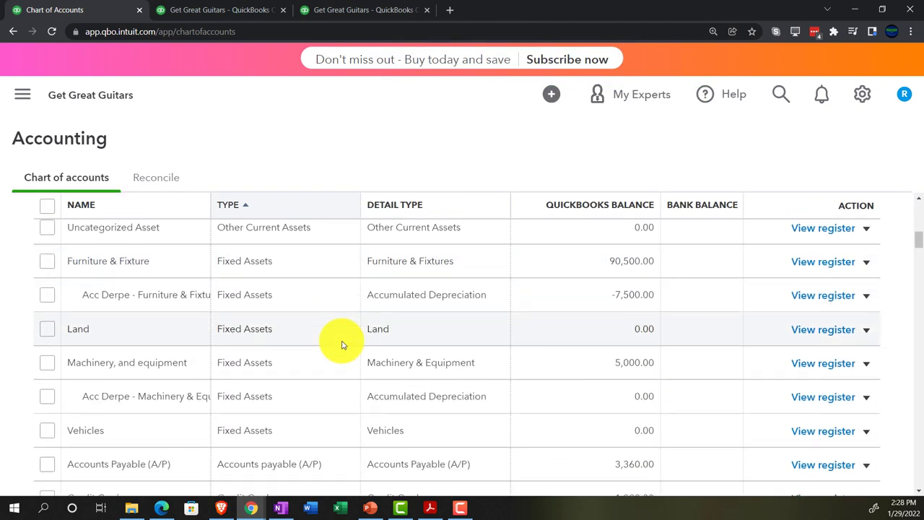
scroll(340, 343, "down", 1)
scroll(305, 349, "up", 1)
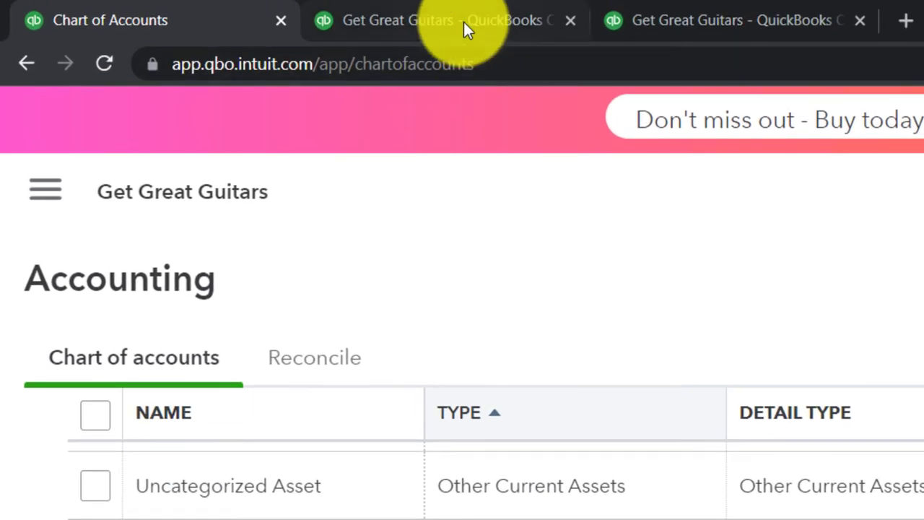
left_click(361, 18)
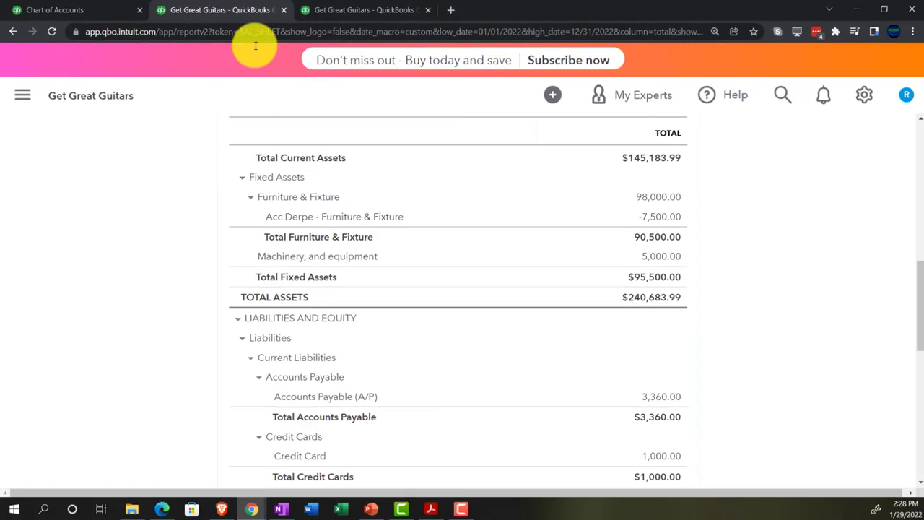
- Open and close the report's Customize panel, review Fixed Assets, then return to the Chart of Accounts
scroll(676, 289, "up", 10)
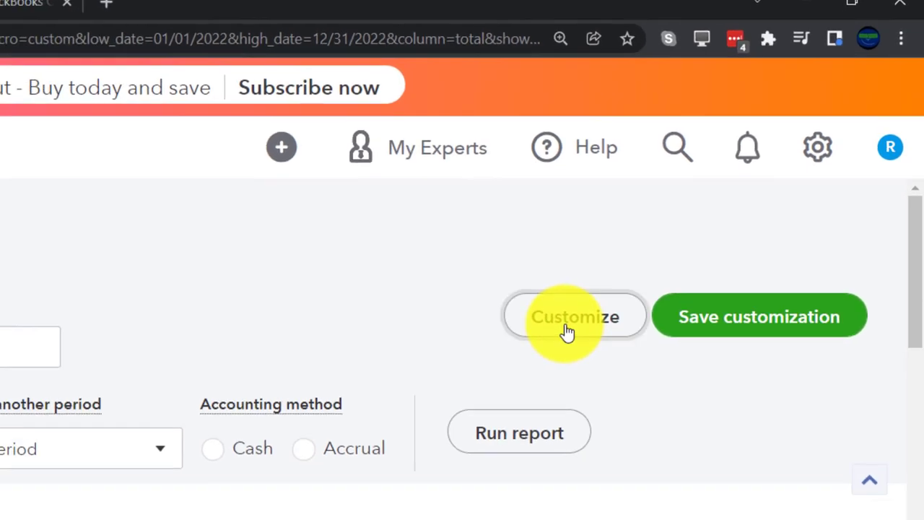
left_click(591, 316)
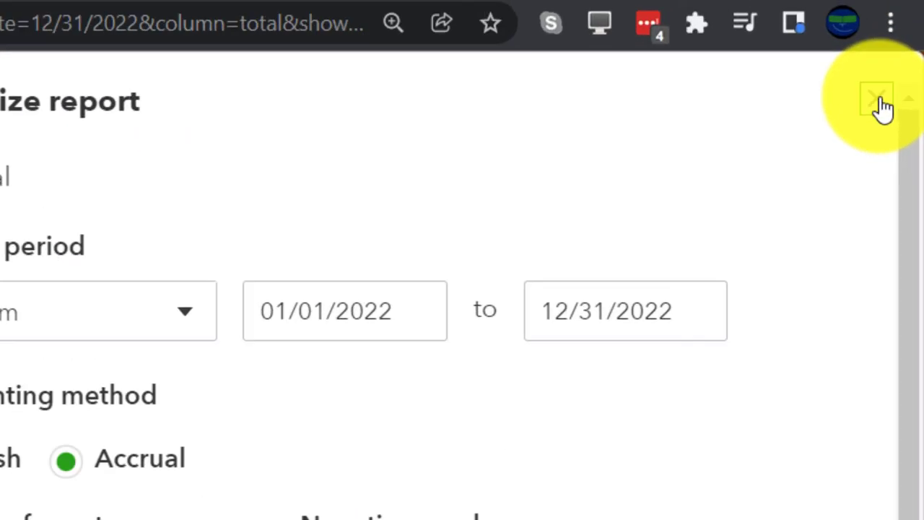
left_click(900, 10)
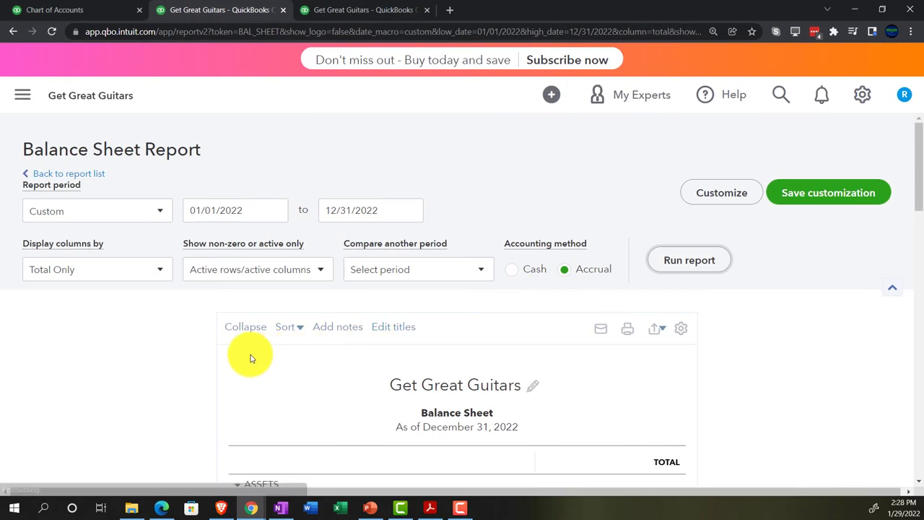
scroll(217, 369, "down", 3)
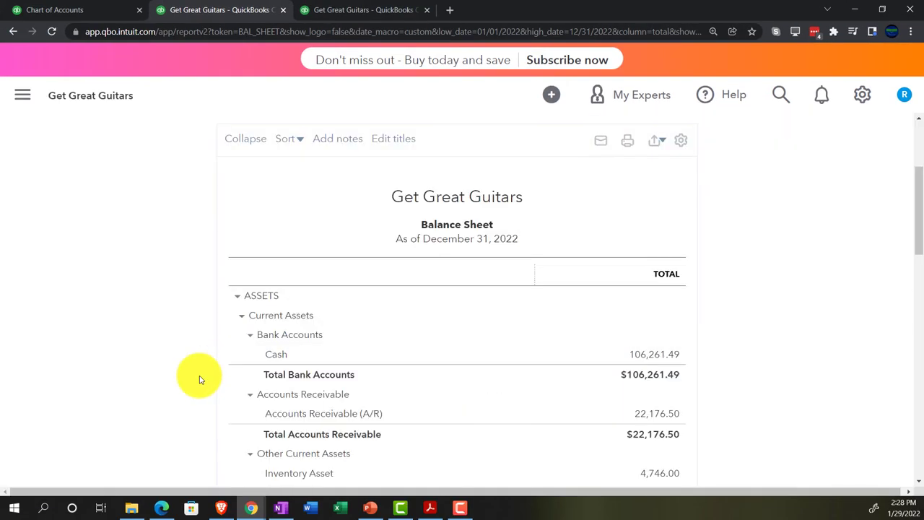
scroll(200, 378, "up", 4)
scroll(200, 377, "down", 6)
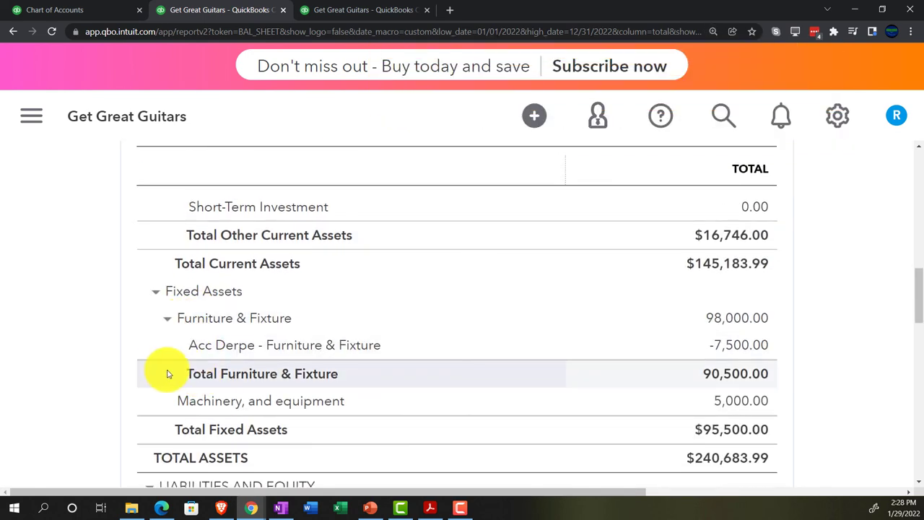
left_click(109, 10)
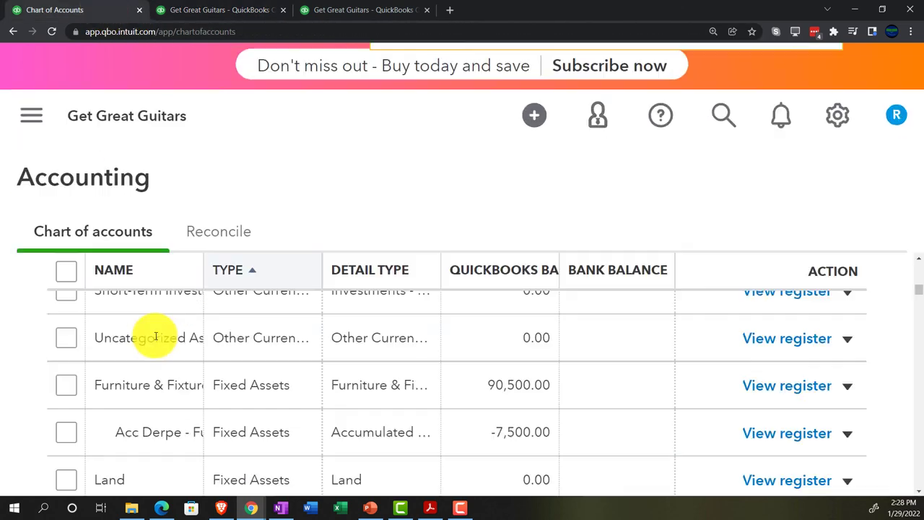
key("ctrl+minus")
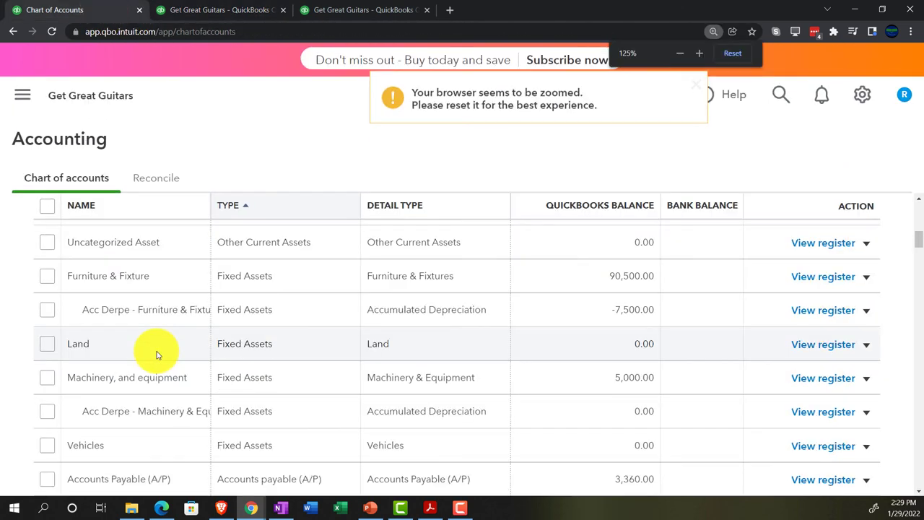
key("ctrl+minus")
scroll(157, 354, "down", 5)
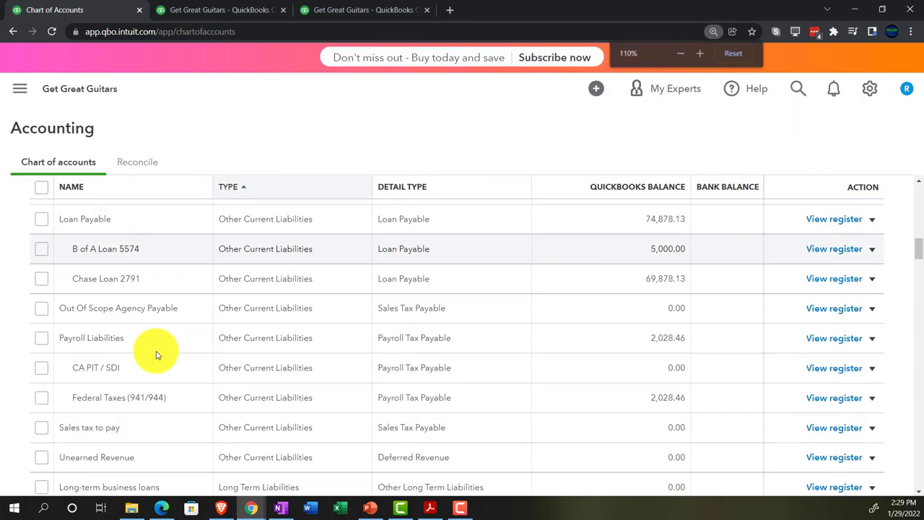
scroll(157, 354, "down", 15)
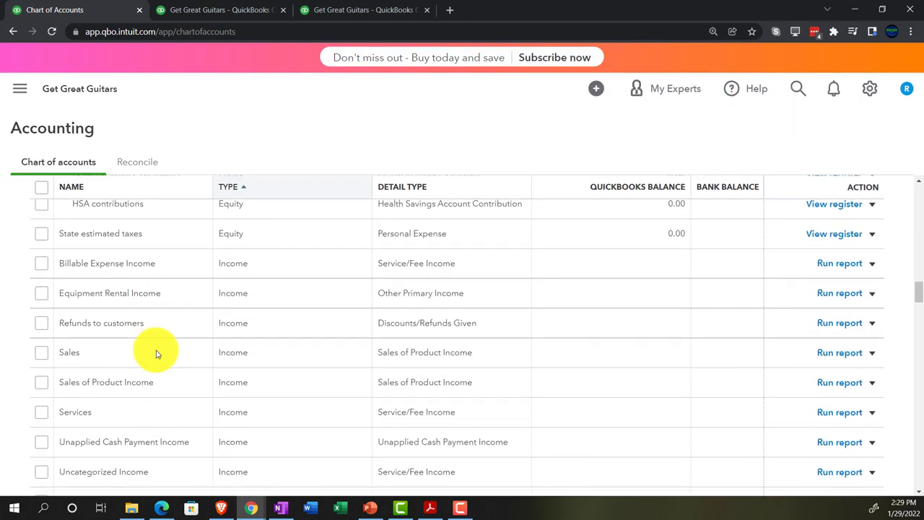
scroll(157, 354, "down", 8)
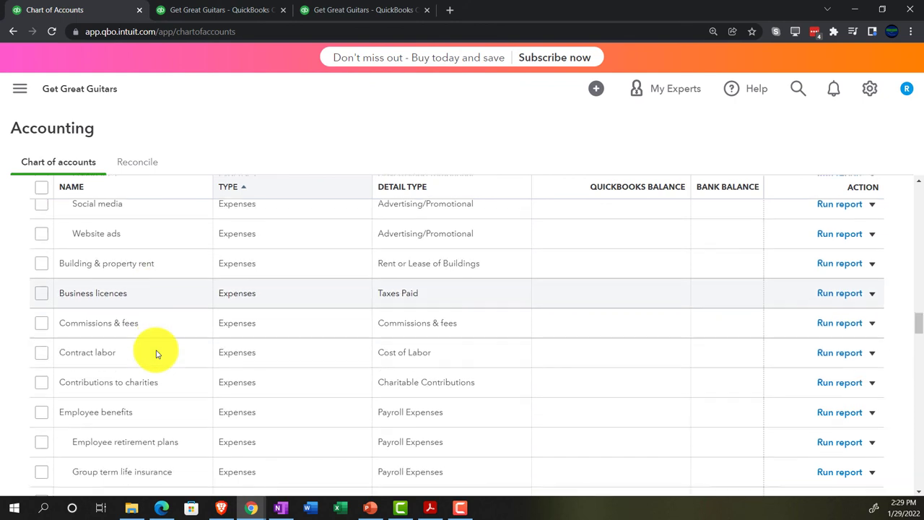
scroll(157, 354, "down", 5)
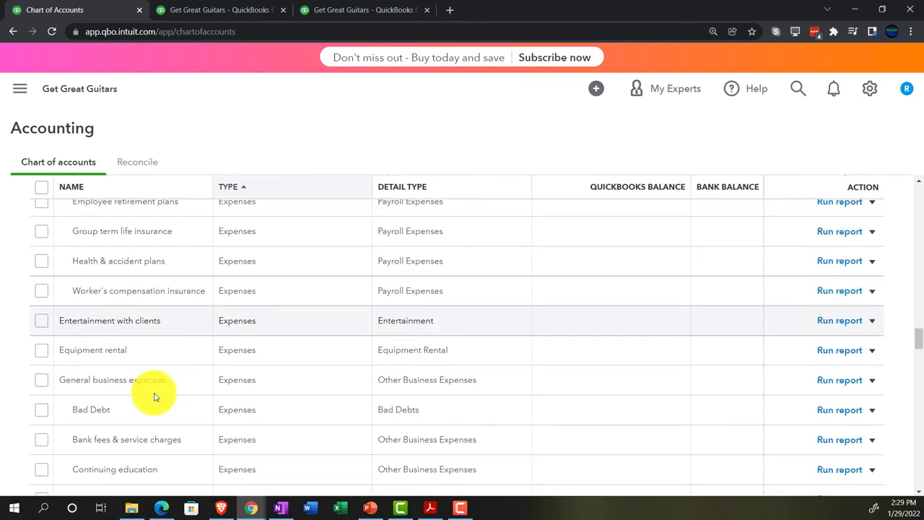
scroll(155, 397, "down", 4)
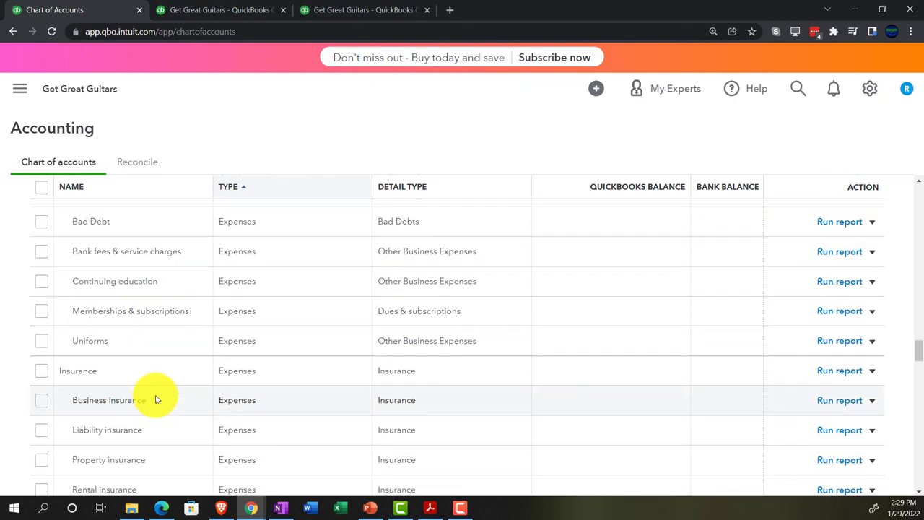
scroll(156, 399, "down", 2)
scroll(156, 396, "up", 5)
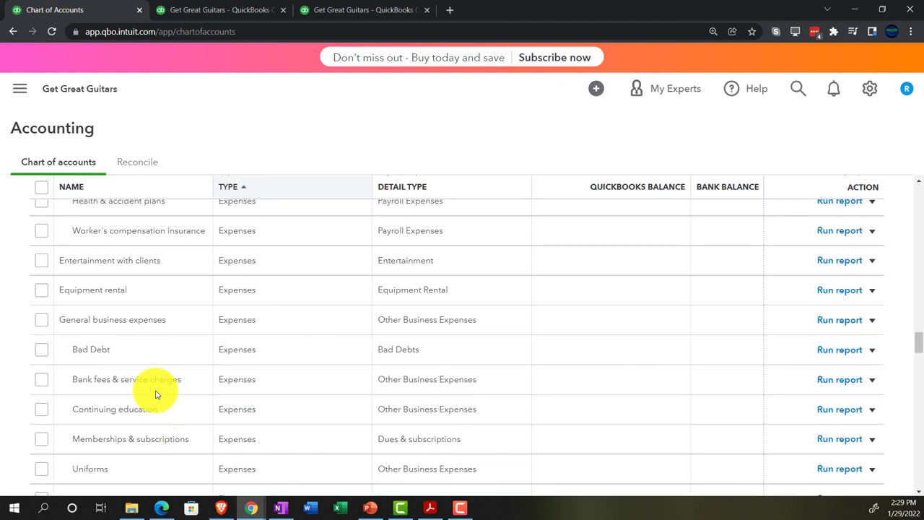
scroll(155, 394, "up", 4)
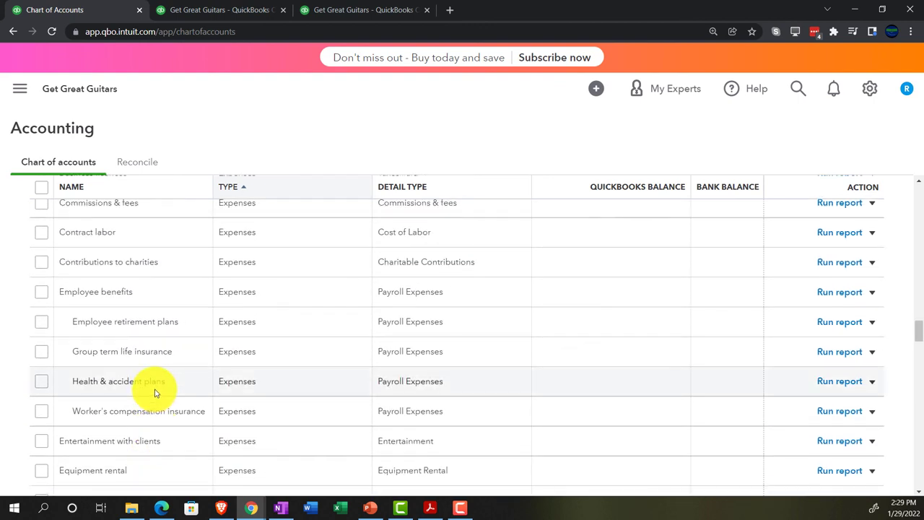
scroll(156, 393, "down", 3)
scroll(155, 393, "down", 3)
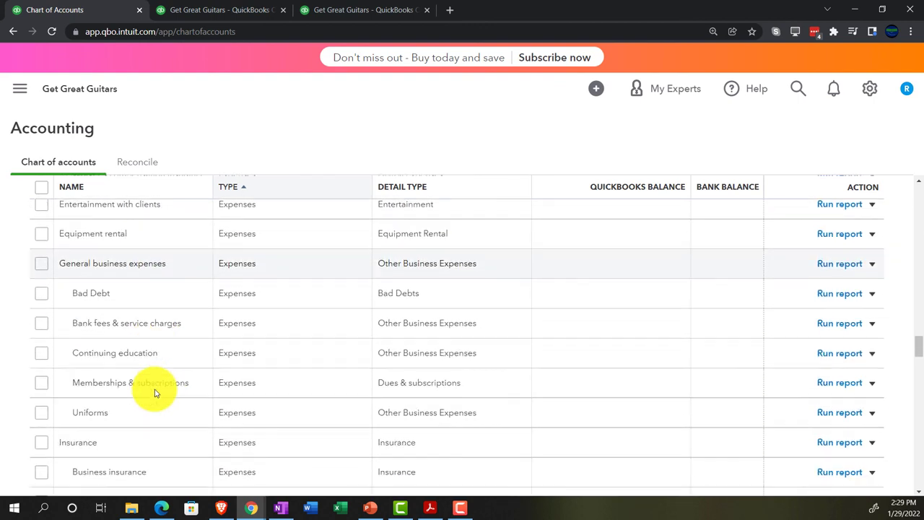
scroll(154, 393, "down", 1)
scroll(155, 393, "down", 2)
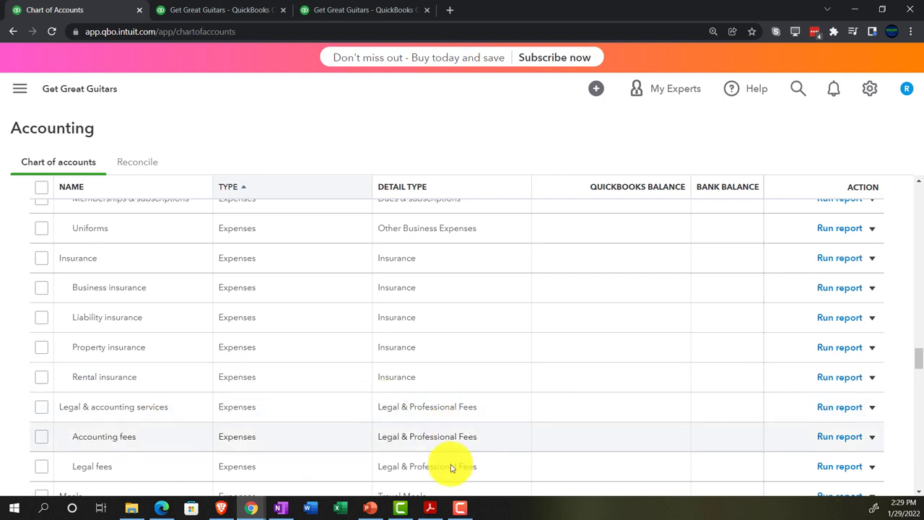
left_click(431, 508)
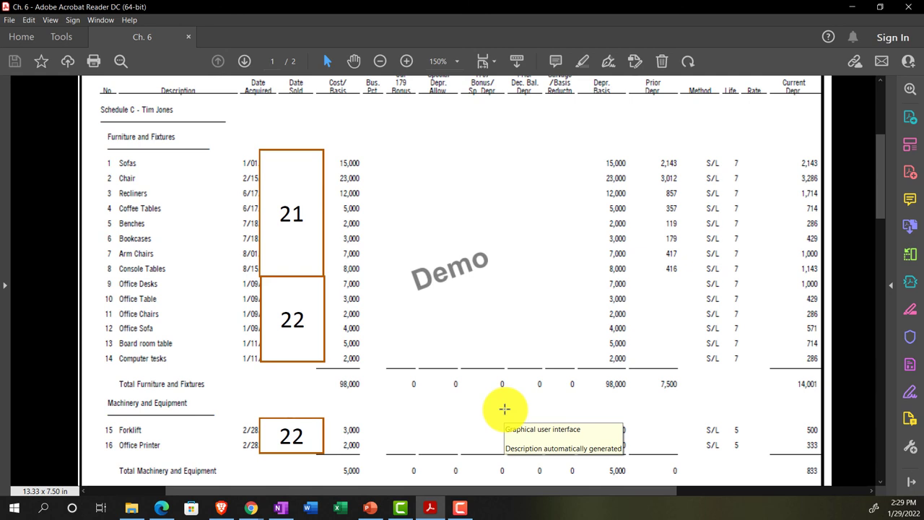
left_click(432, 507)
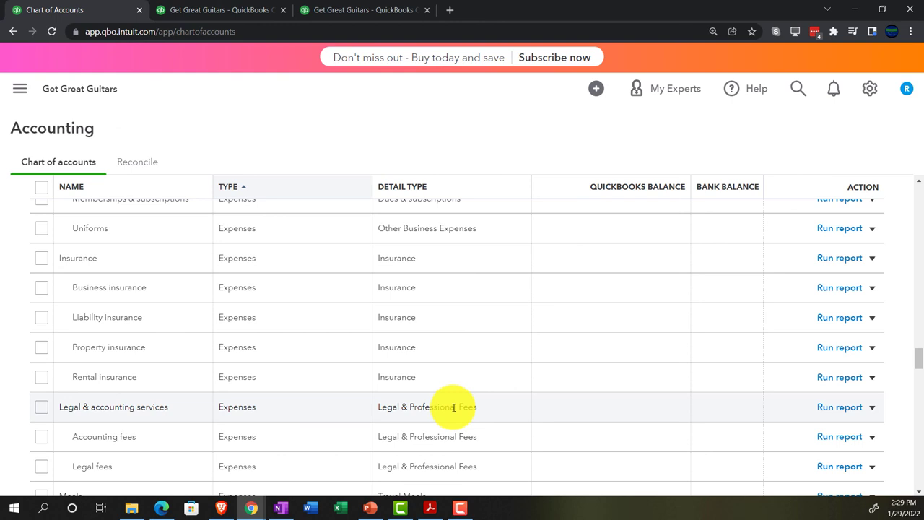
- Zoom into the Balance Sheet and collapse then re-expand Fixed Assets, totalling $95,500.00
left_click(237, 10)
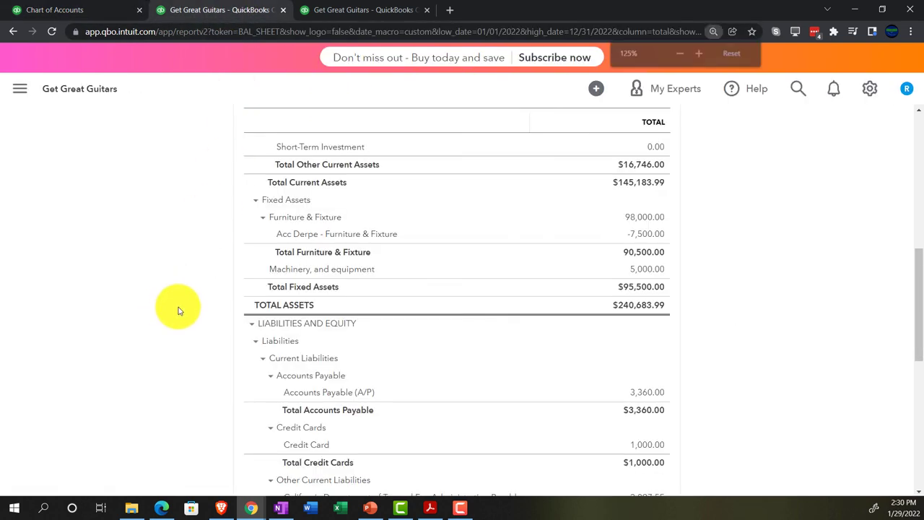
key("ctrl+plus")
key("ctrl+plus")
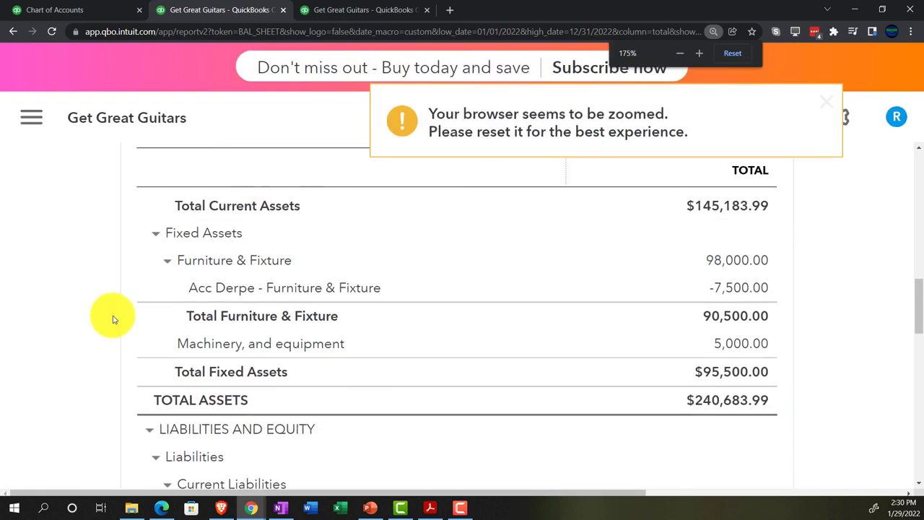
left_click(157, 234)
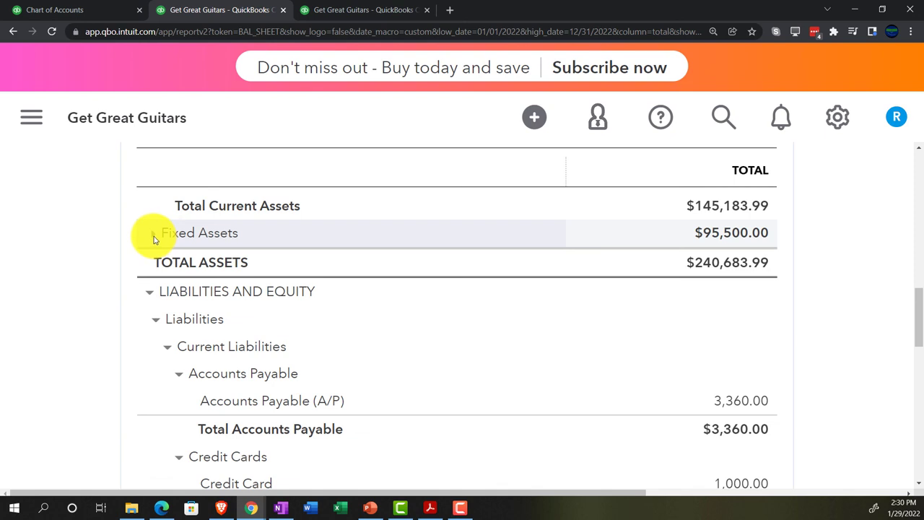
left_click(154, 239)
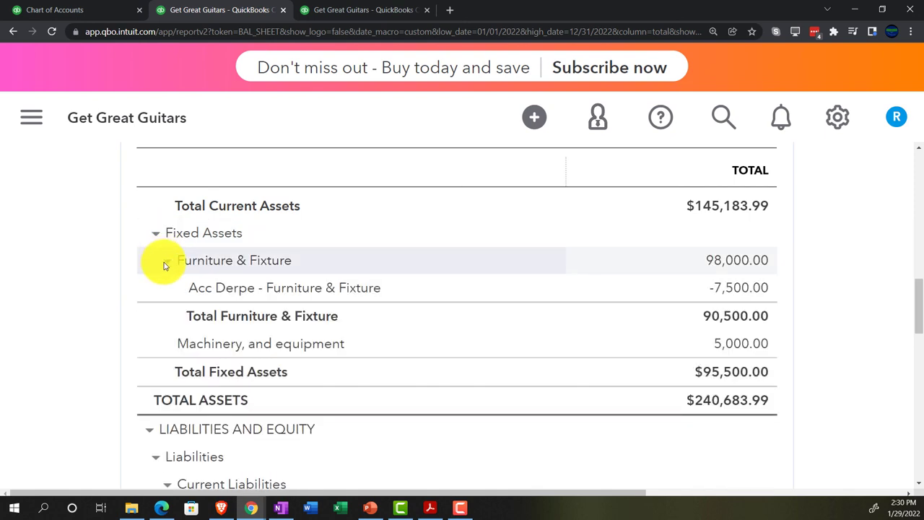